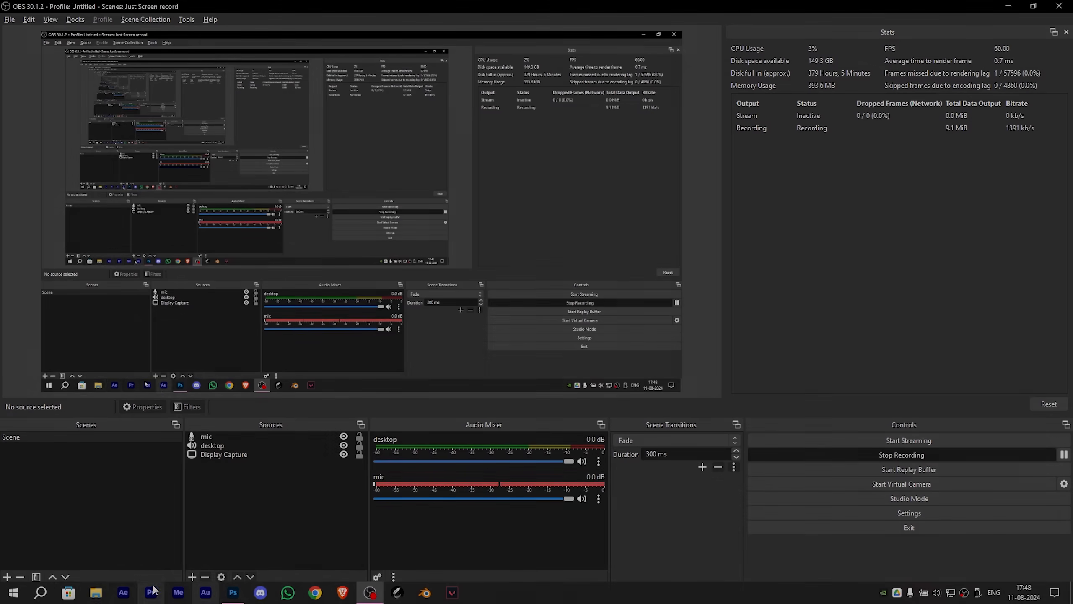
- Launch BlueStacks 5 from the Windows search and open its settings
left_click(40, 593)
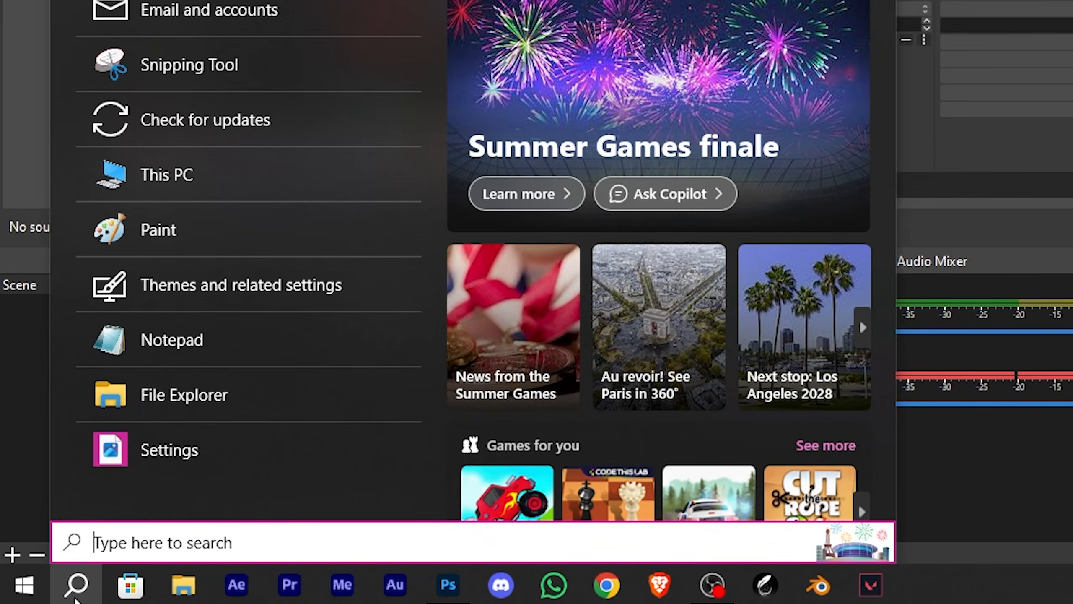
type("blus")
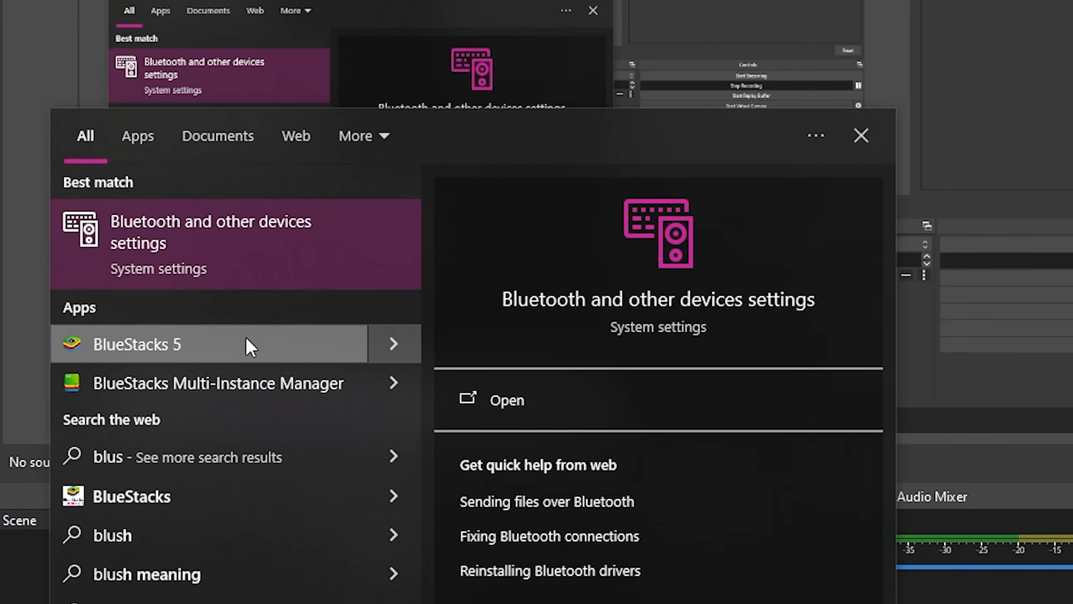
left_click(249, 346)
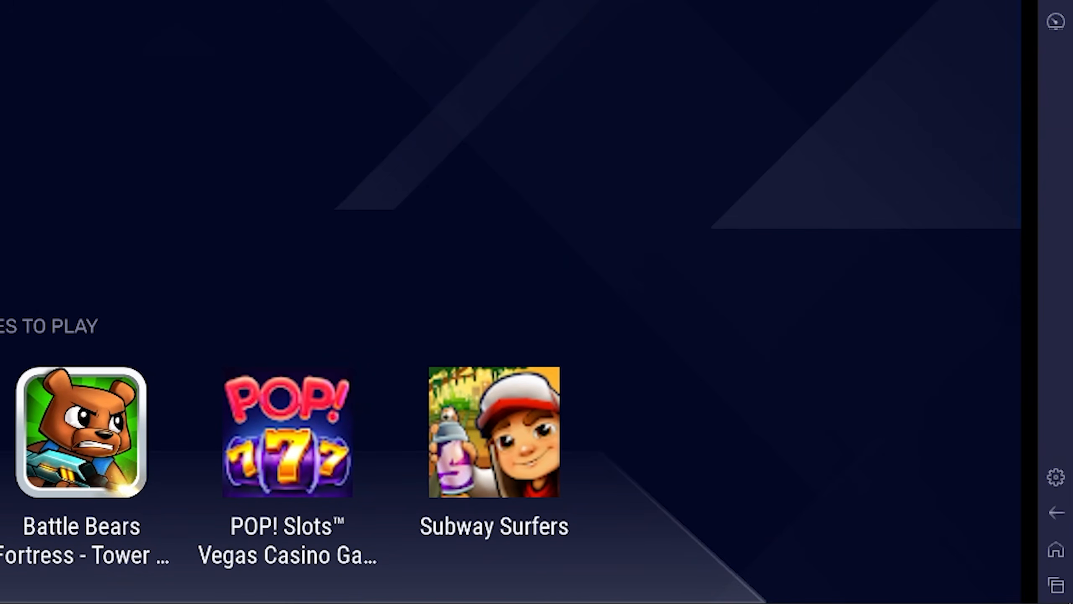
left_click(1054, 478)
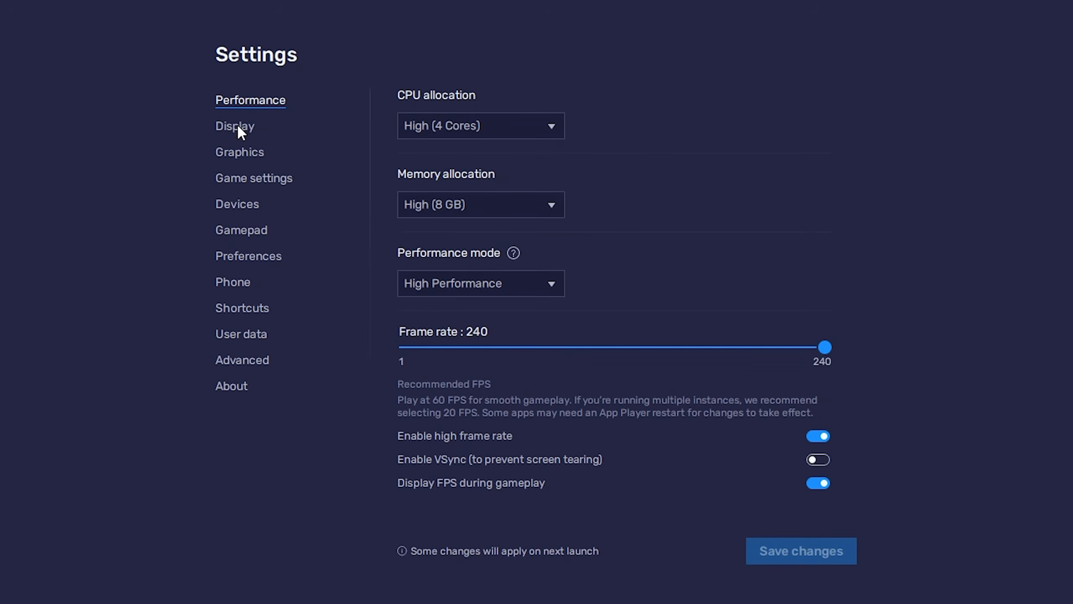
- Review the BlueStacks display, graphics, device and other settings pages, ending on the graphics renderer options
left_click(247, 130)
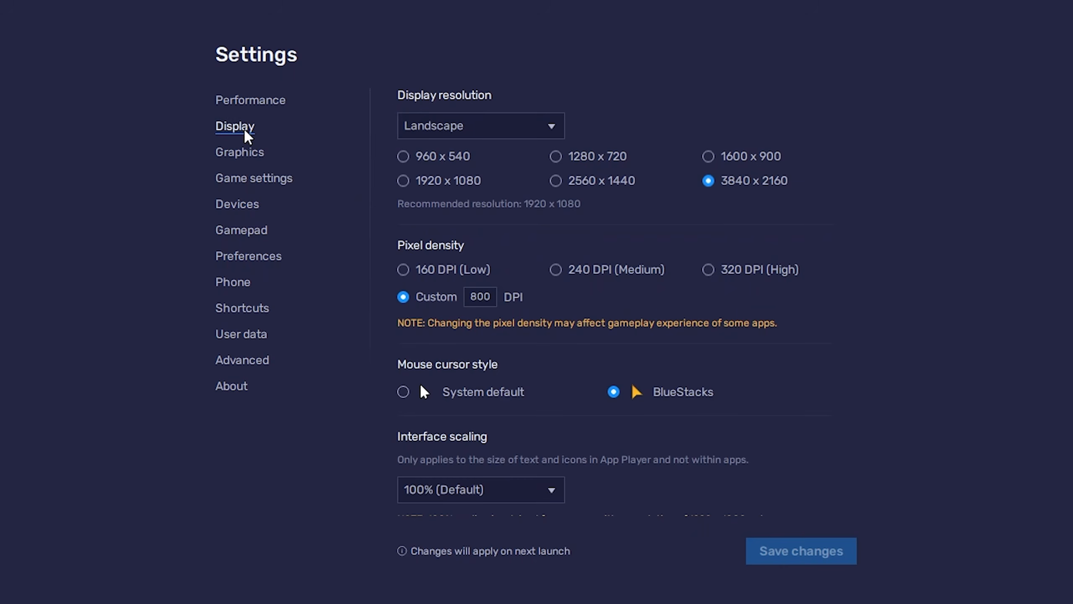
left_click(242, 158)
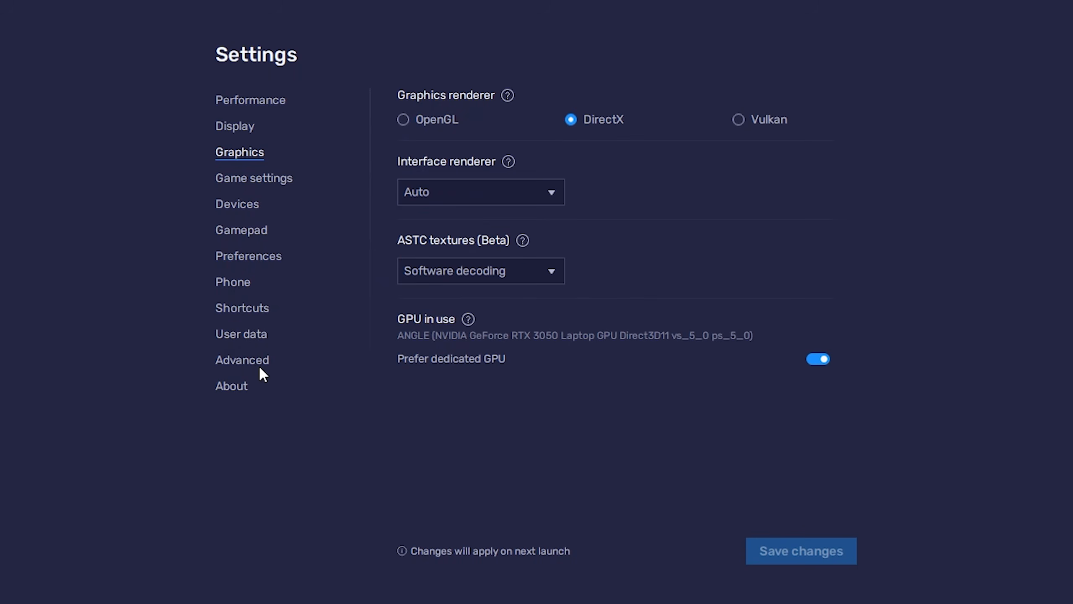
left_click(233, 279)
left_click(242, 256)
left_click(247, 230)
left_click(254, 204)
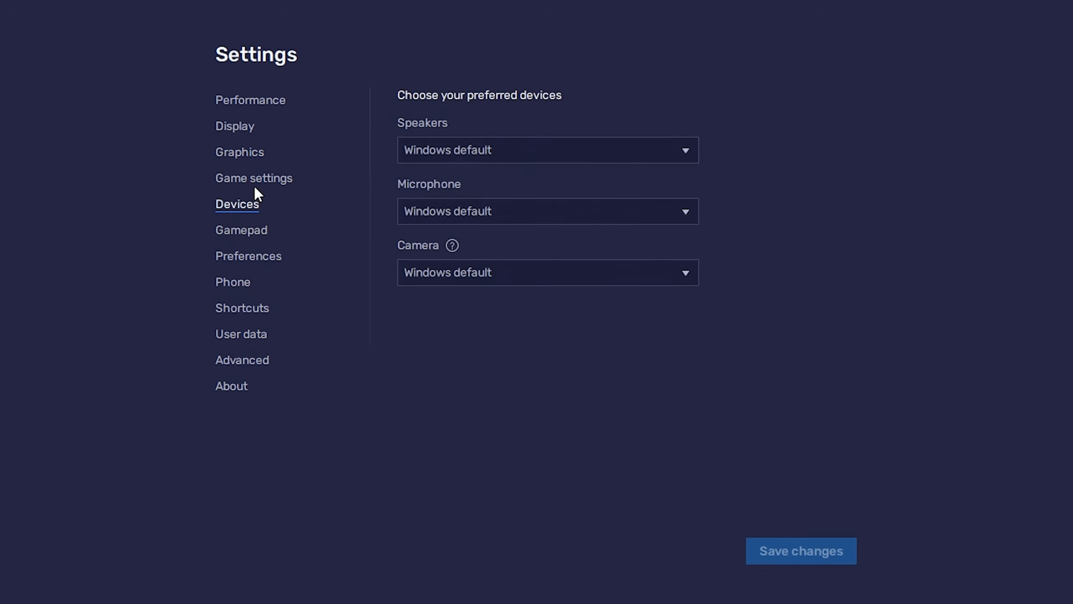
left_click(255, 180)
left_click(247, 153)
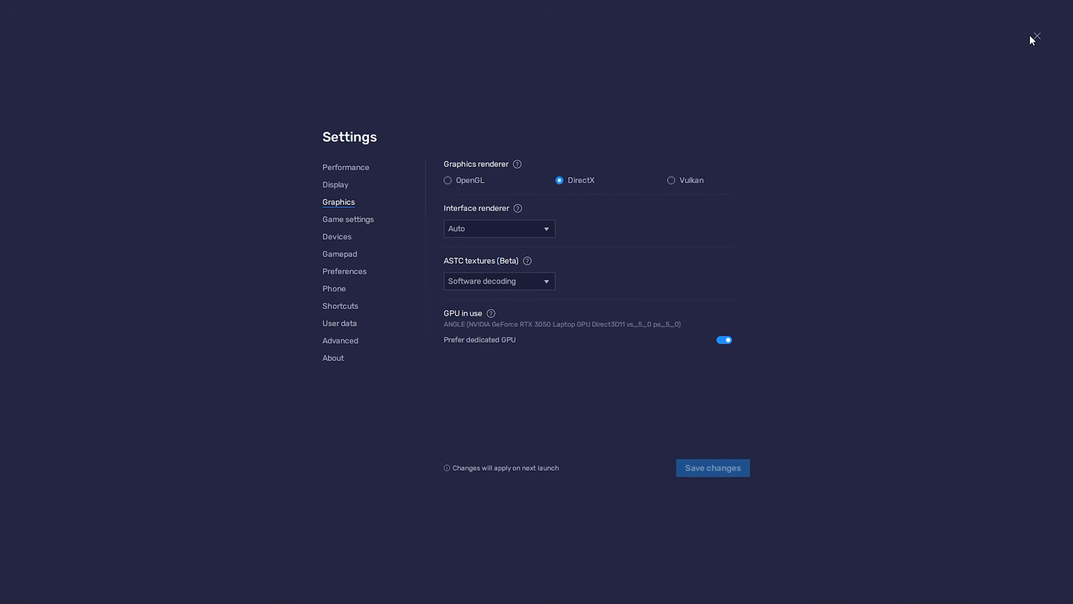
- Leave the settings and exit BlueStacks App Player, confirming the closure
left_click(1037, 36)
left_click(1045, 9)
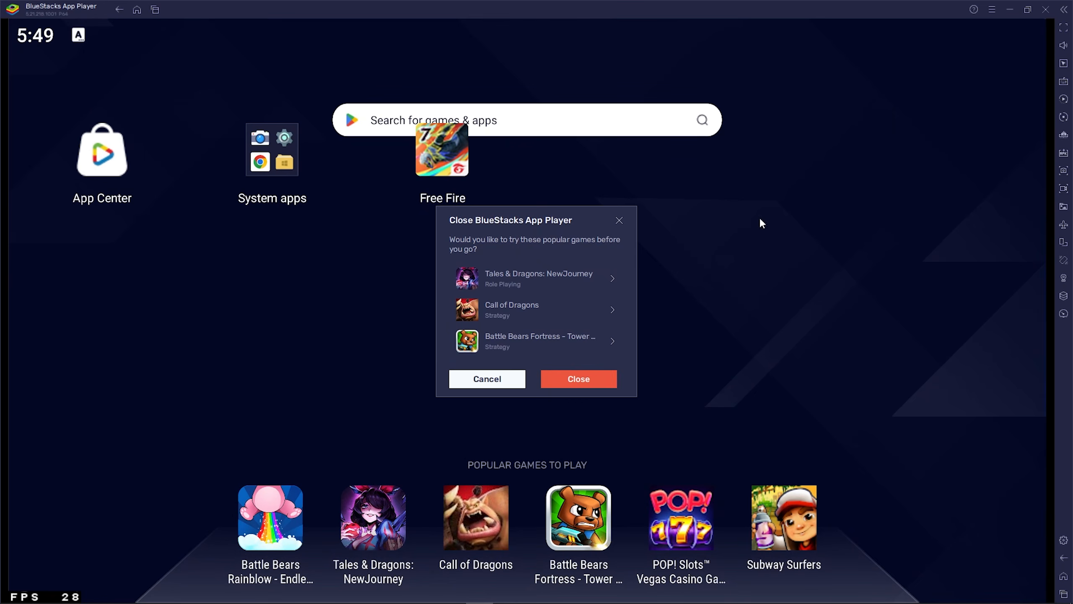
left_click(577, 379)
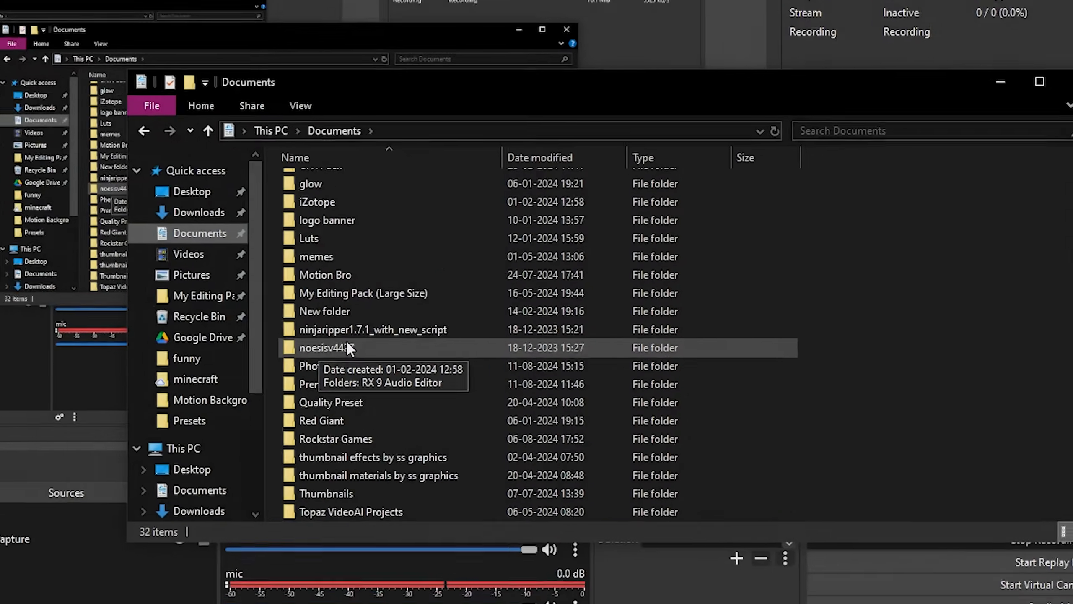
- Open the x64 folder inside ninjaripper1.7.1_with_new_script in Documents and run NinjaRipper.exe as administrator
scroll(347, 342, "down", 1)
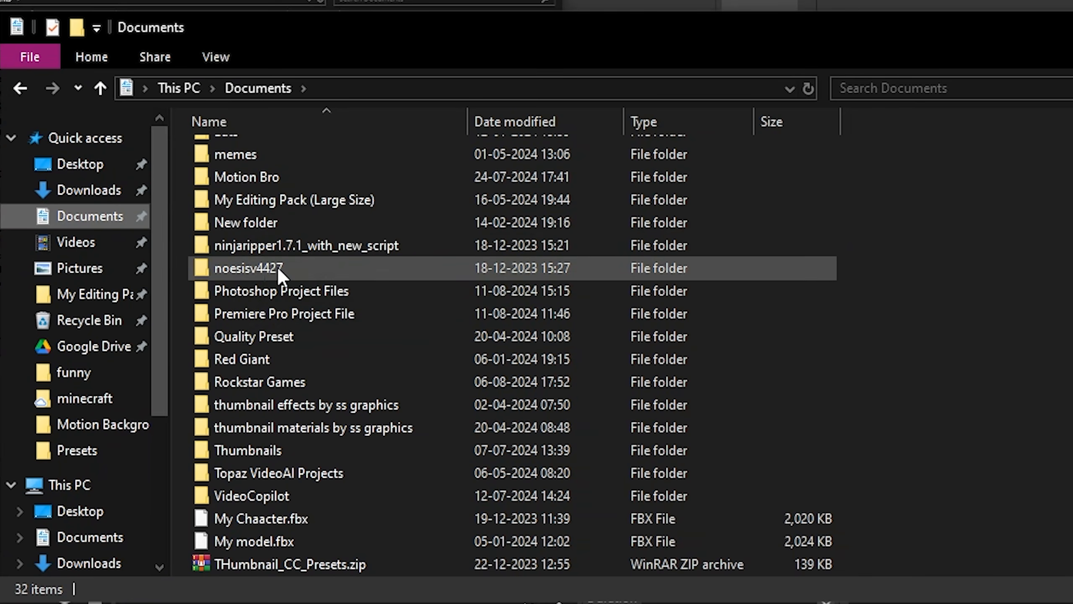
double_click(364, 247)
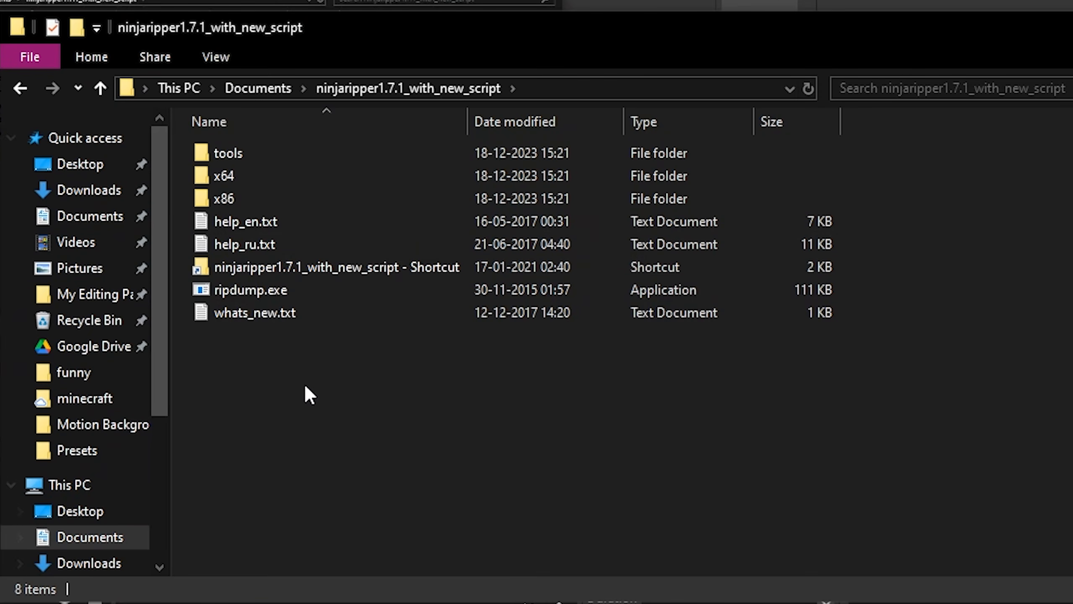
double_click(261, 178)
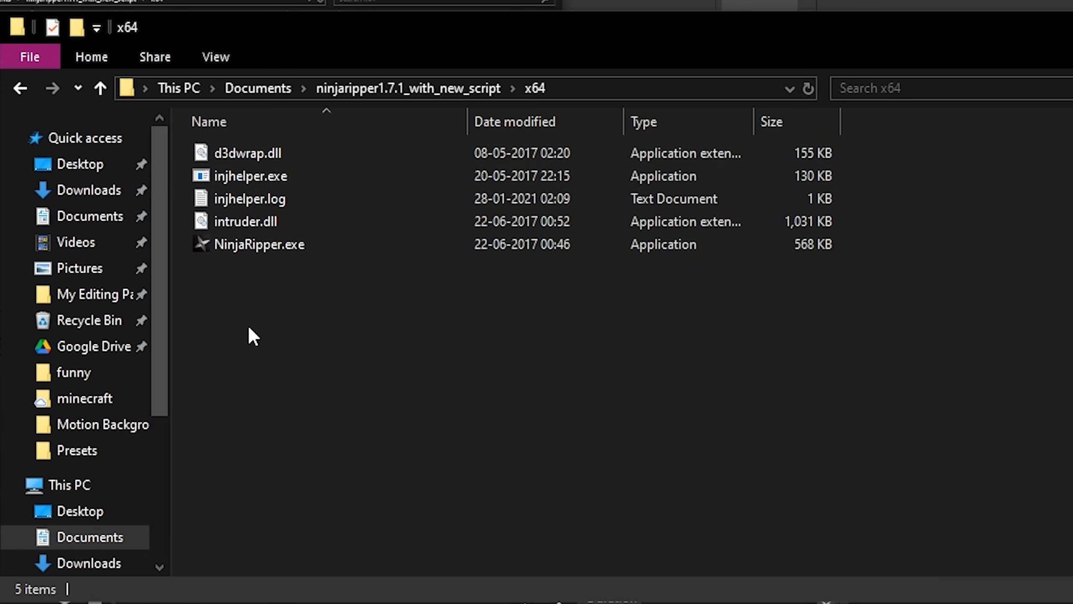
left_click(274, 246)
right_click(273, 246)
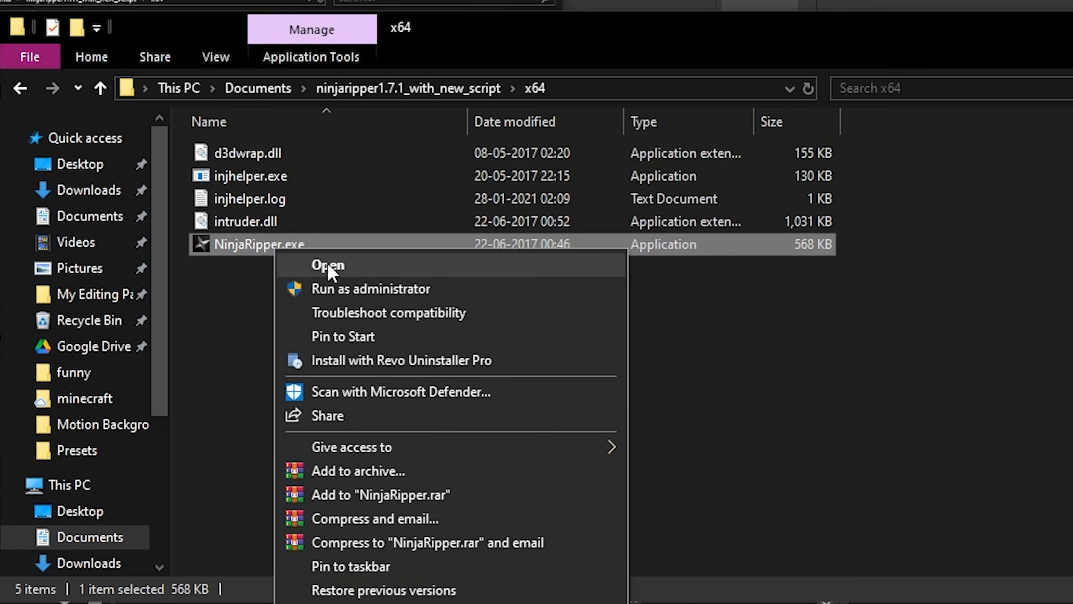
left_click(340, 289)
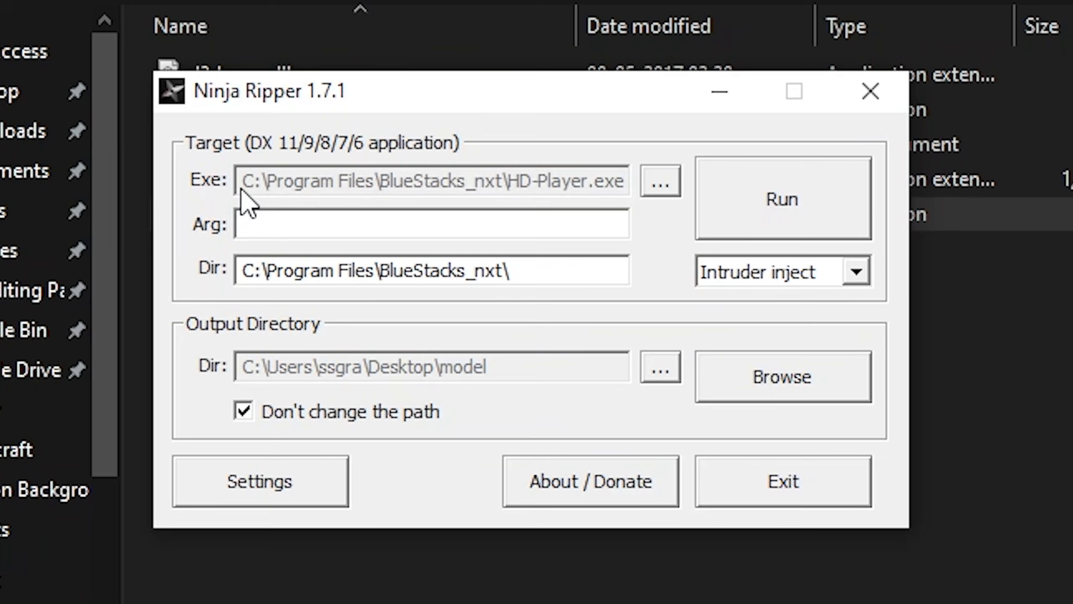
- Set Ninja Ripper's target executable to HD-Player.exe in C:\Program Files\BlueStacks_nxt
left_click(656, 186)
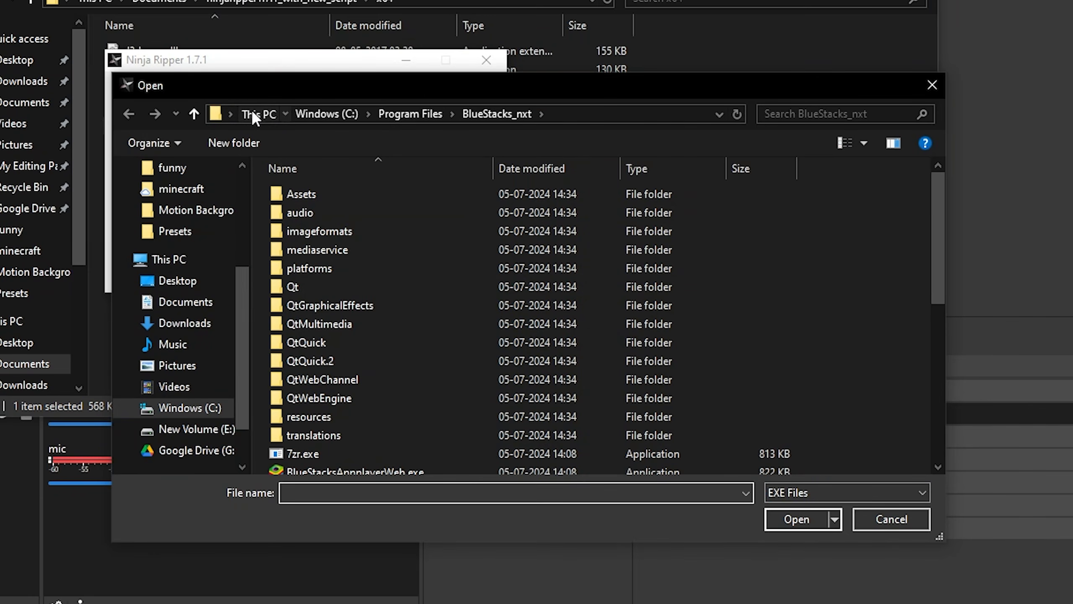
left_click(270, 119)
double_click(377, 331)
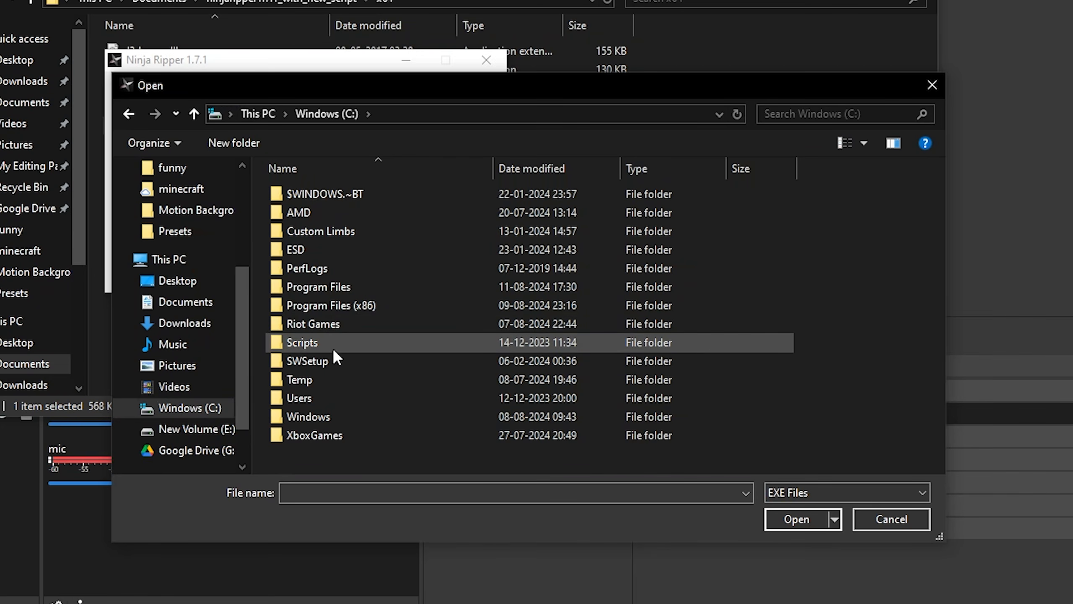
double_click(372, 286)
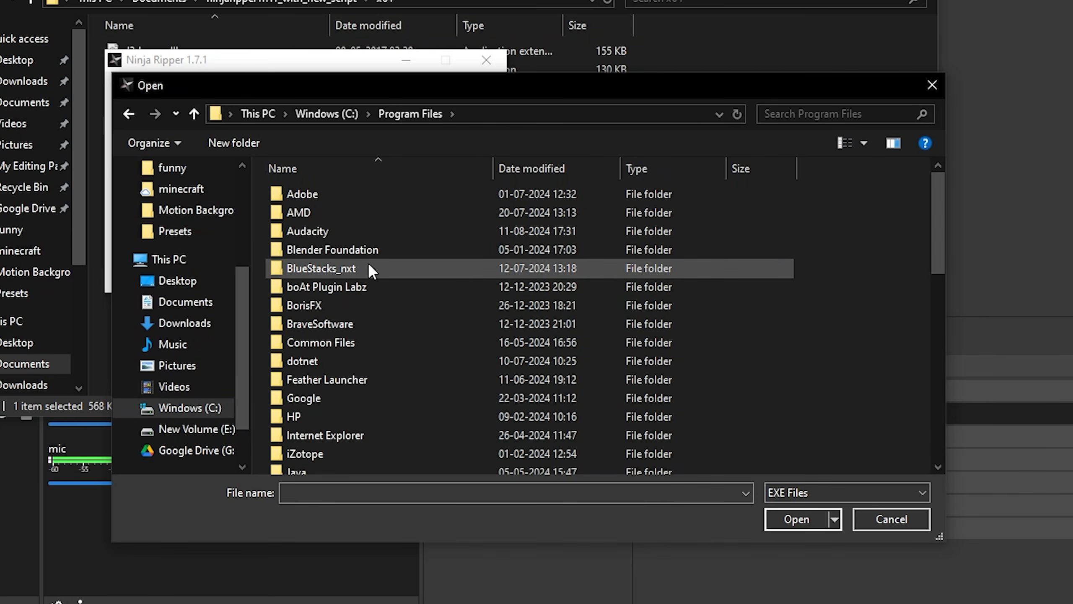
double_click(377, 269)
scroll(397, 321, "down", 2)
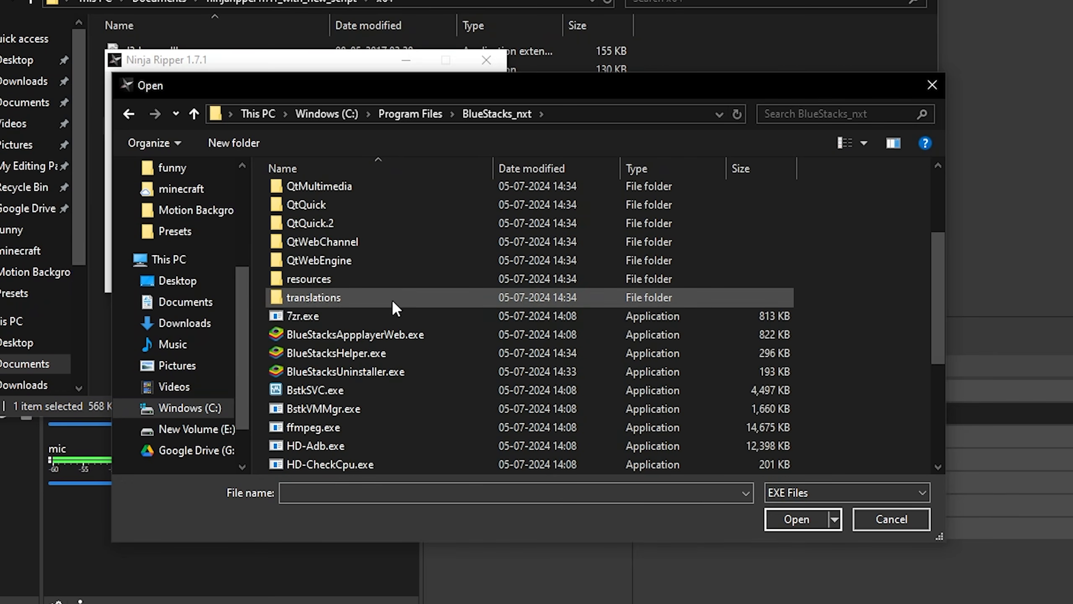
left_click(333, 494)
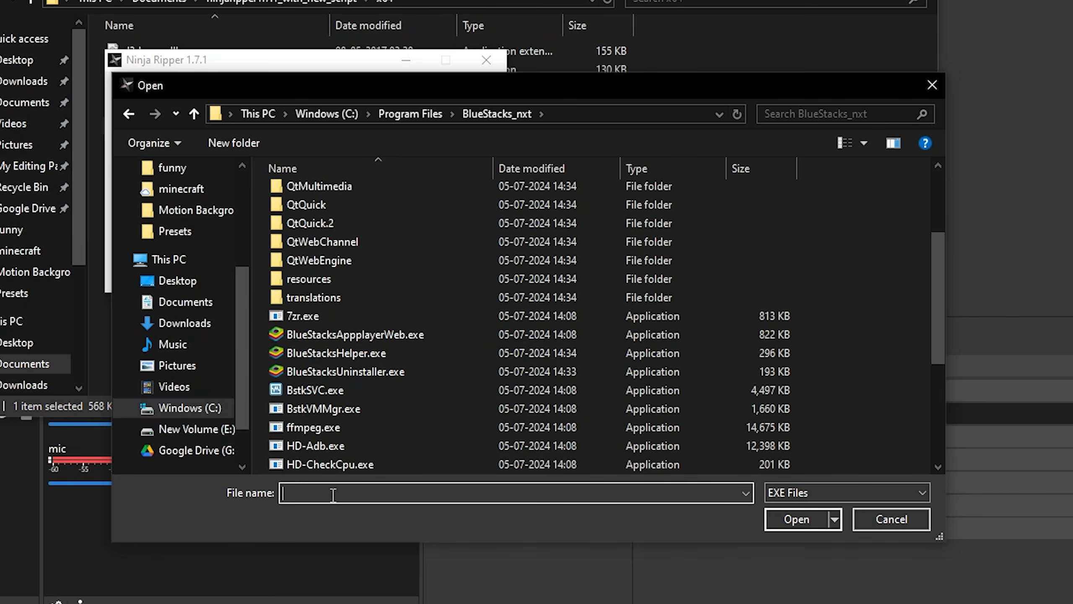
type("hd")
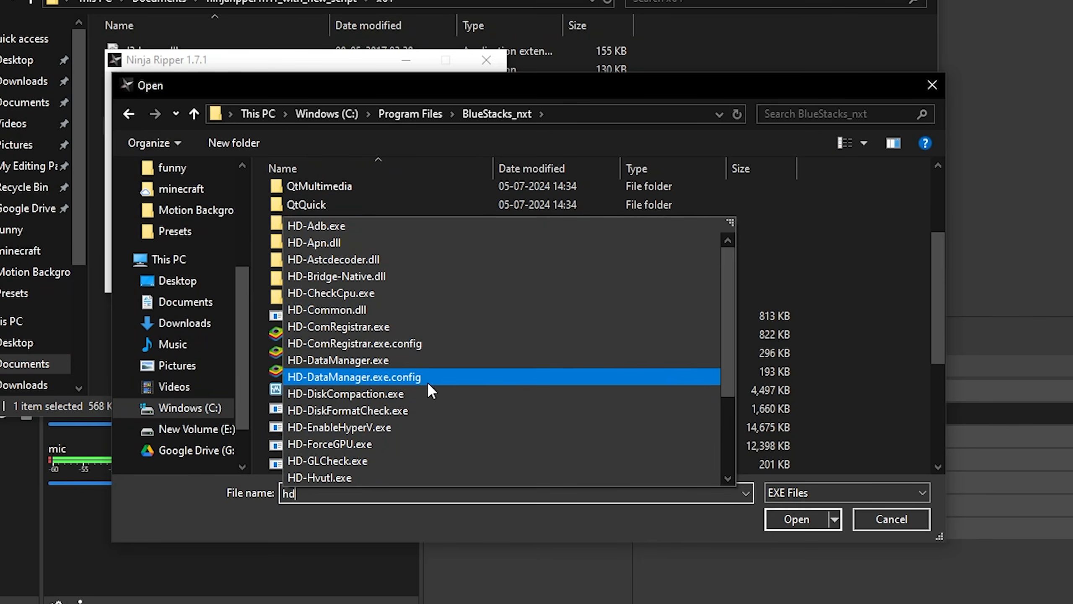
type("-pl")
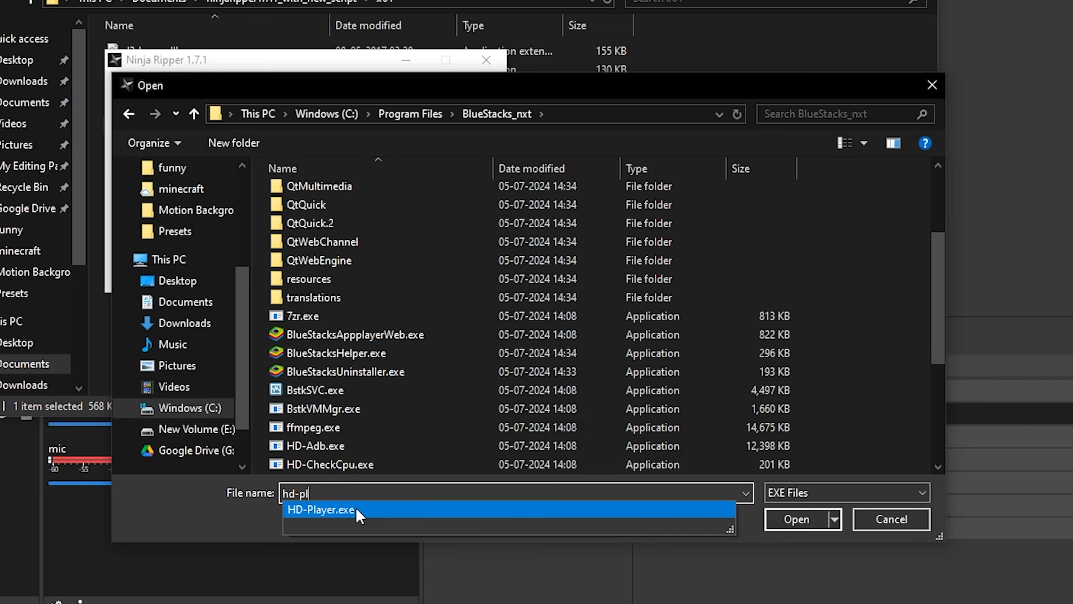
left_click(397, 509)
left_click(782, 520)
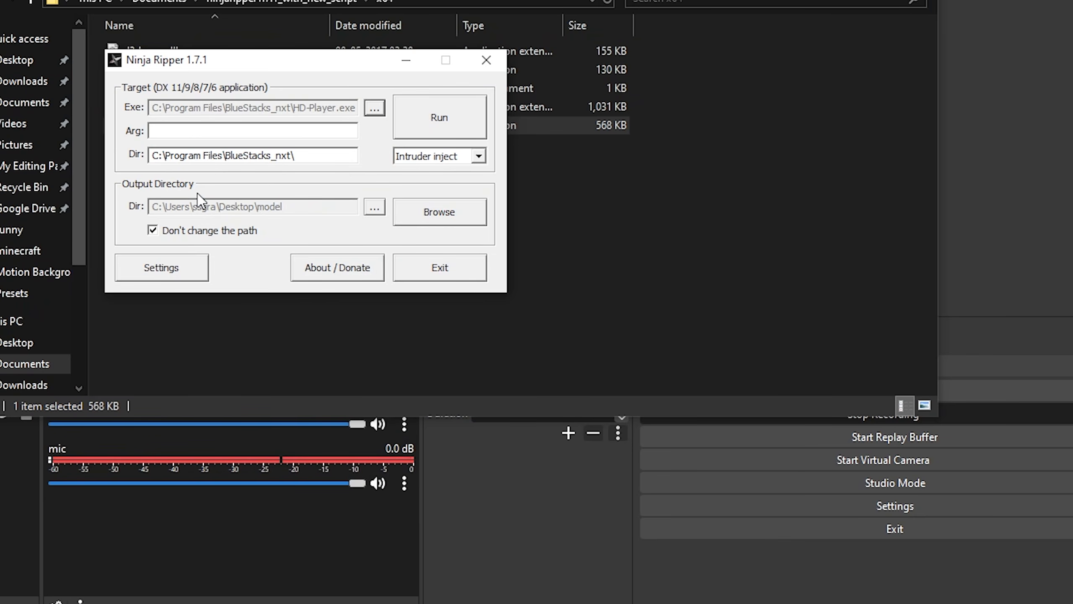
- Run BlueStacks through Ninja Ripper with the existing output directory, and start Free Fire in the maximized player
left_click(374, 207)
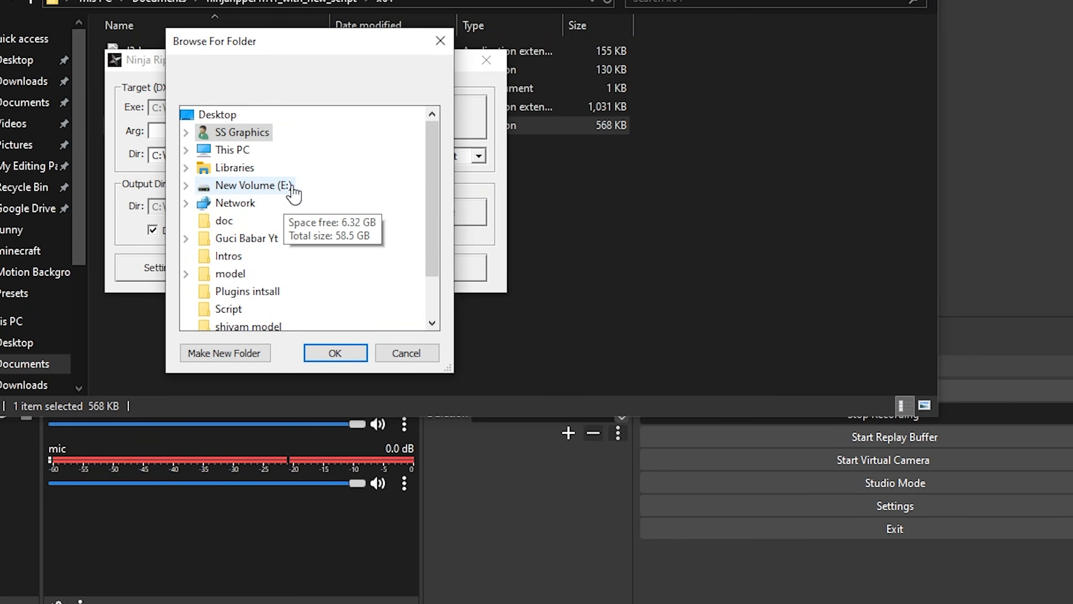
left_click(405, 353)
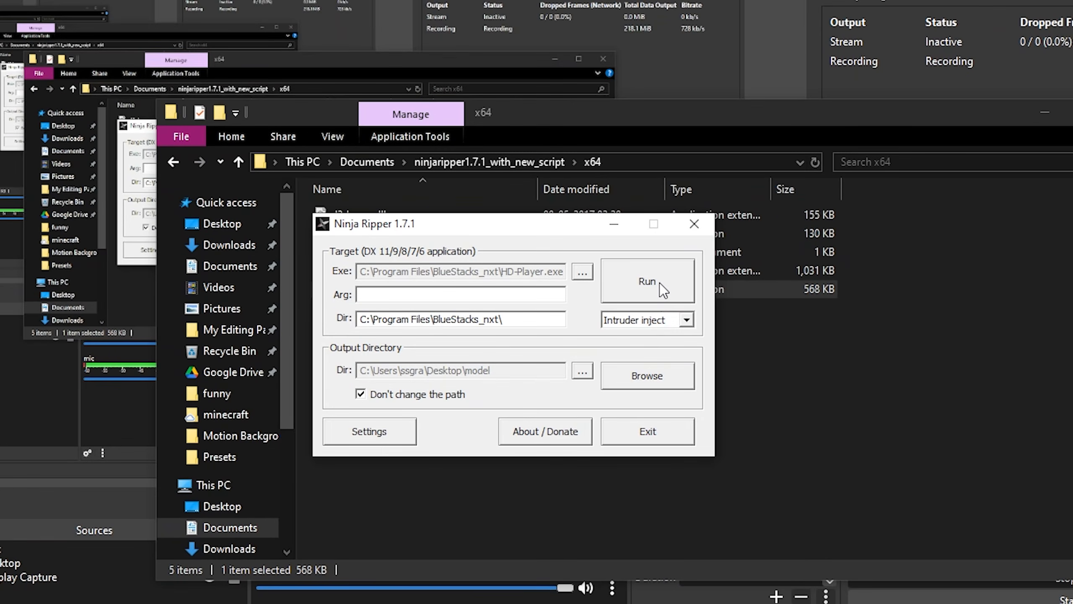
left_click(659, 283)
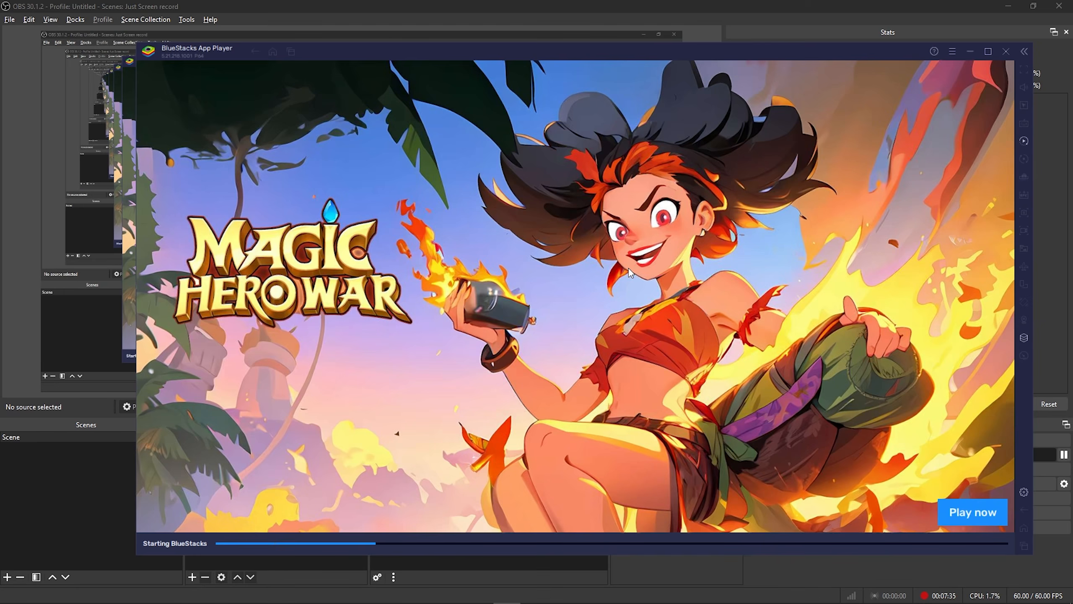
left_click(993, 60)
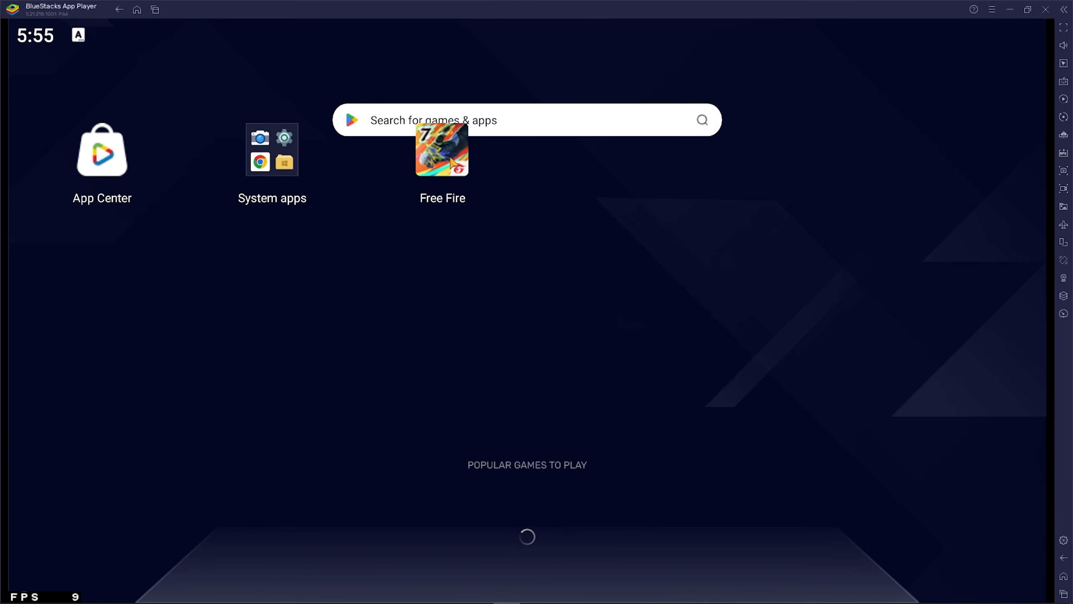
left_click(450, 162)
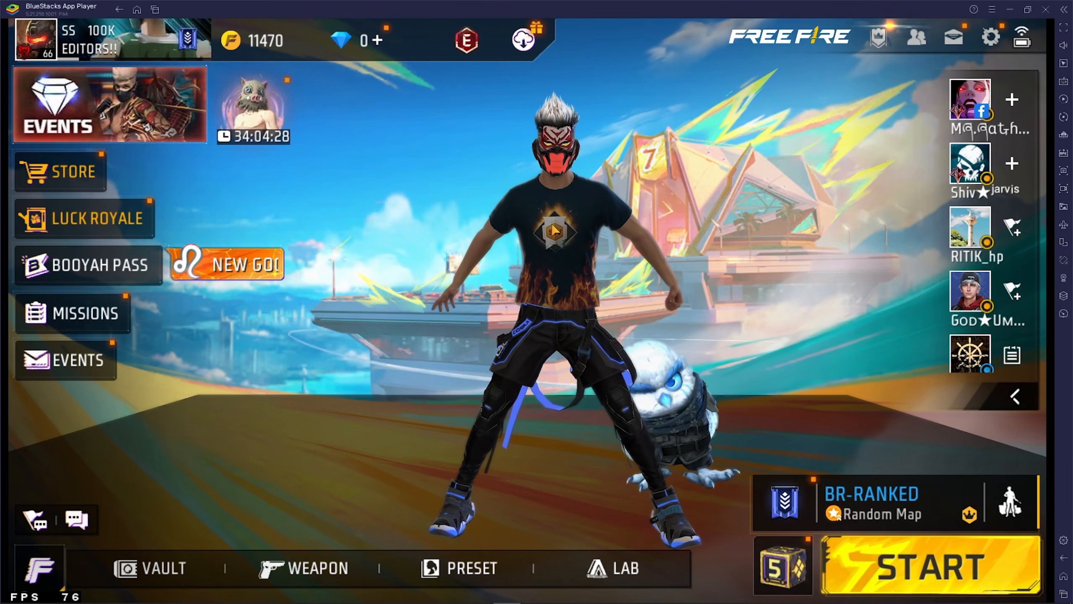
- Switch the Free Fire character to preset 4 and open the player profile page
left_click(789, 577)
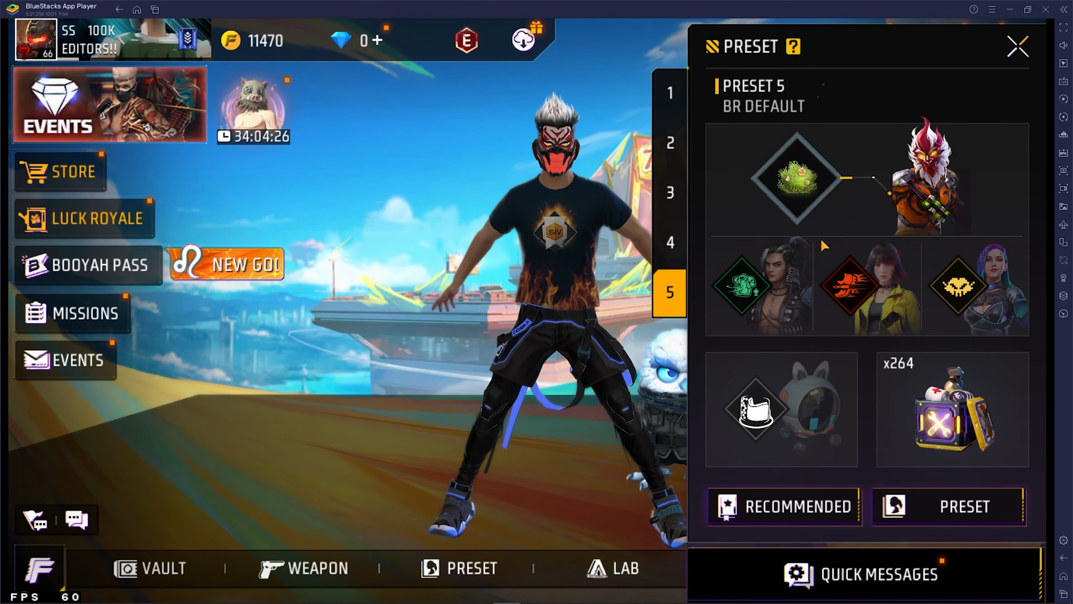
left_click(672, 246)
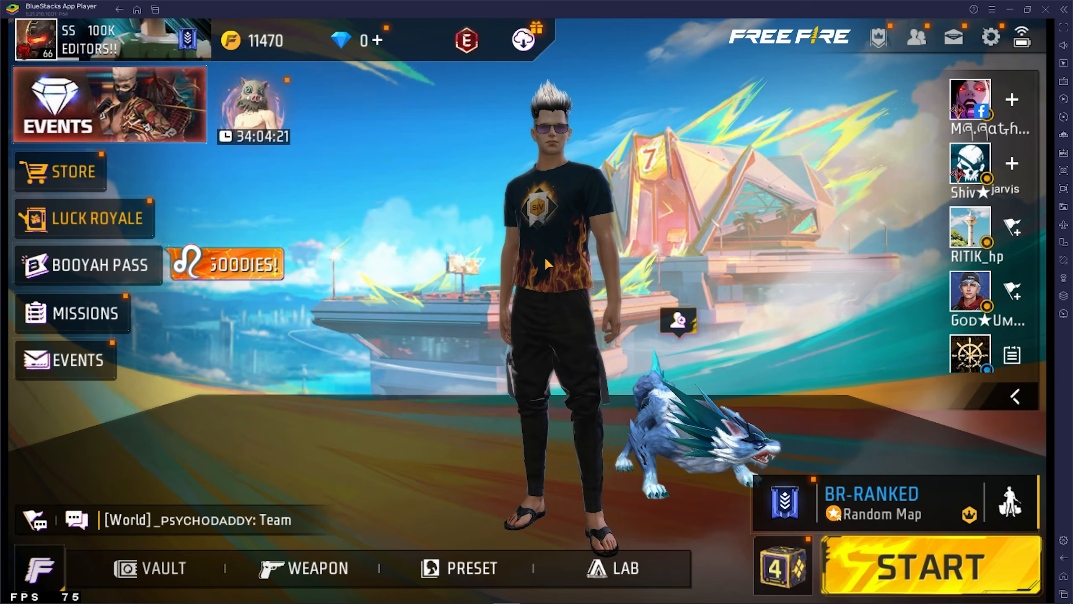
left_click(148, 44)
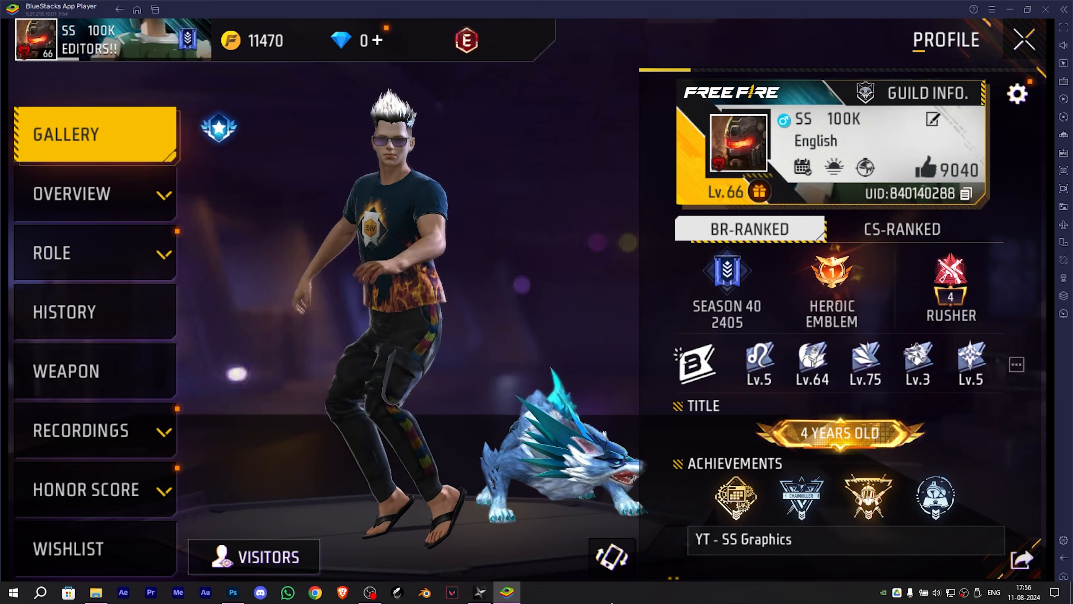
- Check the rip key assignments in Ninja Ripper's settings, and return to the Free Fire profile page
left_click(485, 595)
left_click(447, 362)
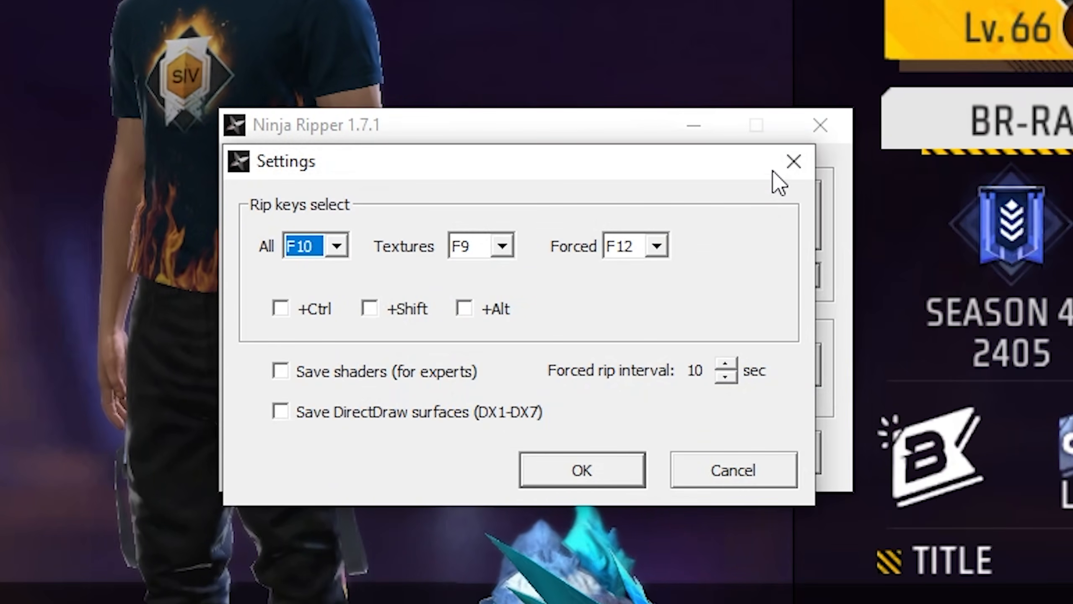
left_click(789, 167)
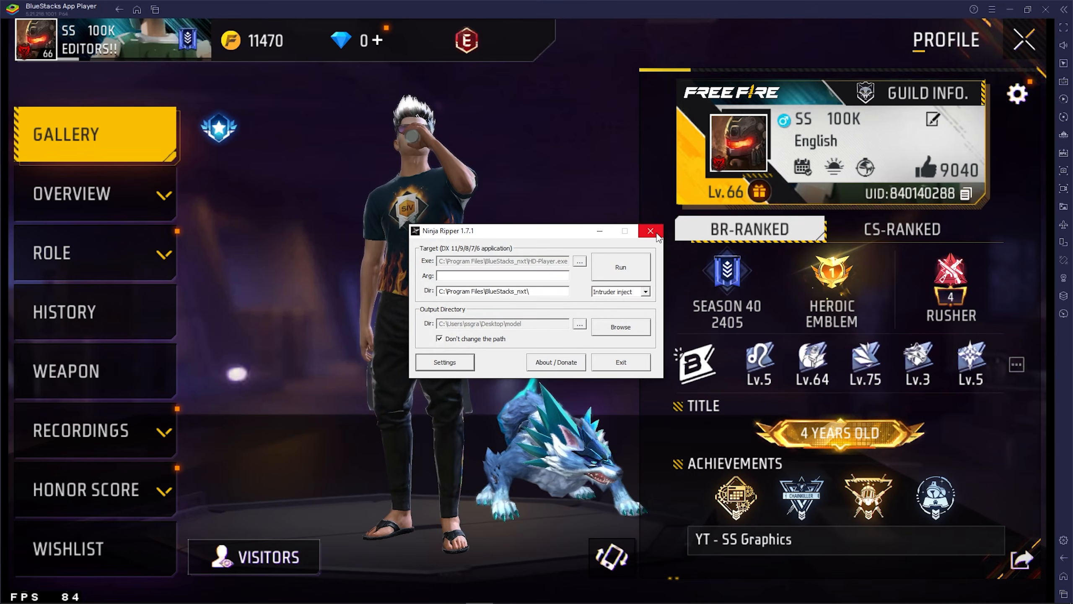
left_click(682, 211)
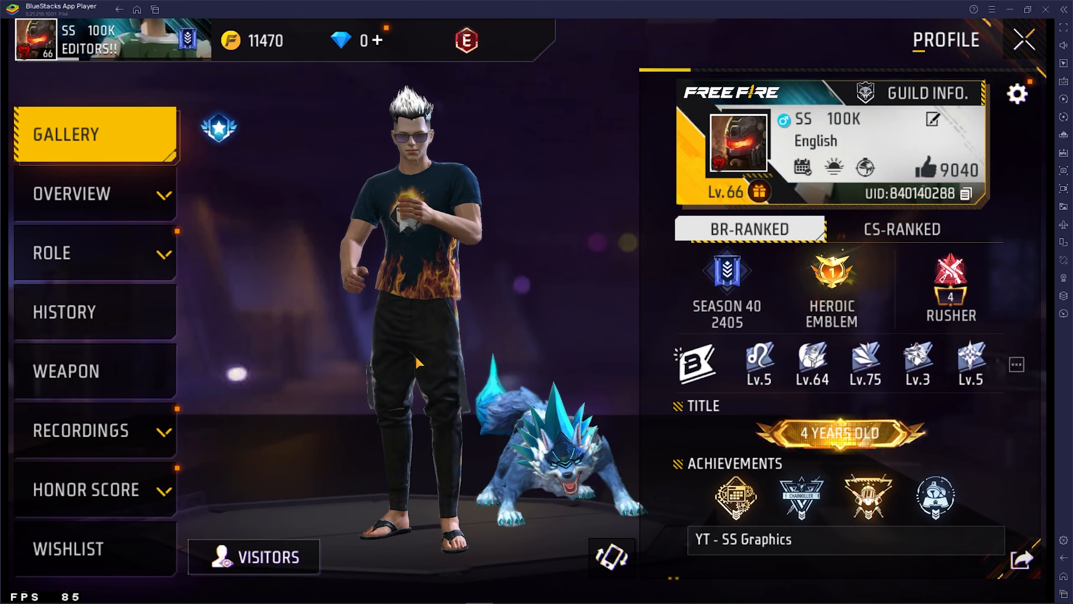
- Exit BlueStacks and launch Noesis from the noesisv4427 folder in Documents
left_click(1045, 10)
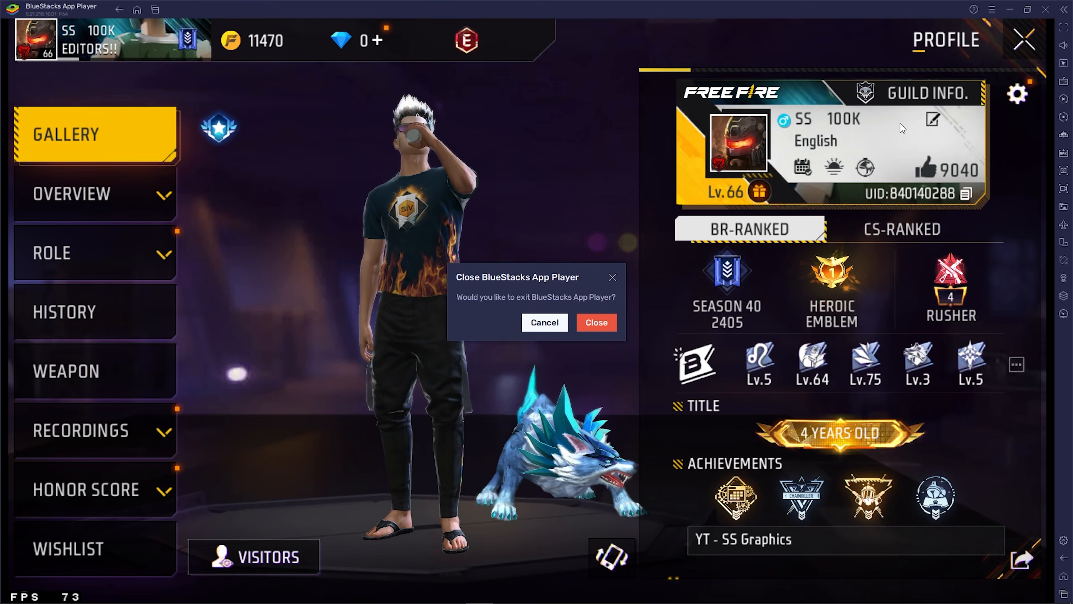
left_click(593, 320)
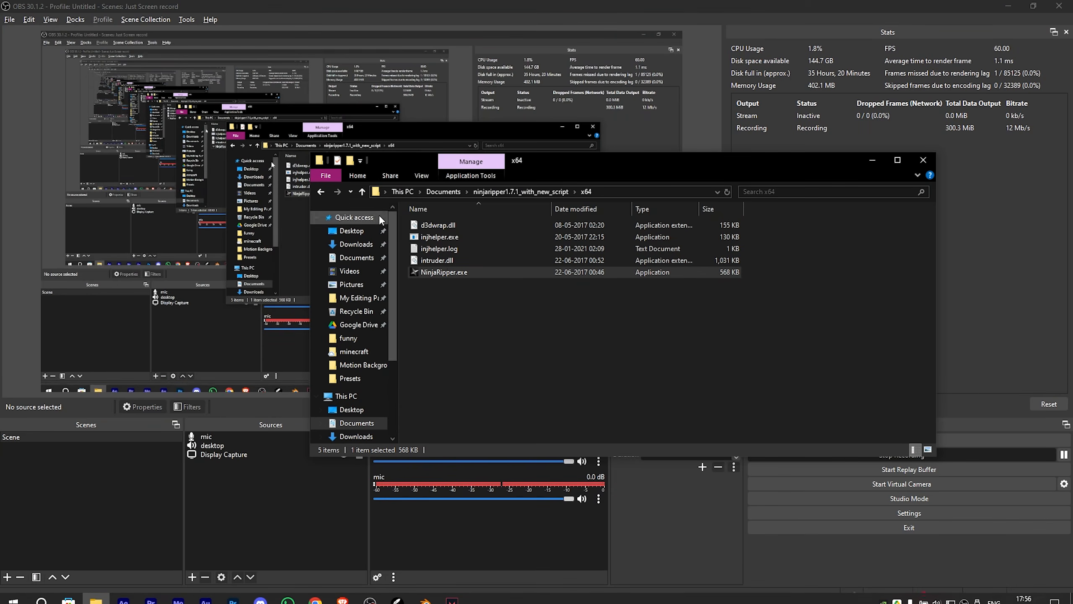
left_click(362, 191)
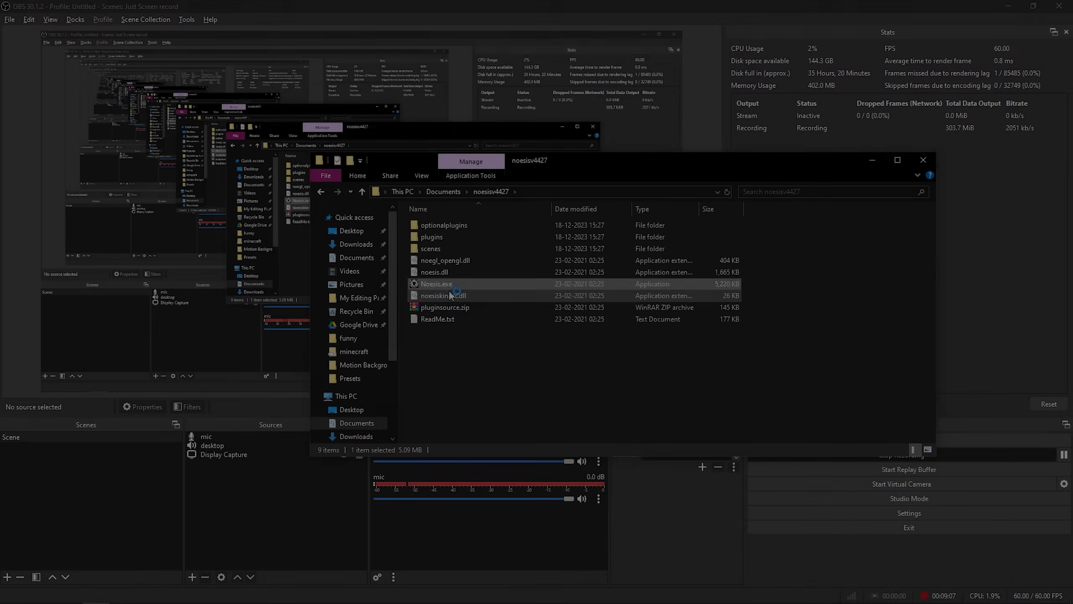
double_click(448, 291)
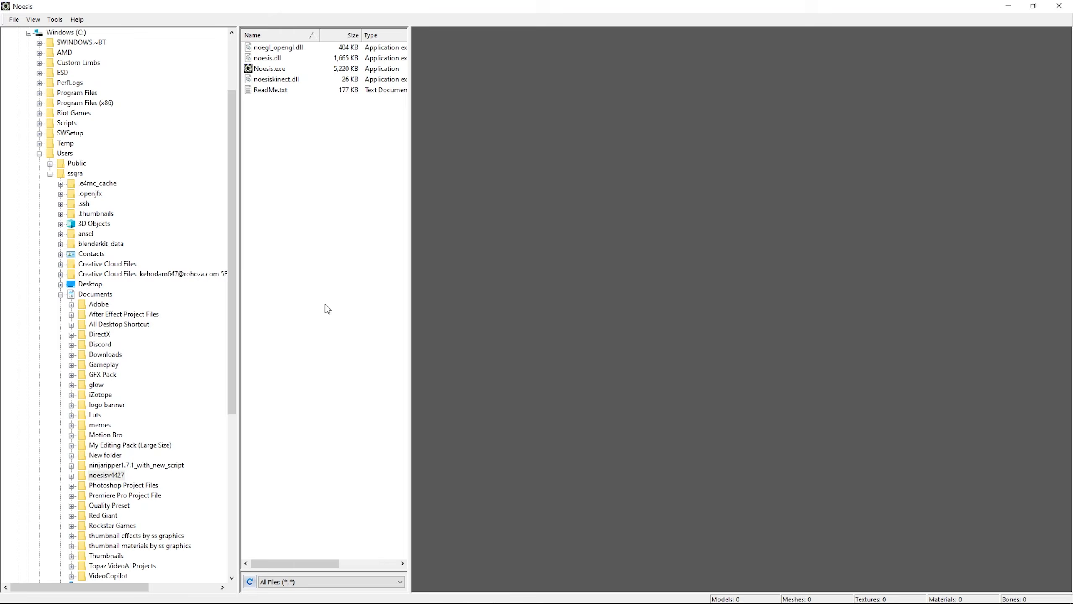
- Browse in Noesis to the ripped frame folder 2024.08.11_17.55.52_HD-Player.exe under Desktop\model\_NinjaRipper
left_click(89, 284)
double_click(111, 278)
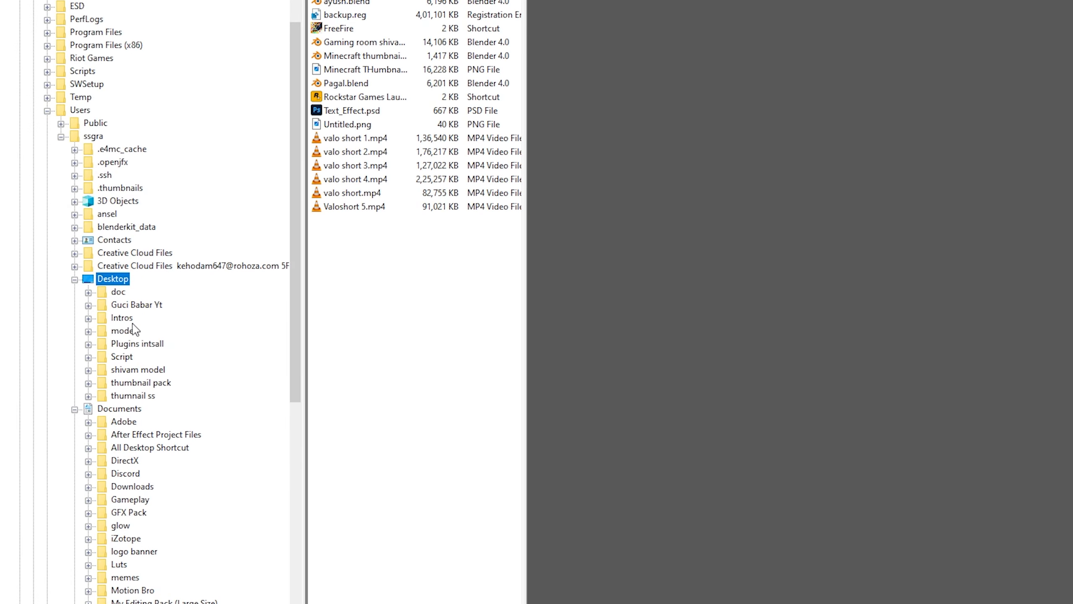
scroll(137, 329, "down", 1)
double_click(124, 279)
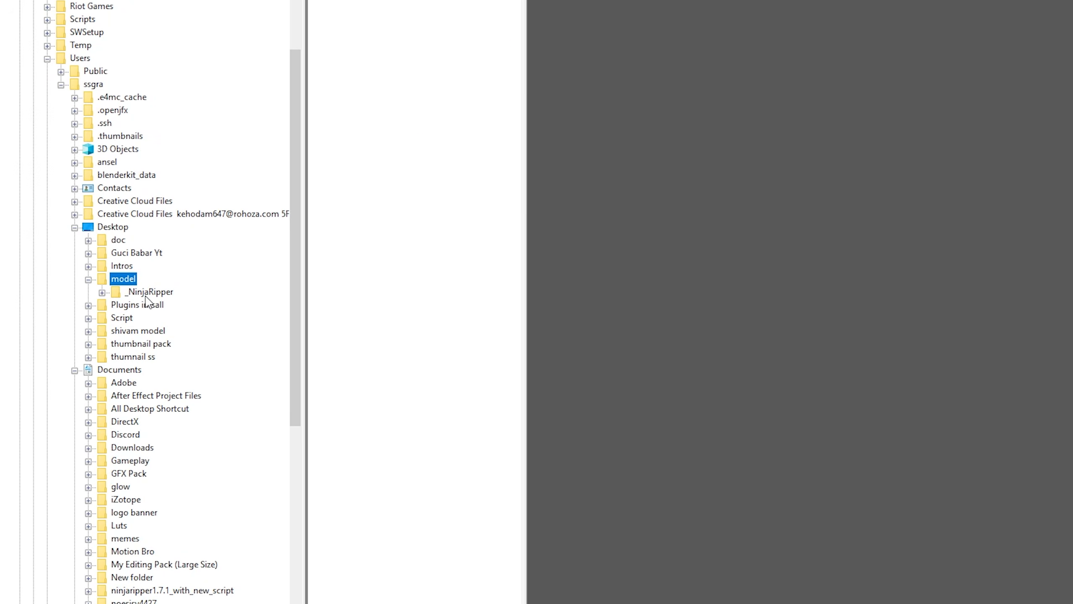
double_click(150, 292)
double_click(209, 304)
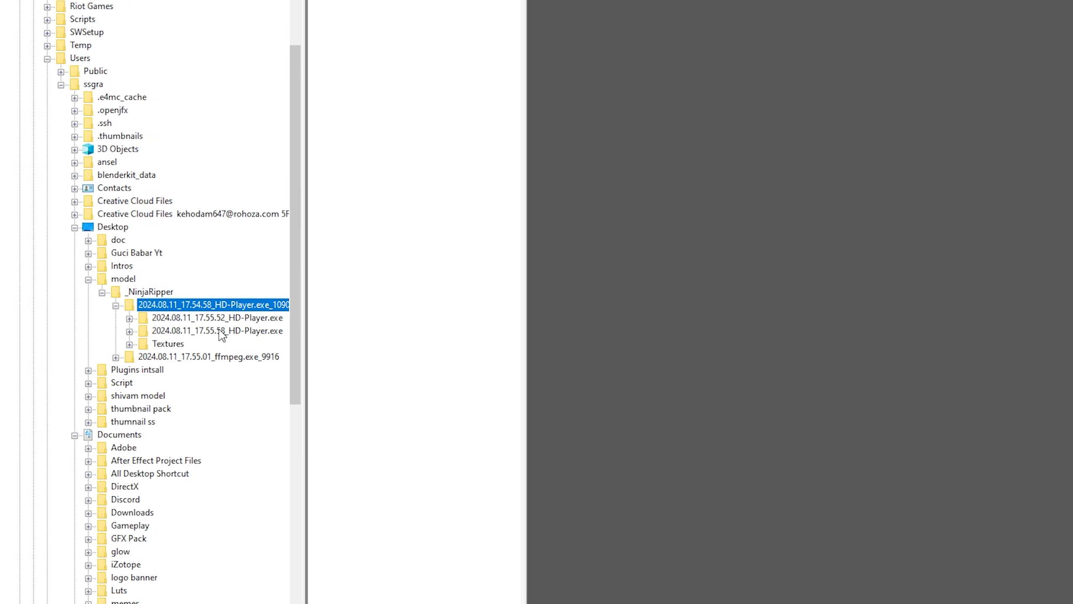
double_click(227, 317)
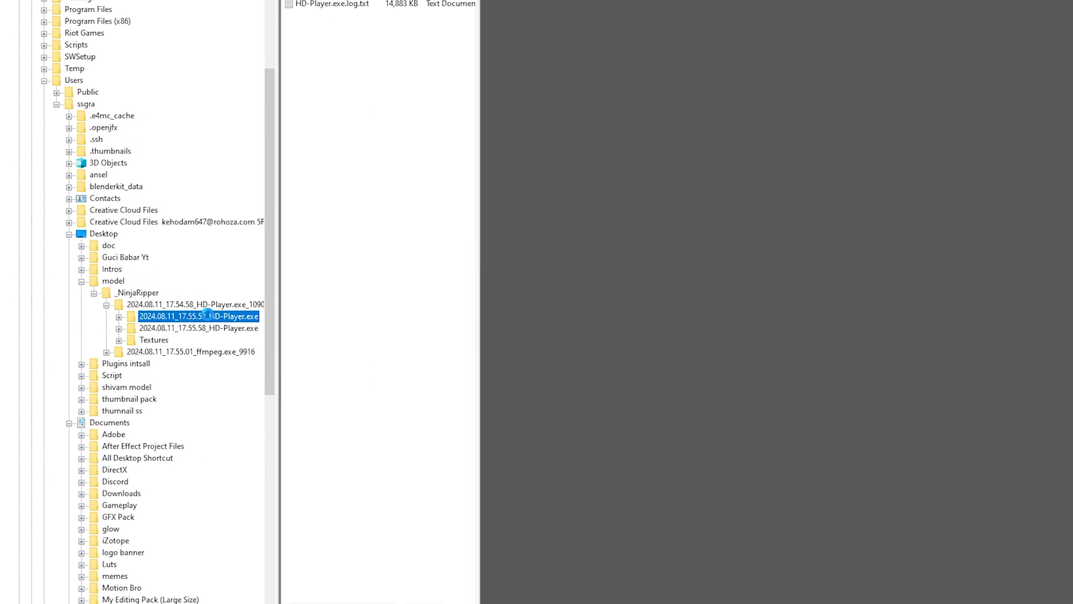
double_click(288, 292)
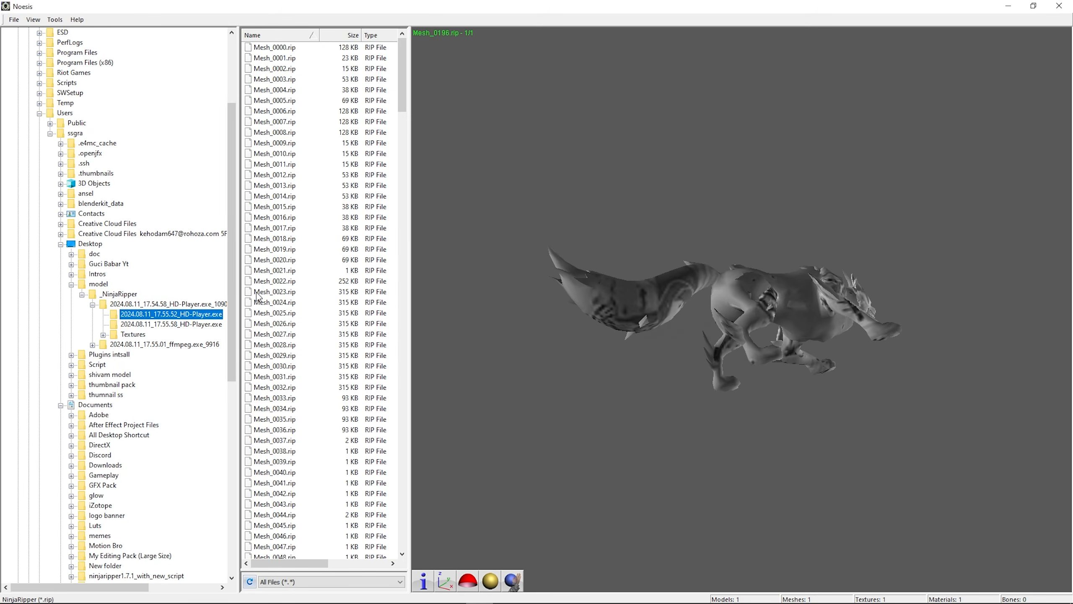
- Preview the ripped meshes Mesh_0020, Mesh_0019 and Mesh_0016 to identify the character's parts
left_click(279, 260)
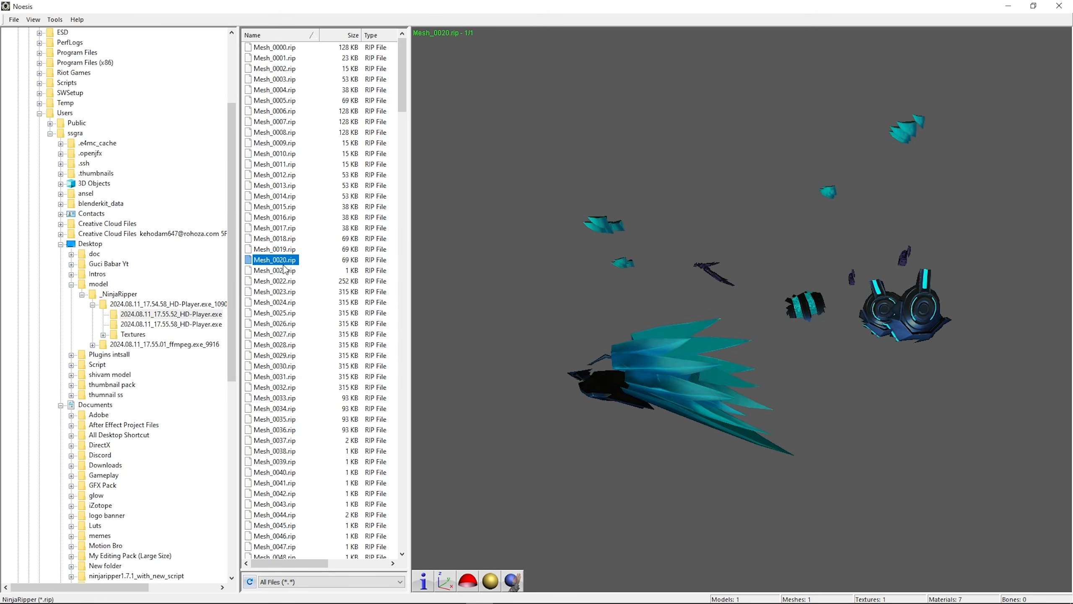
left_click_drag(493, 295, 507, 261)
left_click(296, 246)
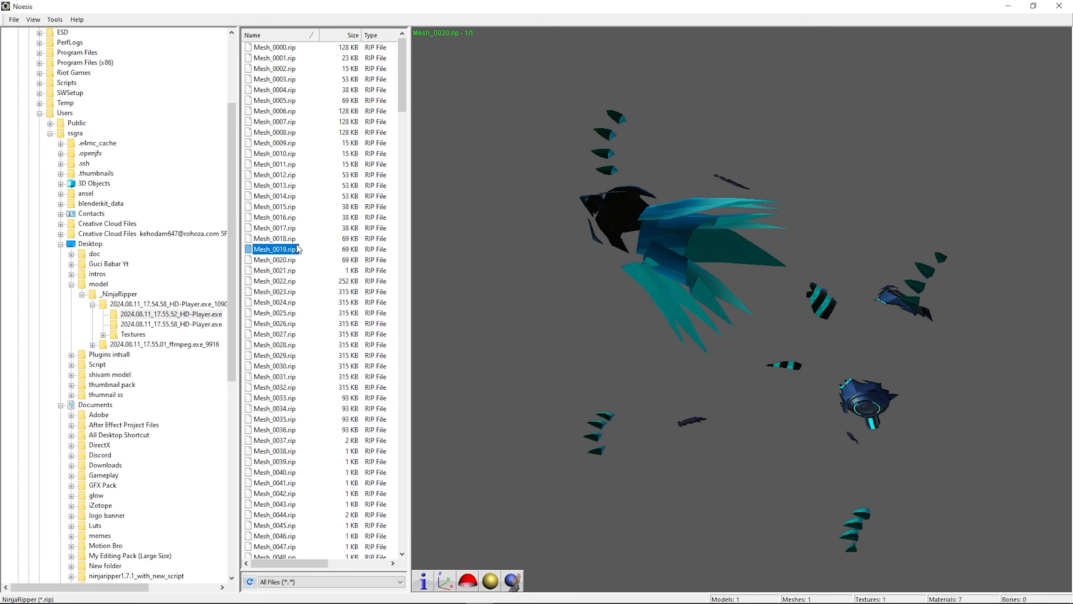
left_click(288, 220)
left_click_drag(502, 220, 612, 288)
left_click_drag(807, 395, 743, 315)
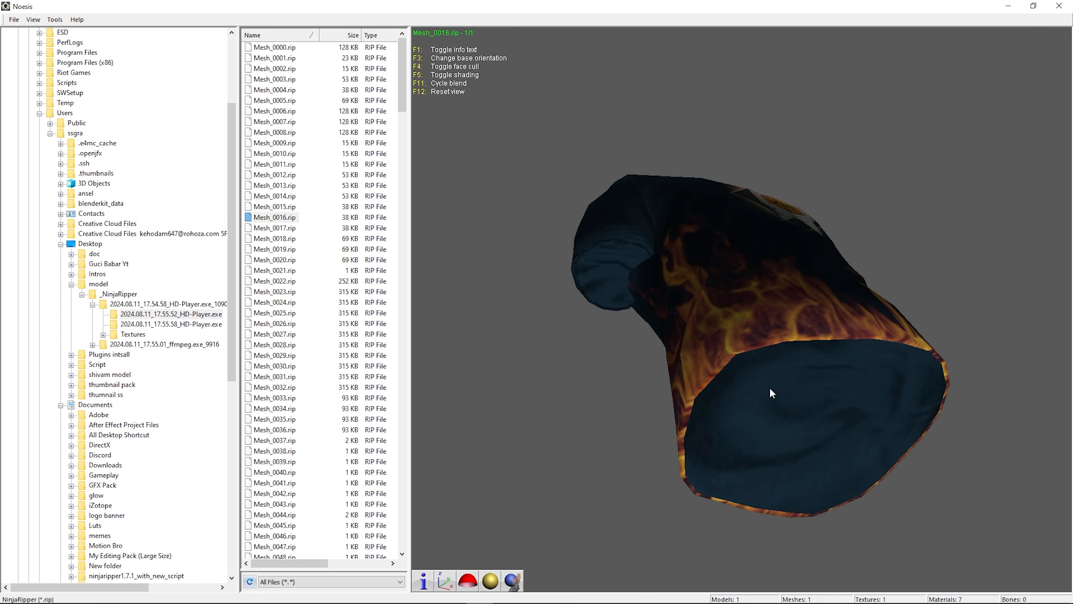
left_click_drag(772, 393, 803, 335)
- Export the trousers mesh Mesh_0012.rip as FBX to Downloads\modelll with the file name paint
left_click(291, 175)
left_click_drag(506, 211, 724, 315)
right_click(289, 174)
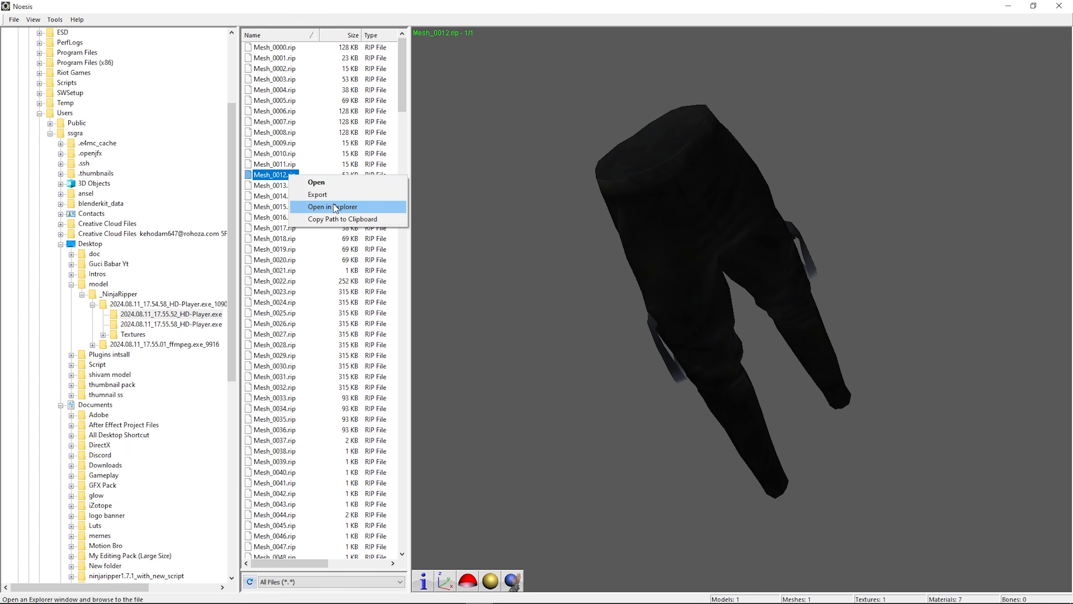
left_click(339, 195)
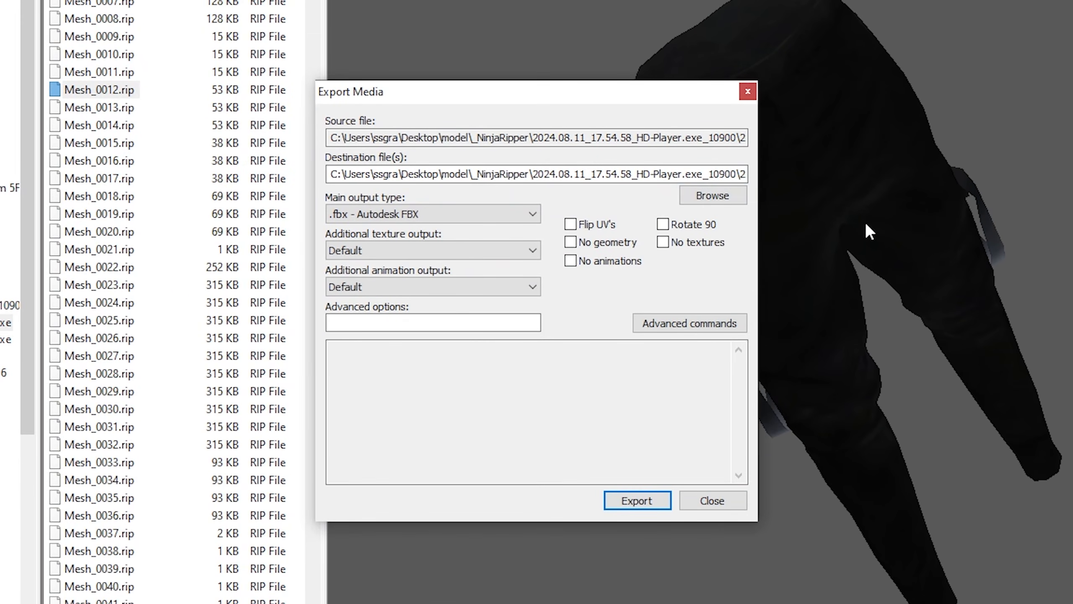
left_click(699, 195)
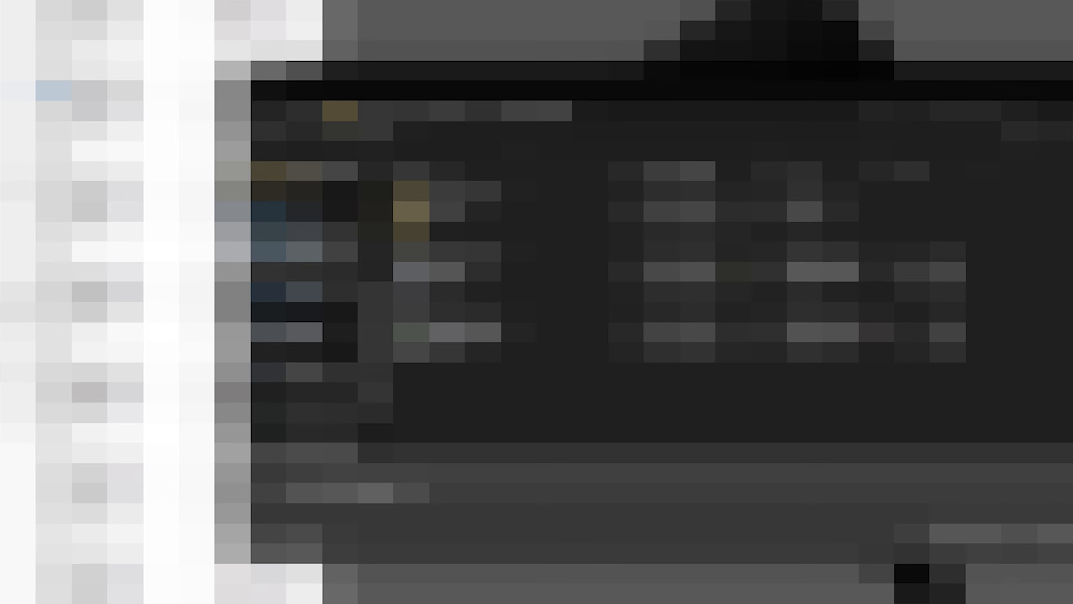
left_click(303, 242)
scroll(519, 252, "down", 3)
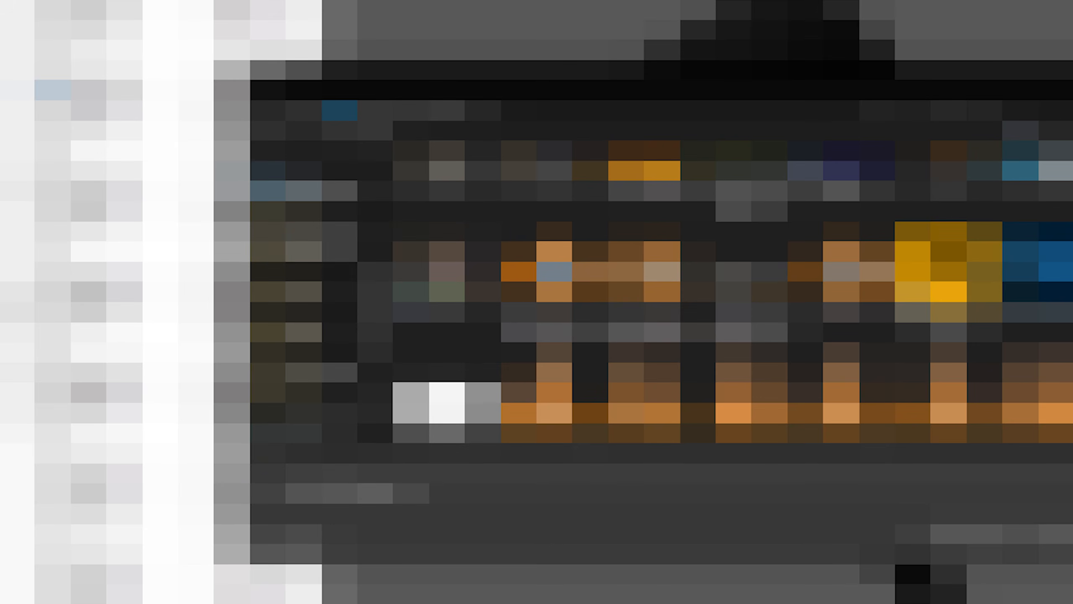
type("paint")
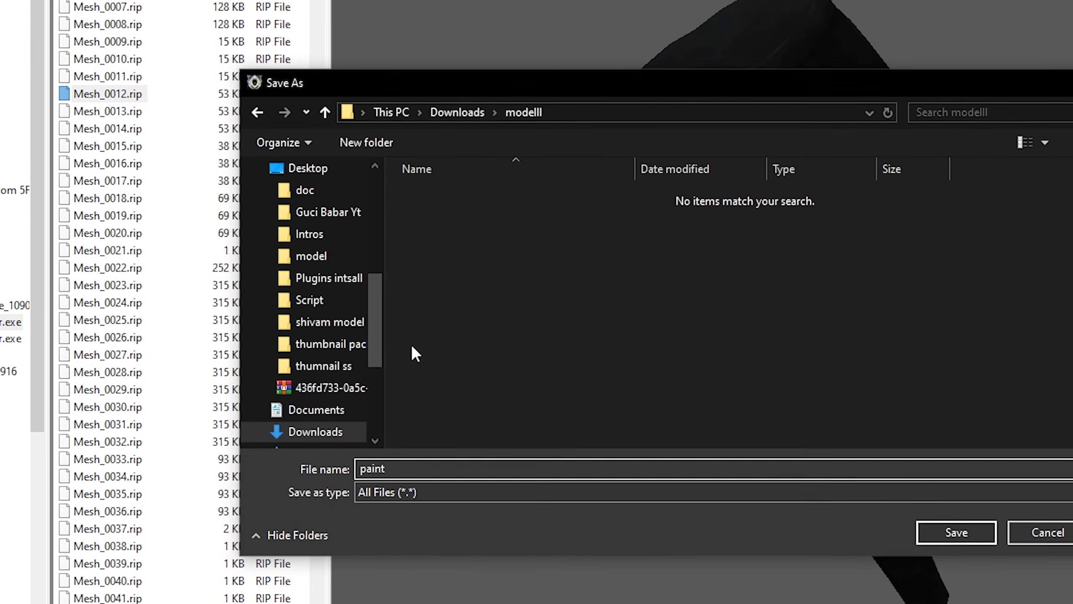
left_click(989, 531)
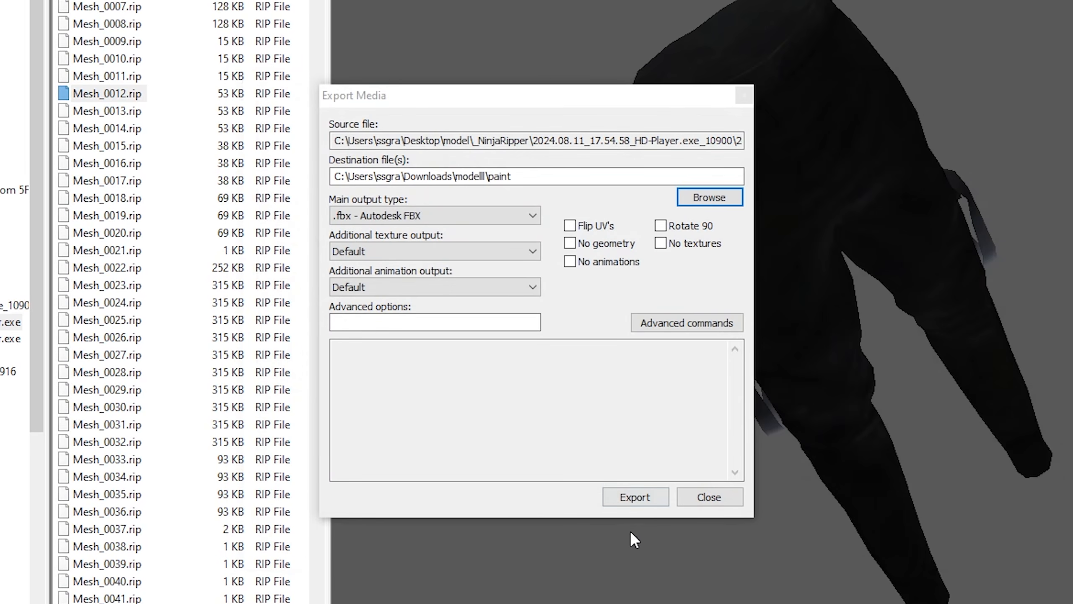
left_click(650, 502)
left_click(561, 335)
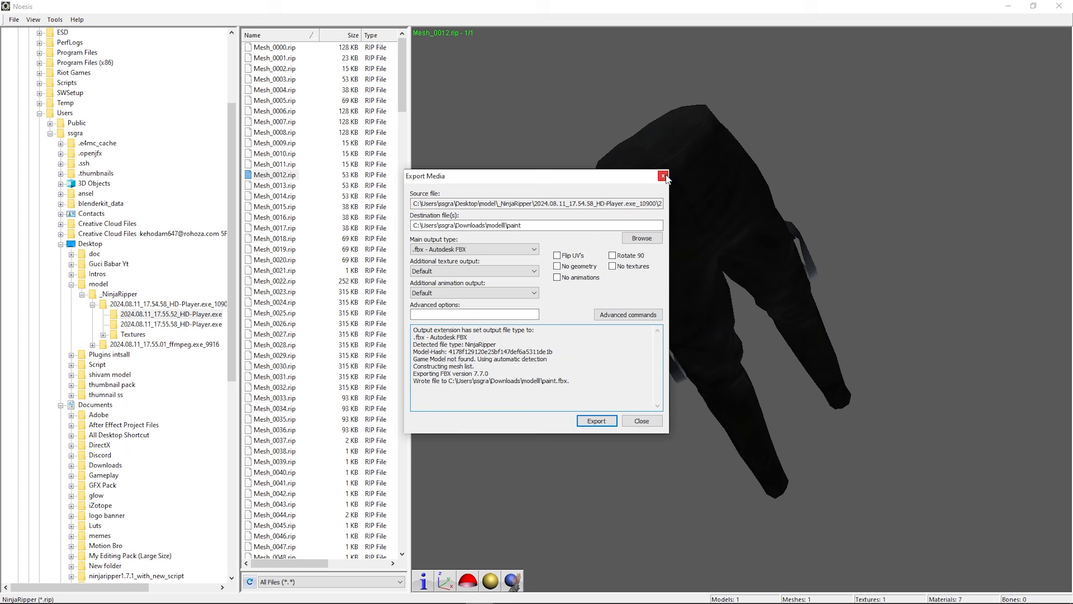
left_click(662, 177)
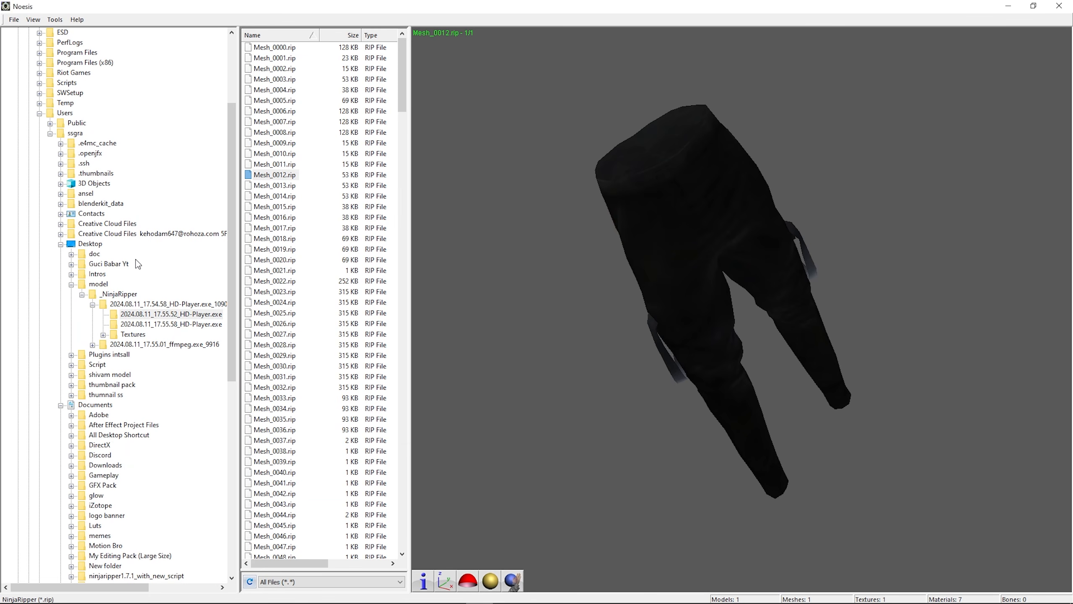
- Find the T-shirt mesh Mesh_0015.rip and export it as an Autodesk FBX file
left_click(264, 189)
left_click(272, 206)
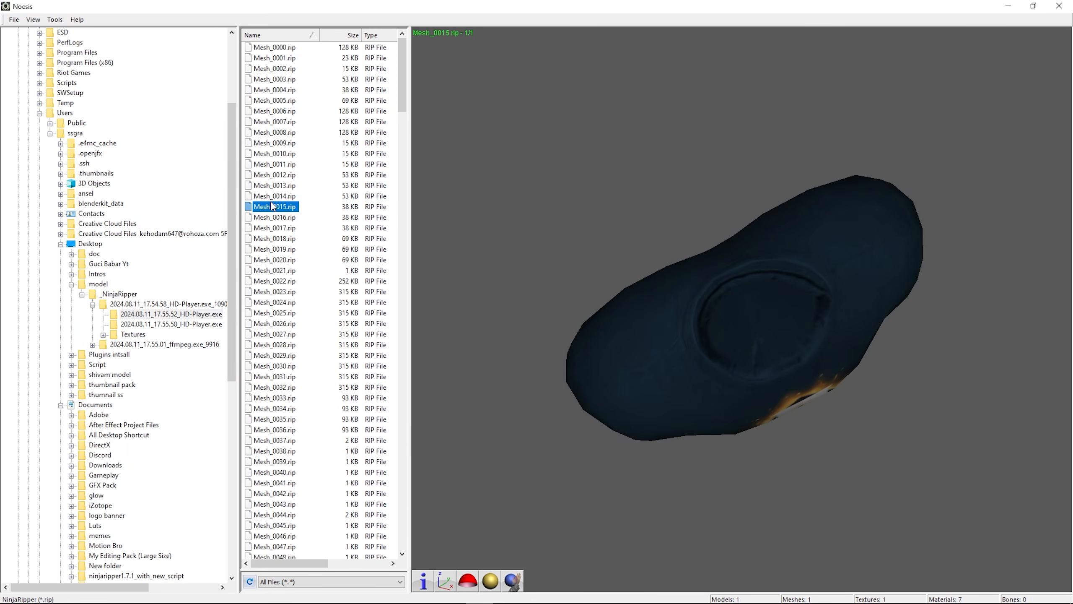
left_click_drag(709, 335, 744, 311)
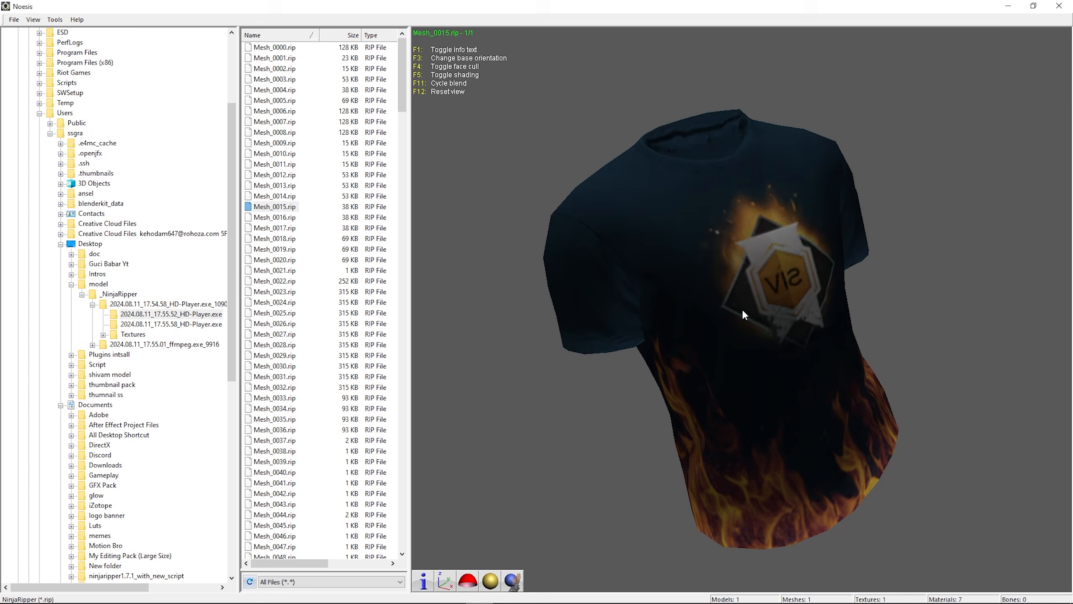
right_click(281, 210)
left_click(296, 226)
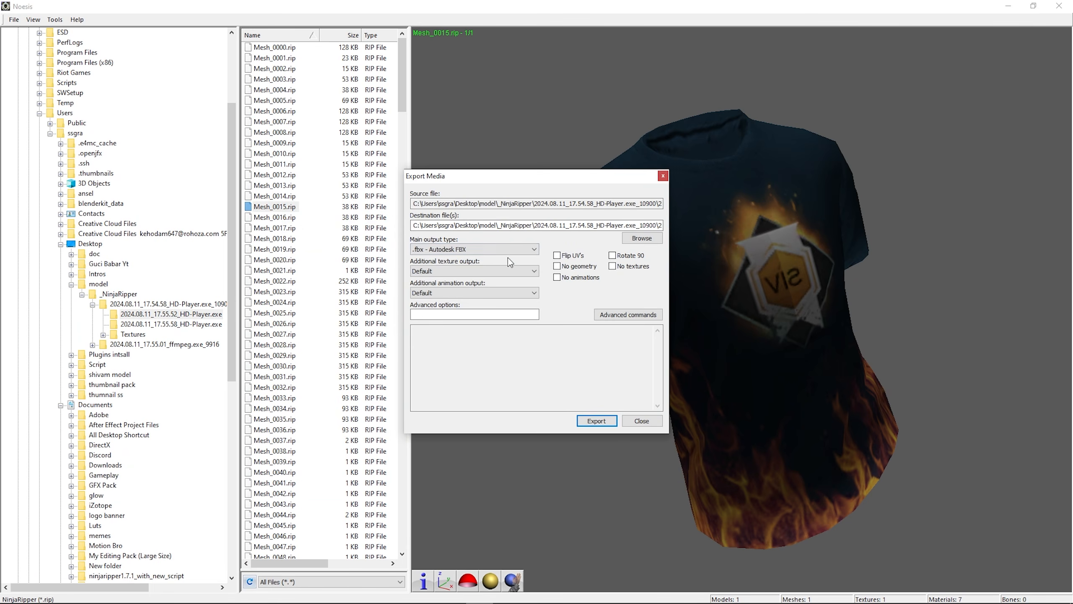
left_click(651, 239)
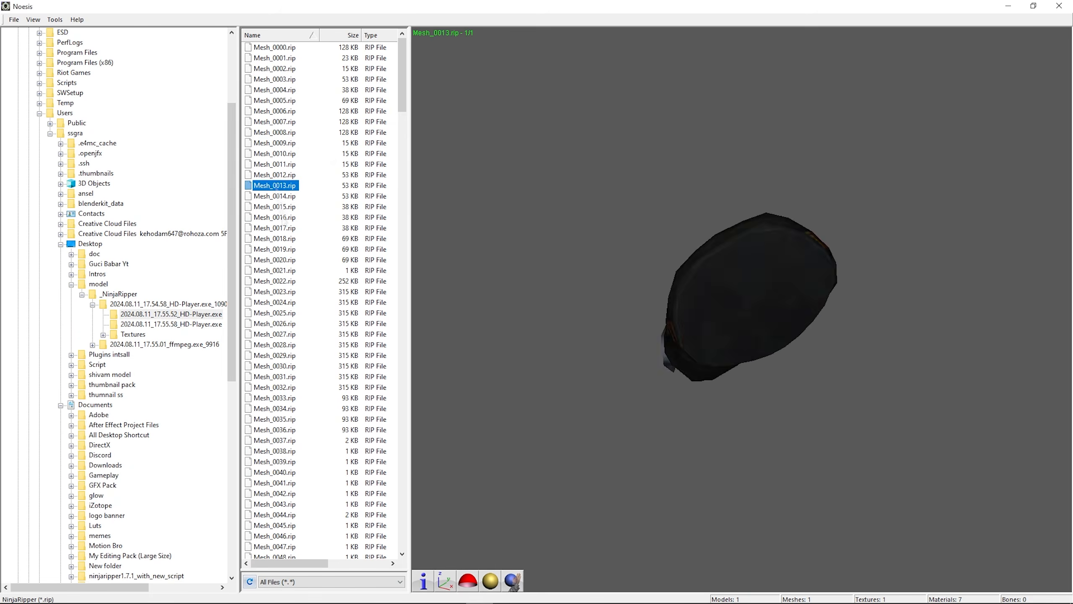
- Export the hair mesh Mesh_0033.rip as FBX to Downloads\modelll with the file name hair
left_click(281, 397)
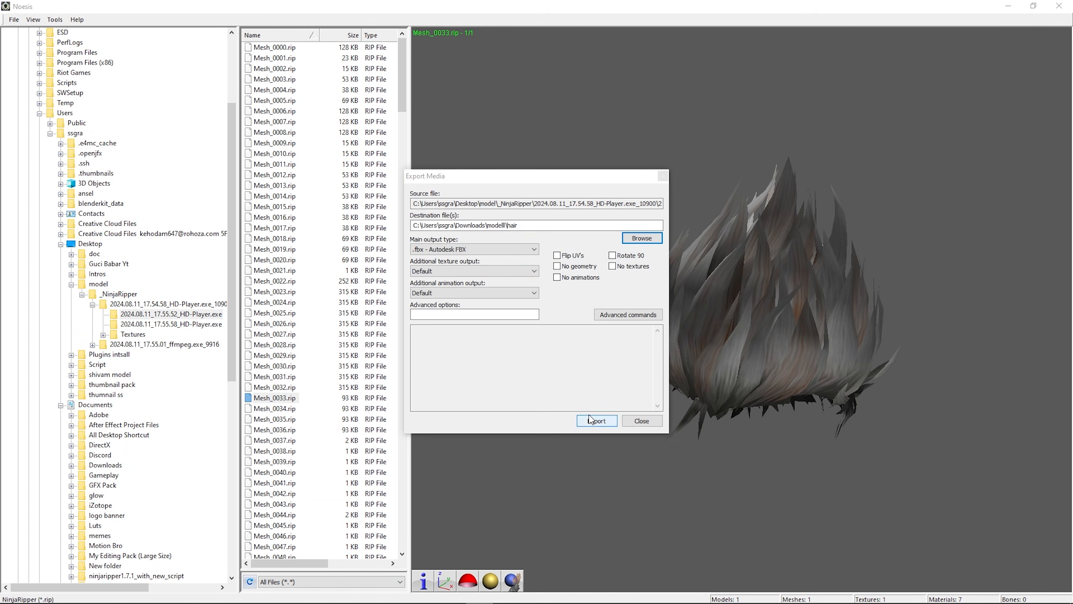
left_click(591, 420)
left_click(545, 325)
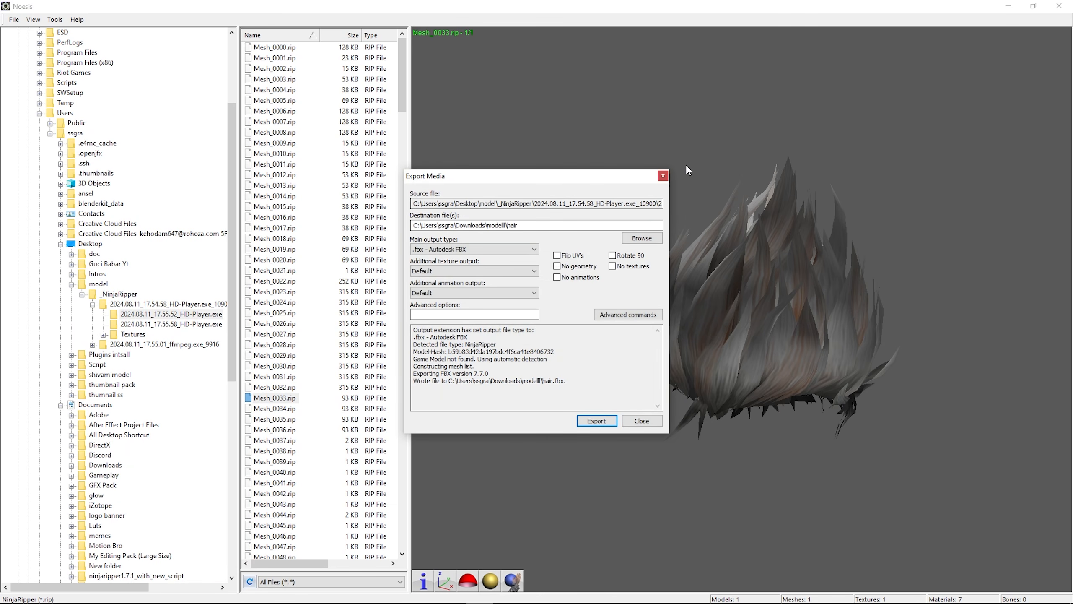
left_click(663, 176)
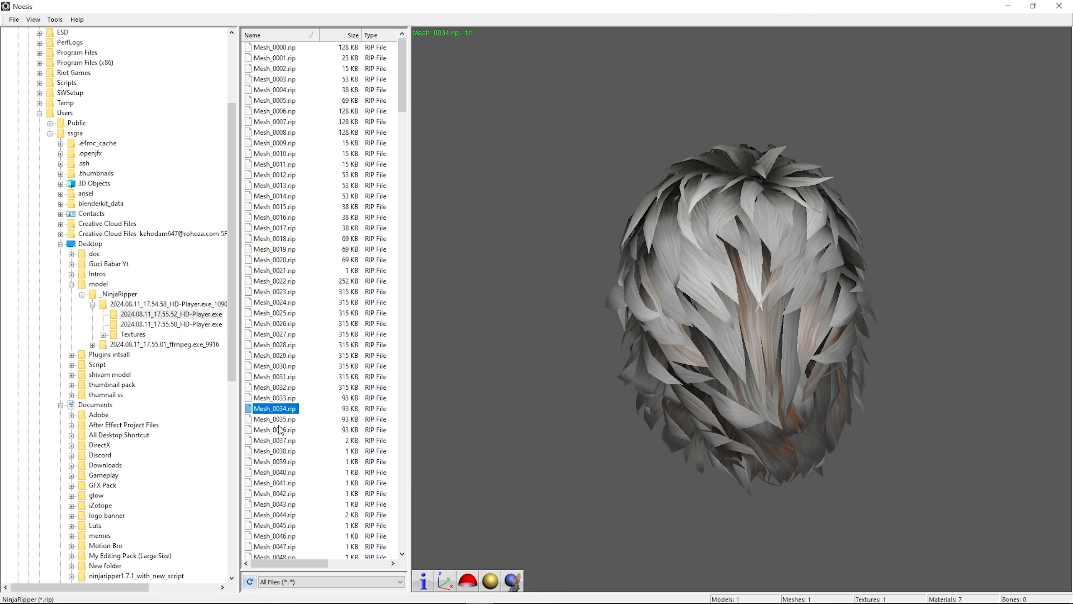
- Check the remaining ripped meshes, including Mesh_0039, Mesh_0048 and Mesh_0055, for further character parts
left_click(279, 493)
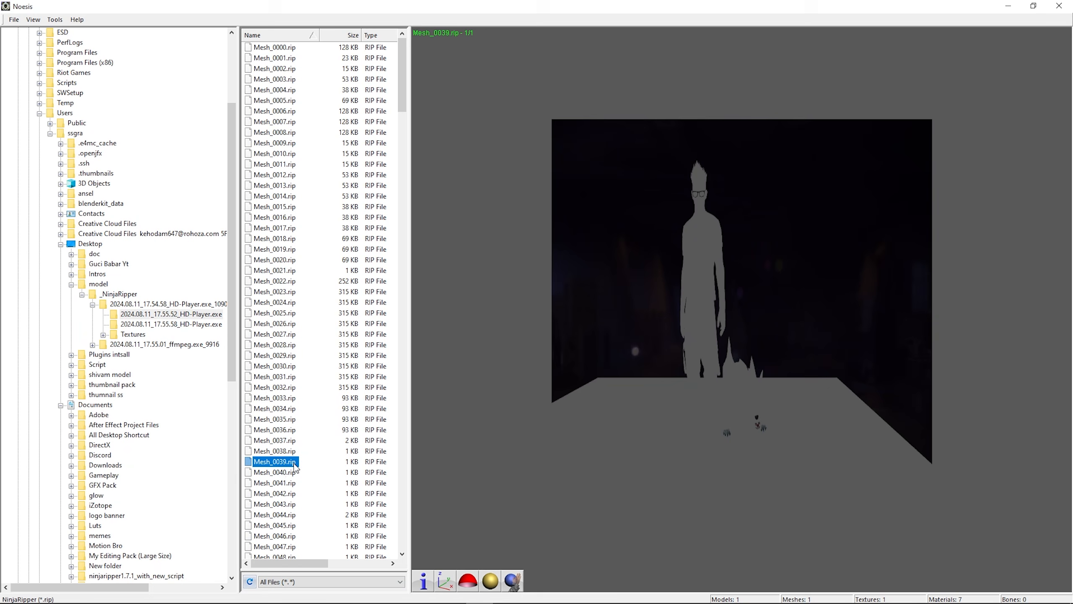
scroll(288, 440, "down", 3)
left_click(275, 473)
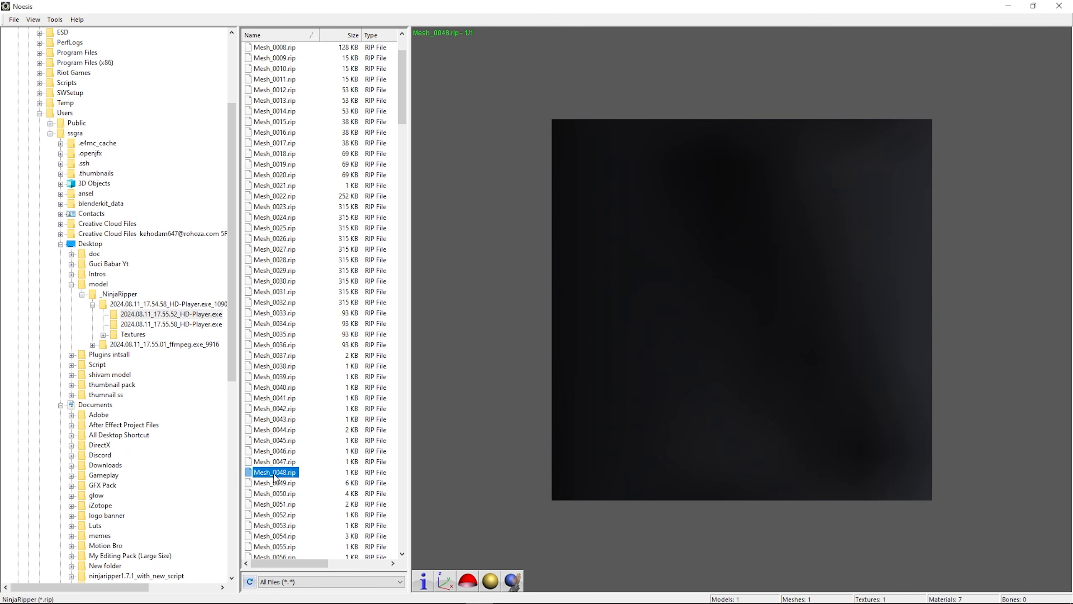
left_click(279, 525)
left_click(275, 546)
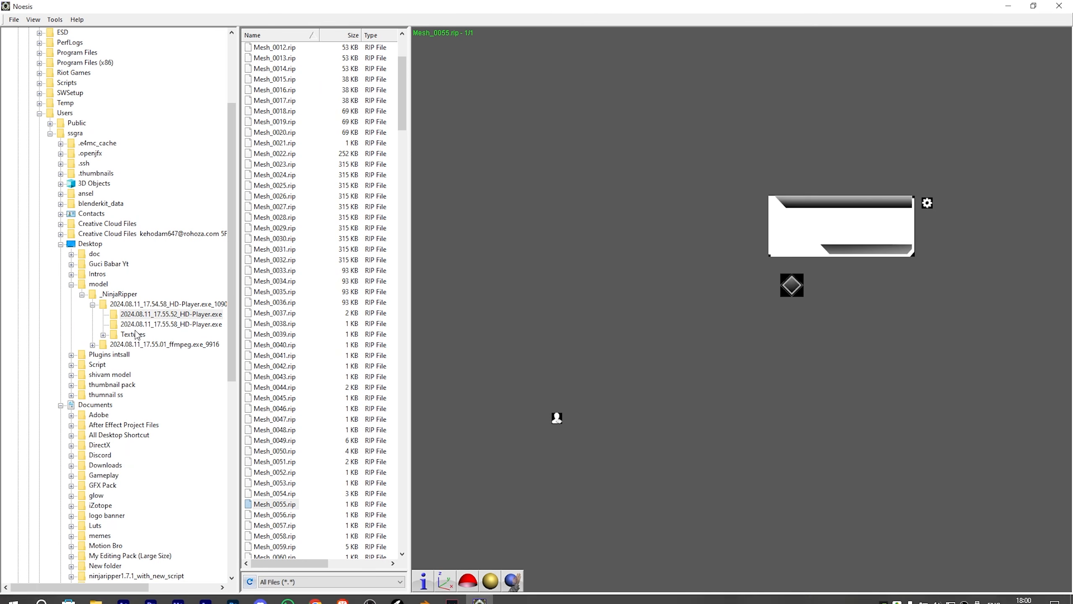
- Batch-convert the DDS images in the rip's Textures folder to PNG
left_click(135, 334)
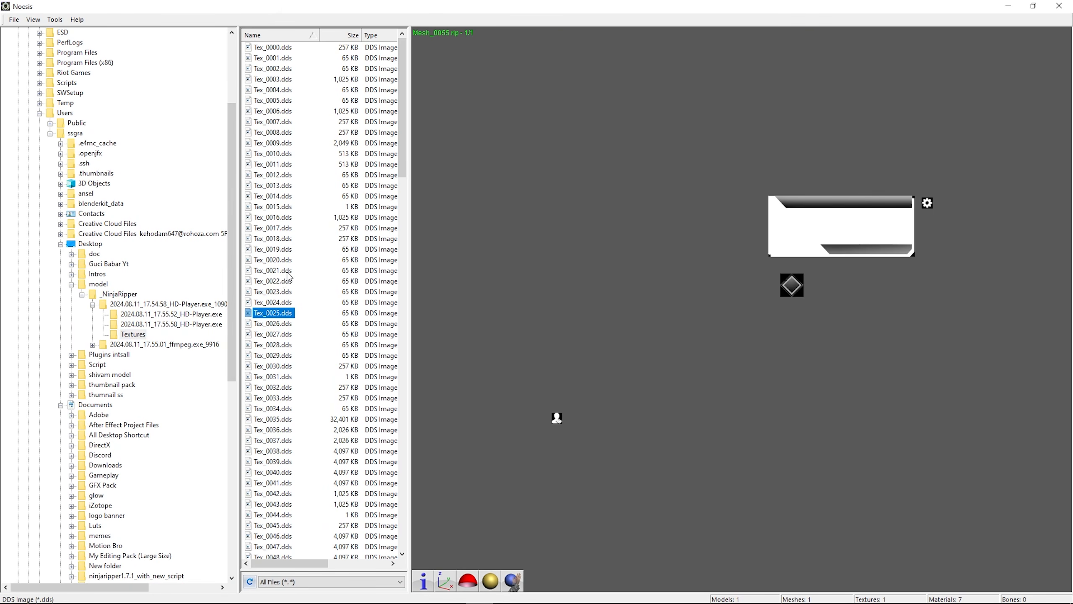
left_click(53, 20)
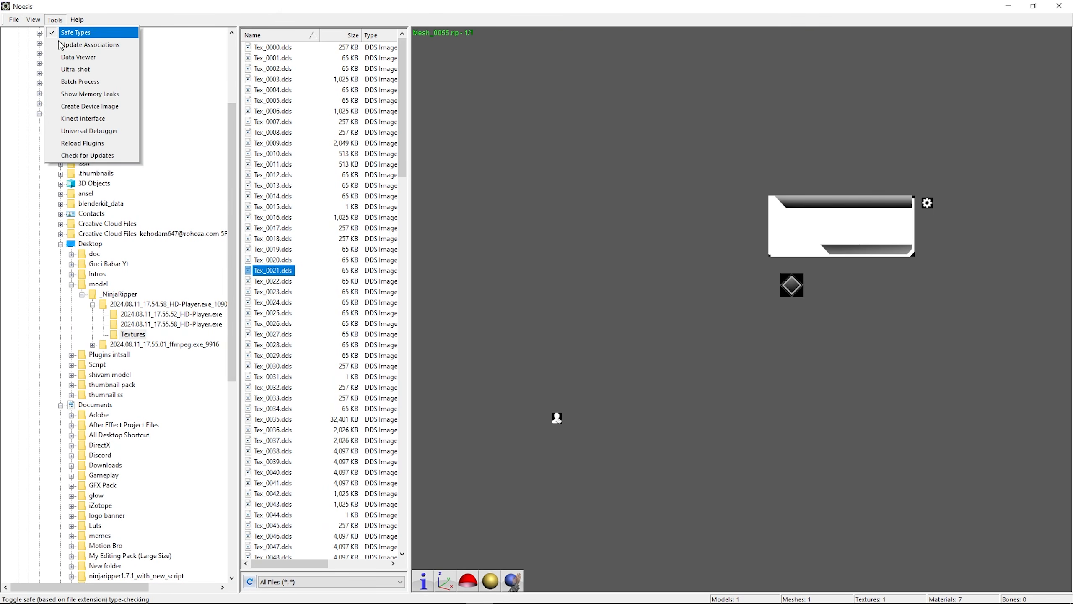
left_click(80, 82)
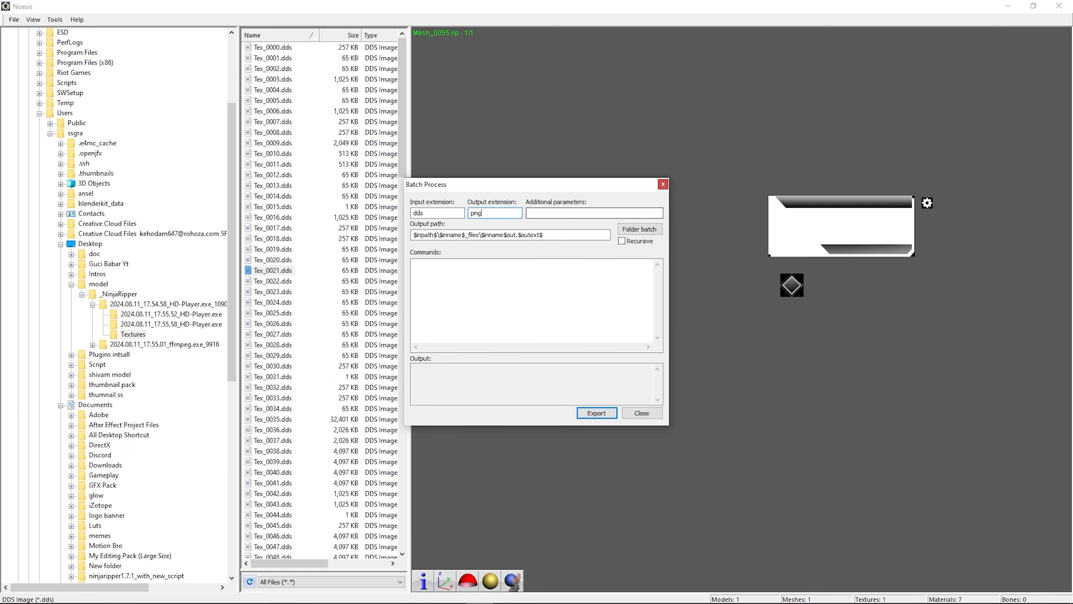
left_click(633, 231)
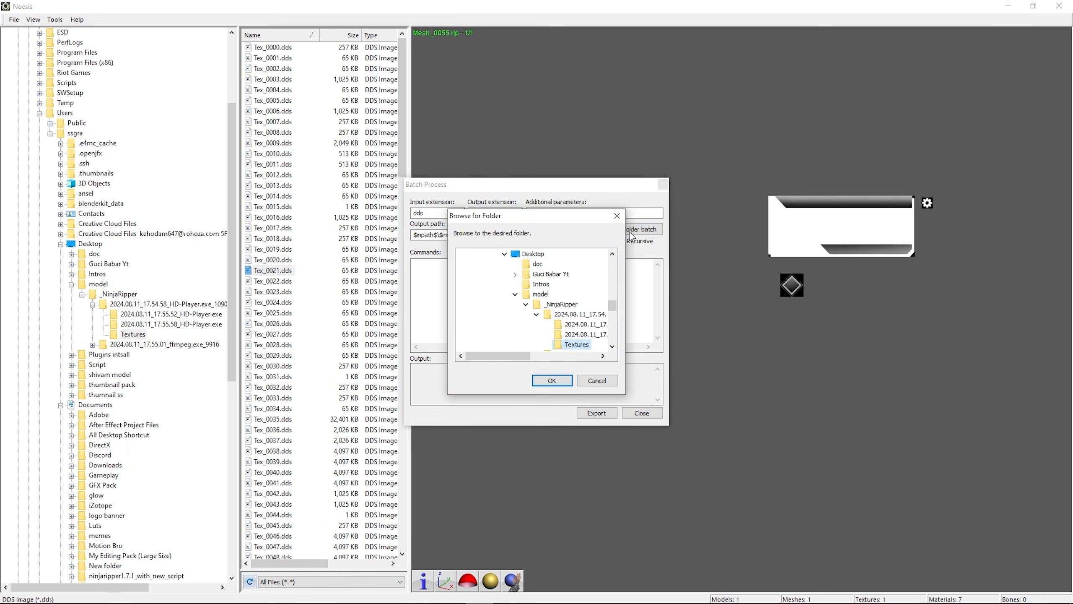
left_click(565, 386)
left_click(596, 413)
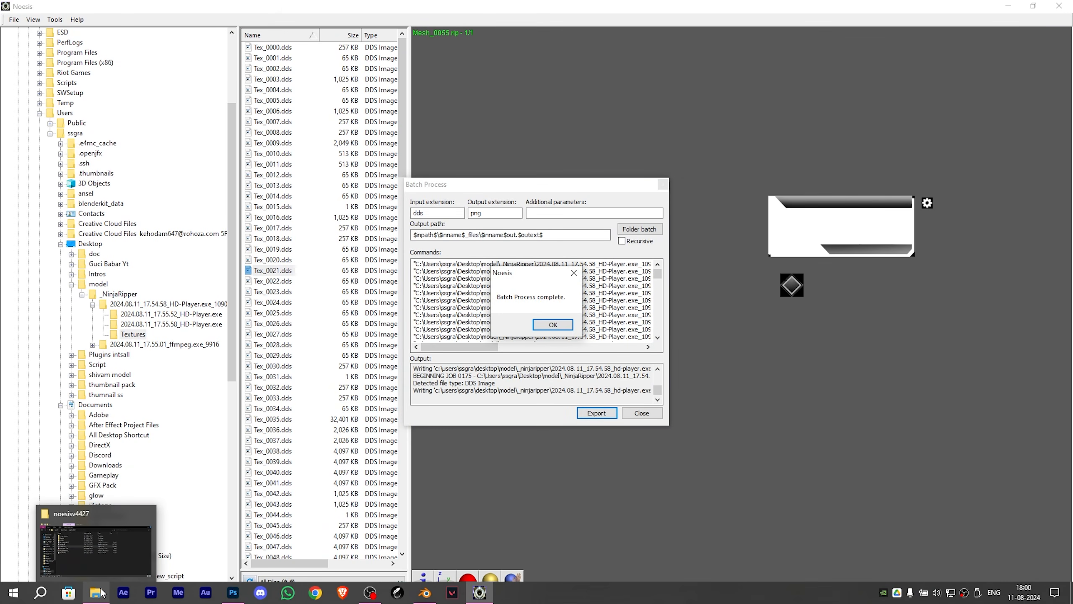
- Switch to File Explorer and open the Textures folder inside the HD-Player.exe rip folder under Desktop\model\_NinjaRipper
left_click(101, 593)
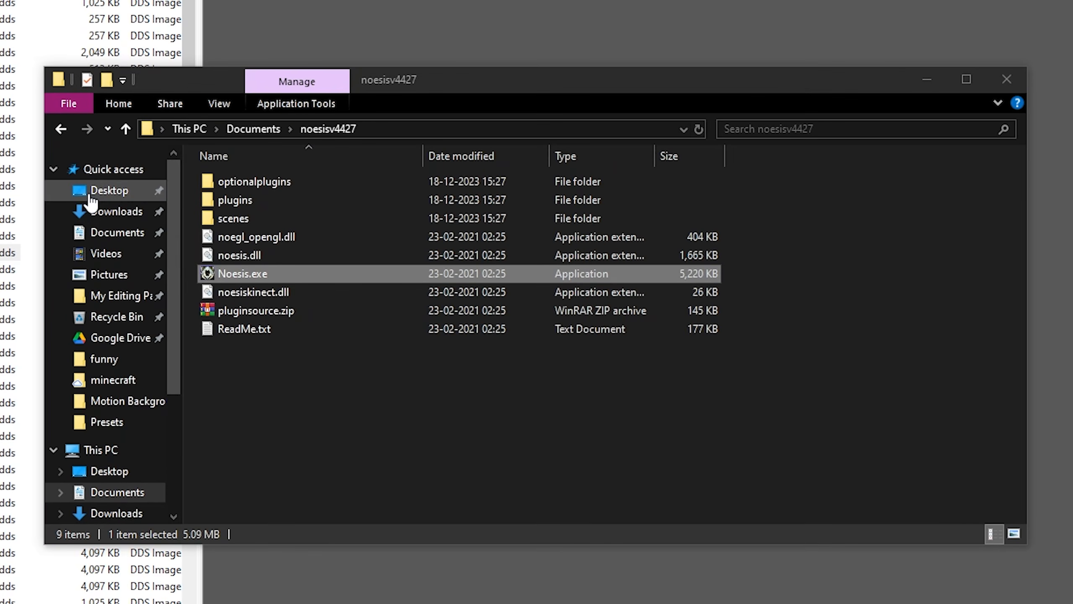
left_click(90, 195)
double_click(247, 235)
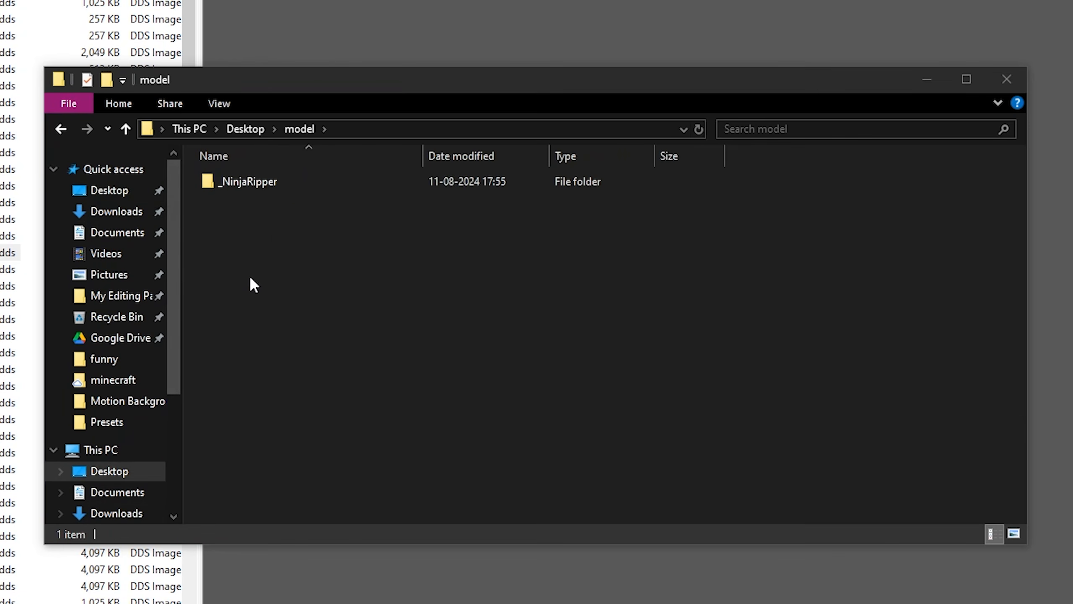
double_click(327, 184)
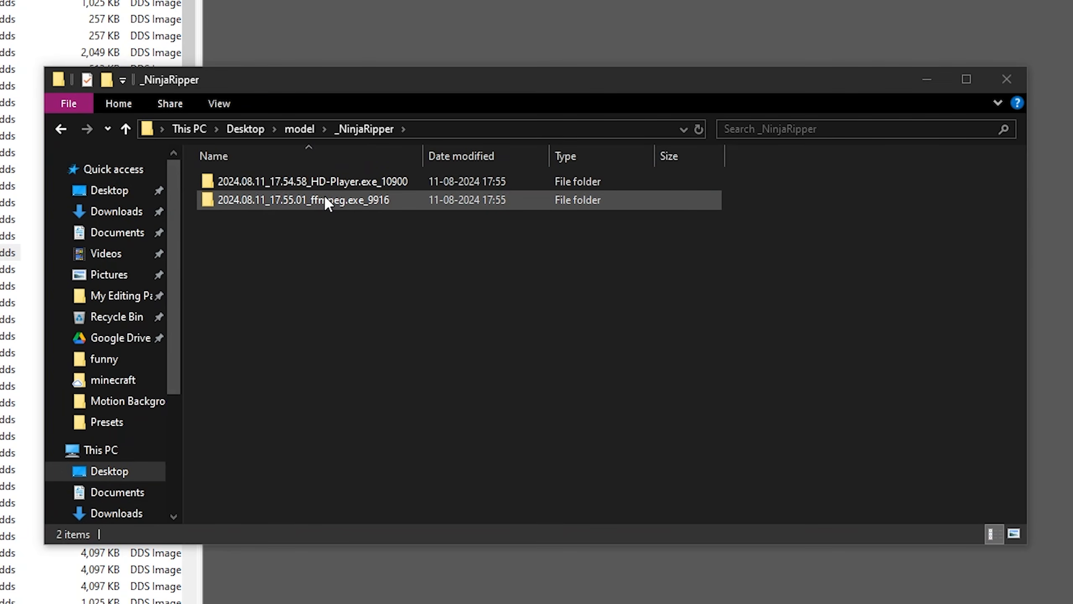
double_click(327, 181)
double_click(277, 218)
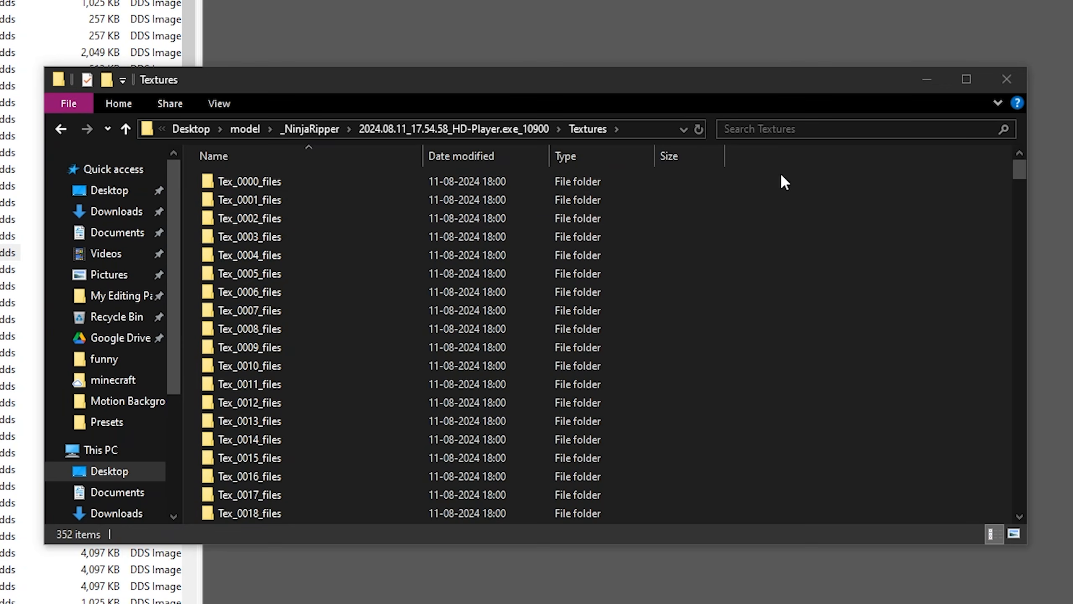
- Search the Textures folder for png and copy all the PNG files found
left_click(816, 129)
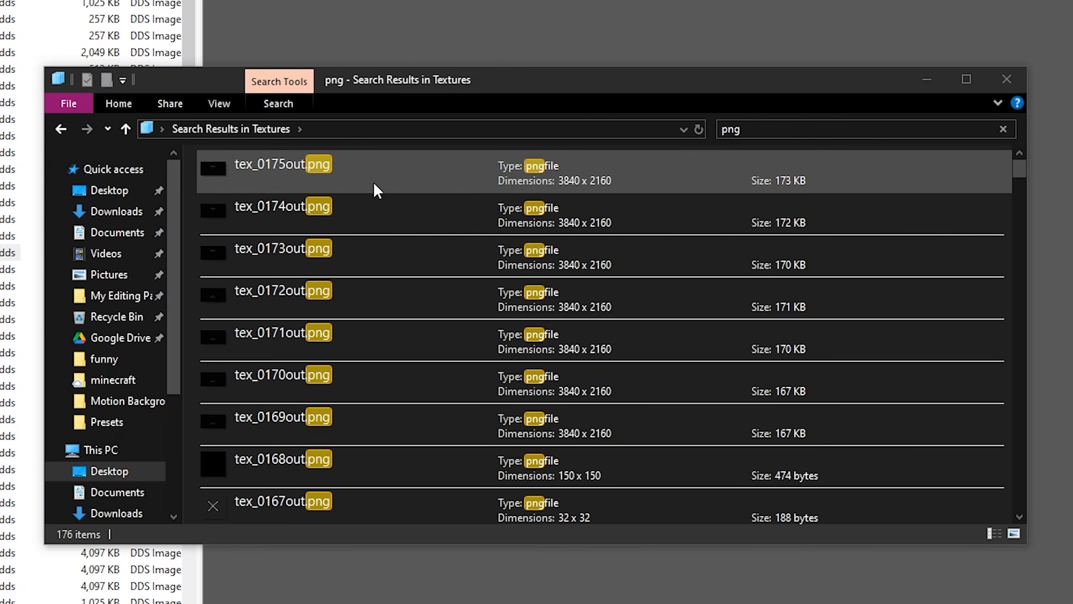
left_click(373, 182)
key("ctrl+a")
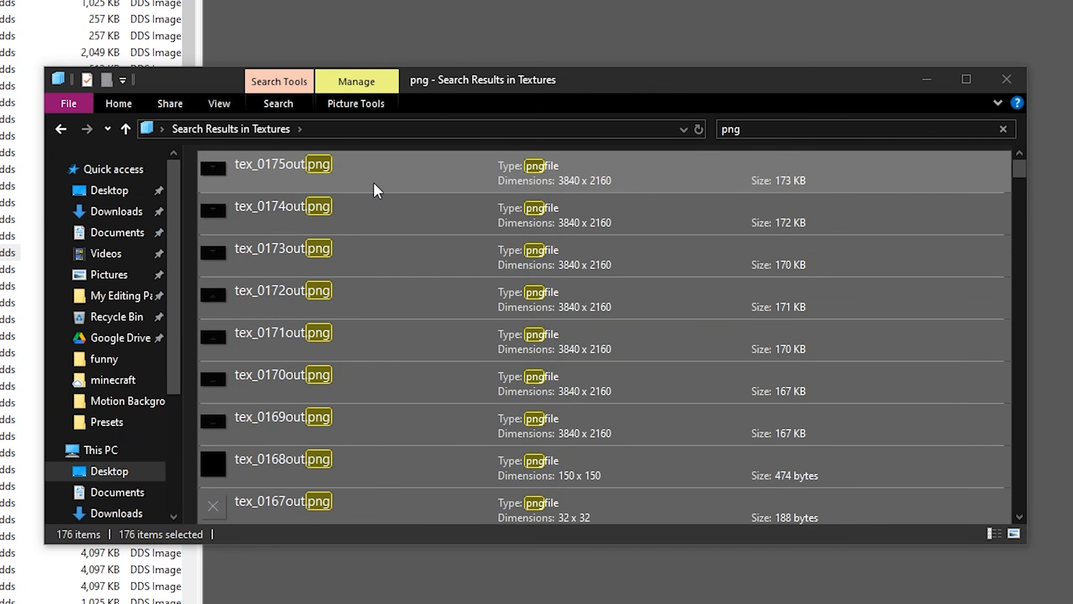
- Create a folder named tex in Downloads\modelll and paste the copied PNG textures into it
left_click(78, 212)
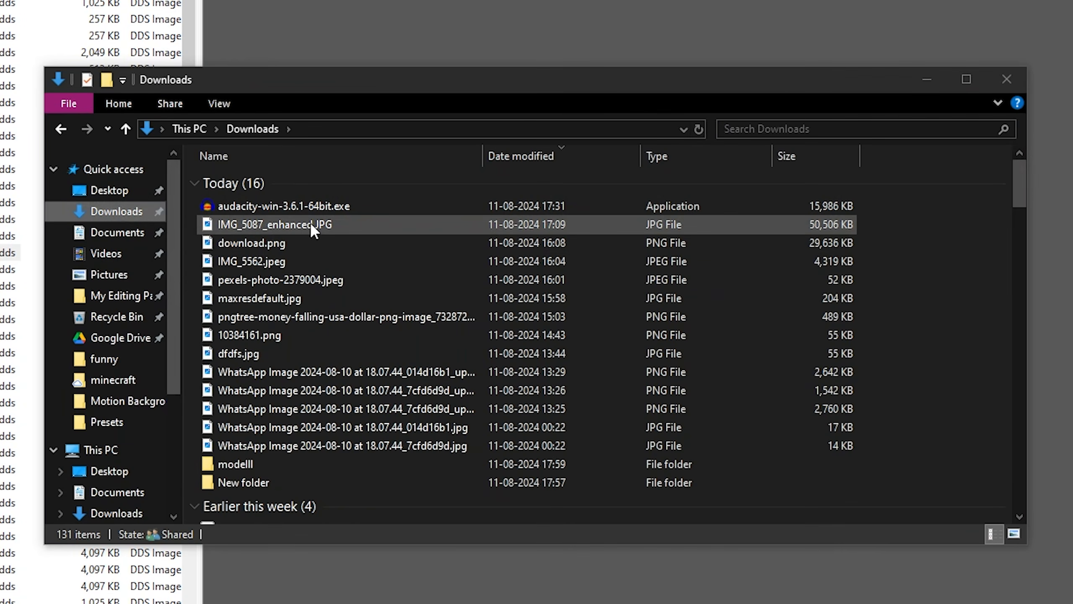
double_click(283, 465)
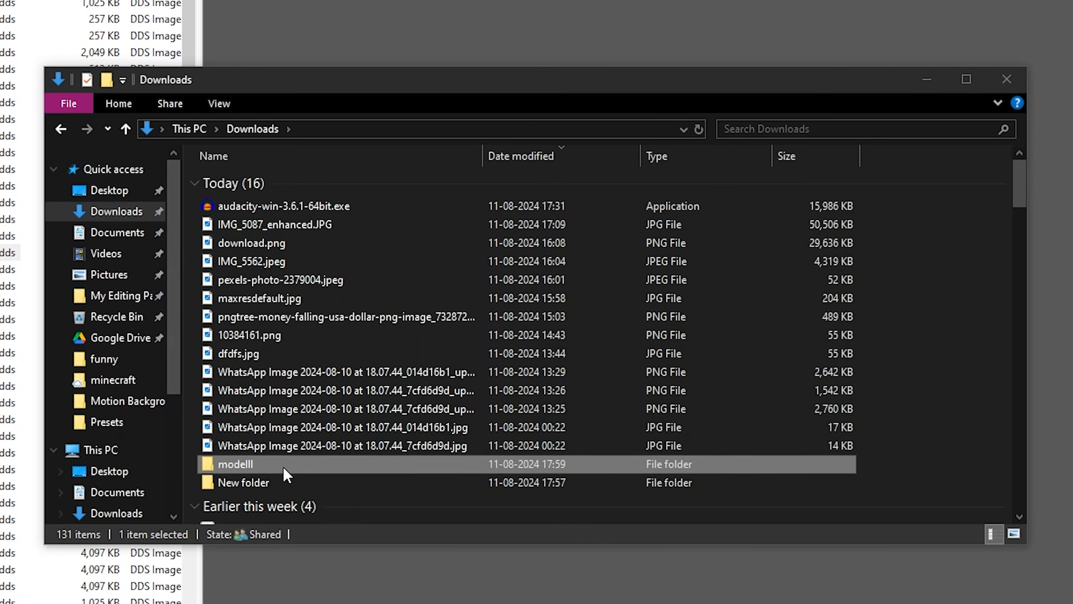
right_click(336, 382)
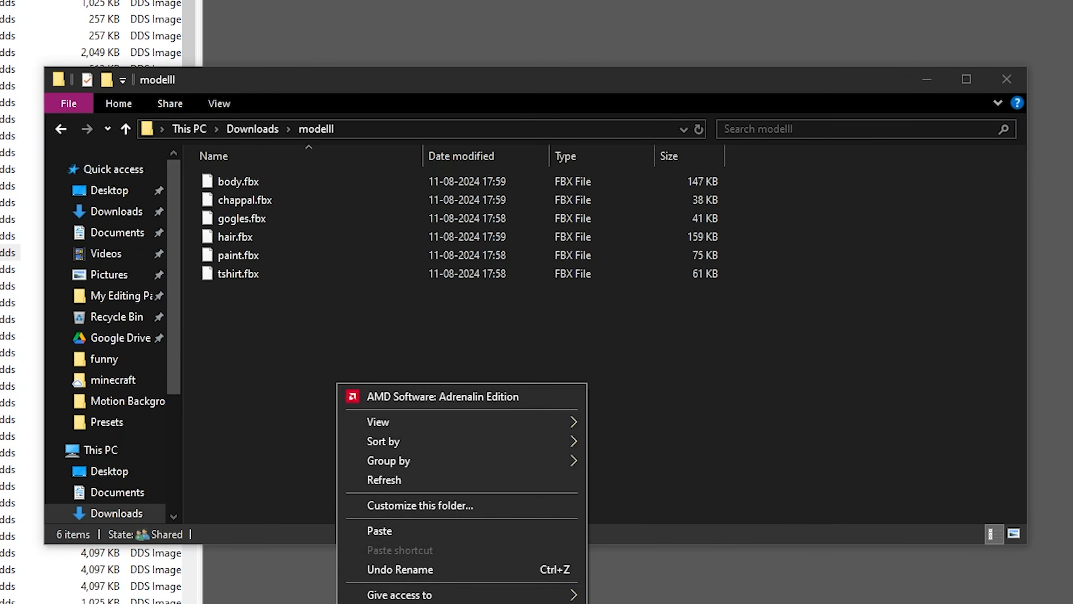
mouse_move(397, 603)
left_click(684, 463)
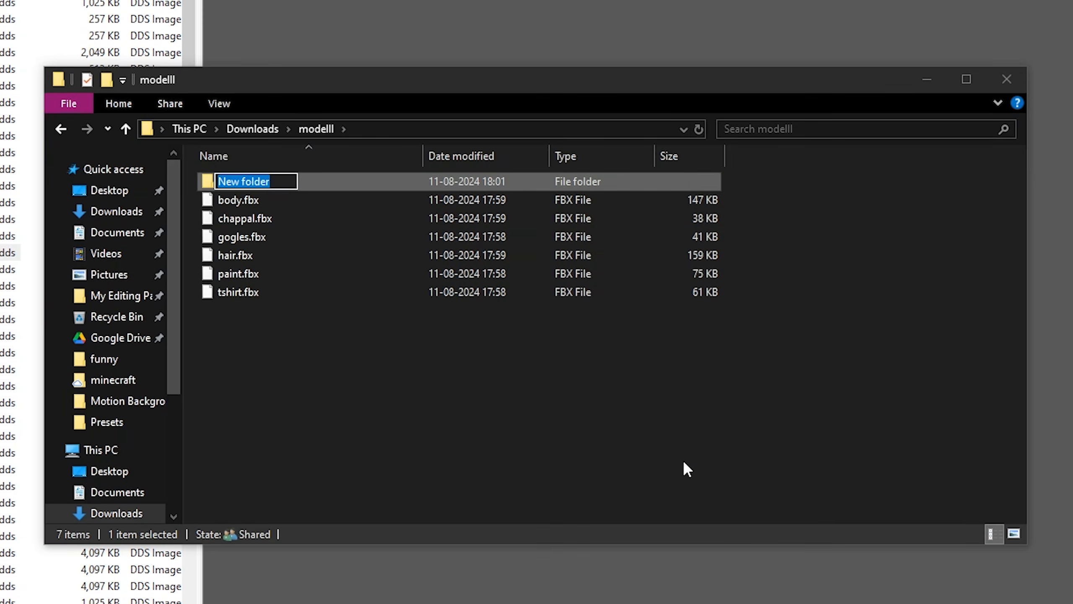
left_click(560, 462)
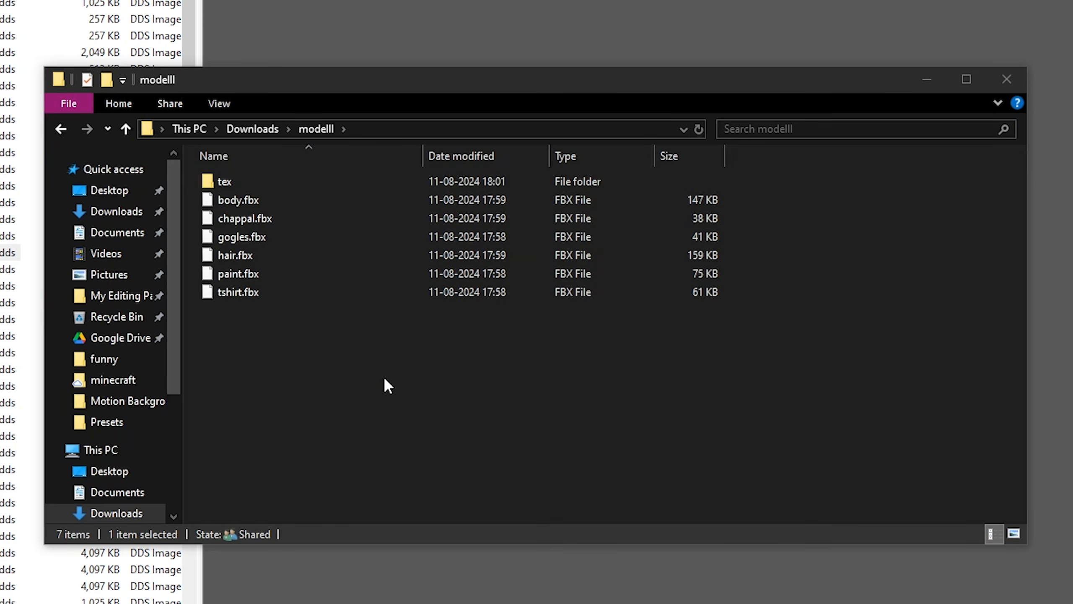
double_click(290, 175)
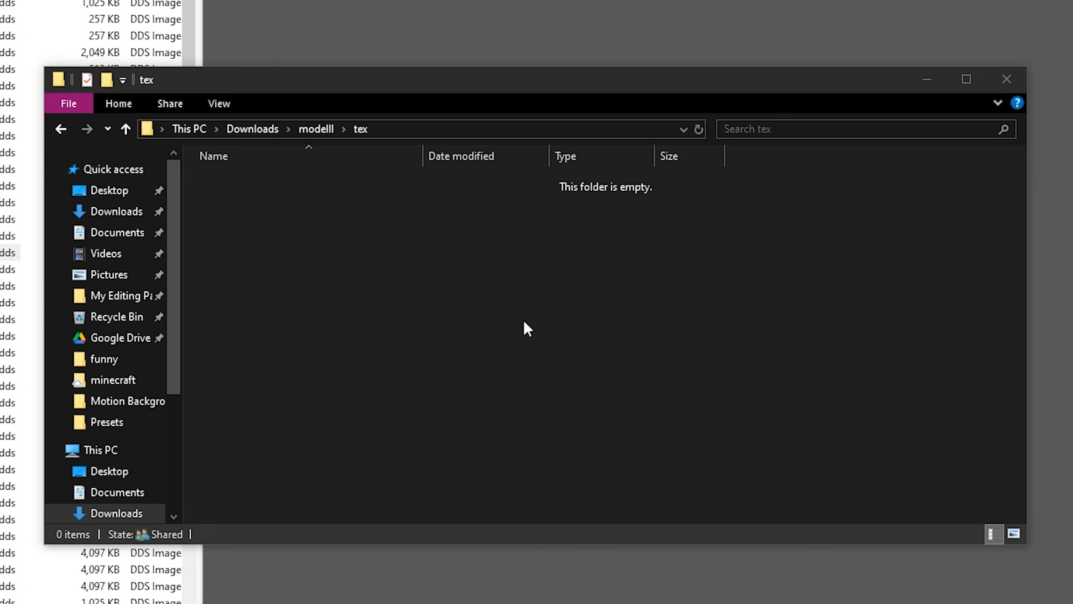
key("ctrl+v")
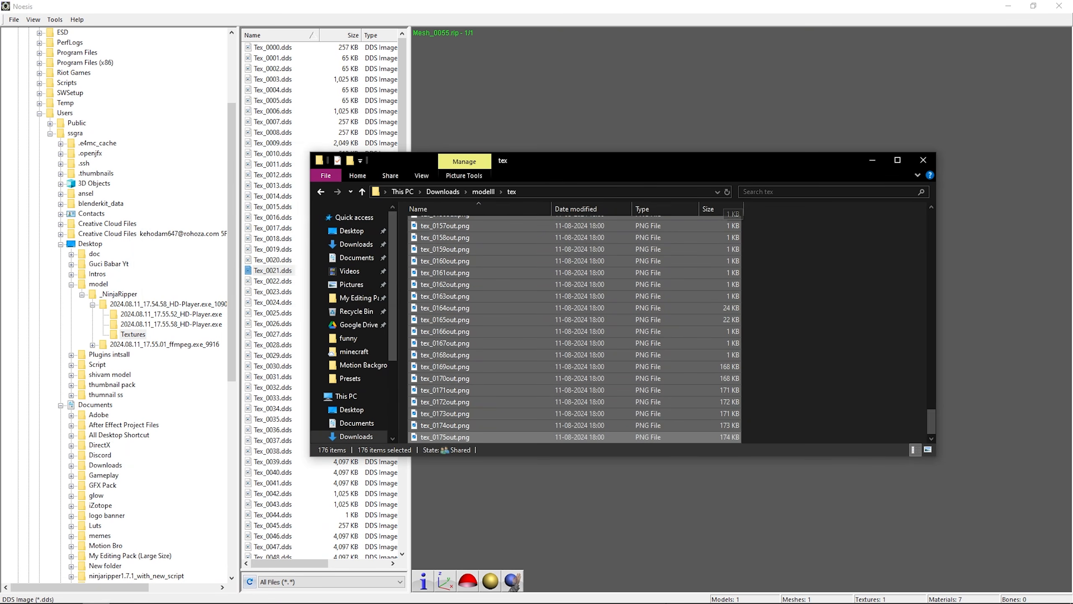
- Return to Noesis, dismiss the batch completion message and close the Batch Process window
mouse_move(435, 596)
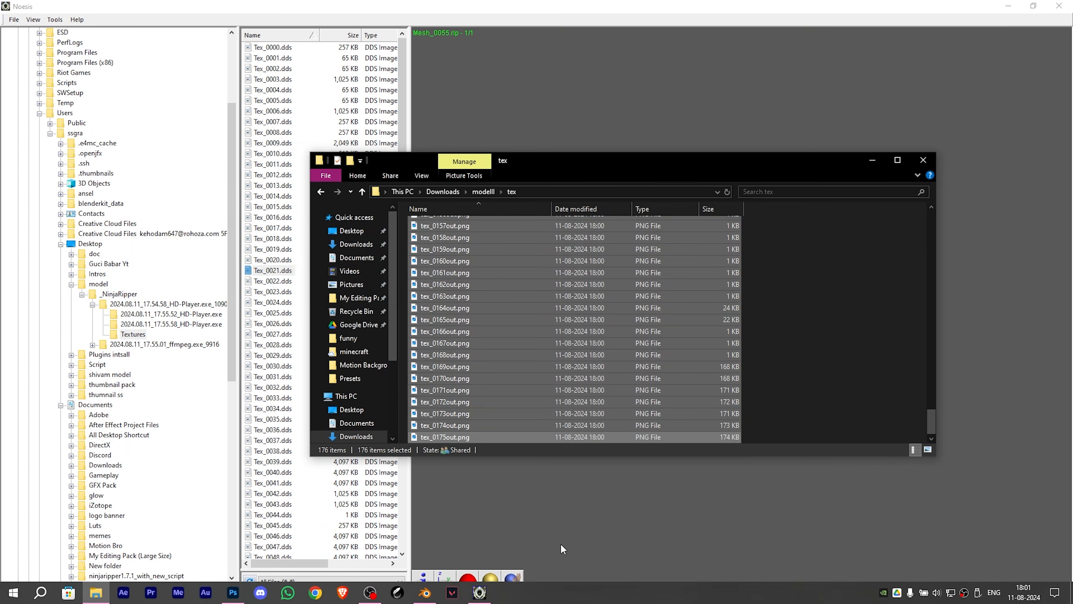
left_click(481, 592)
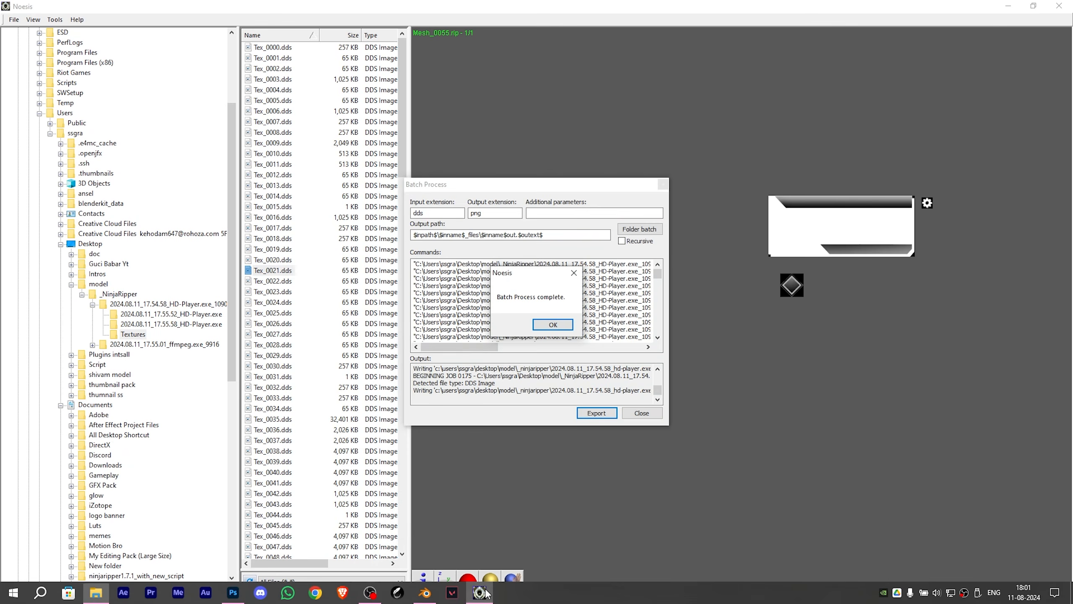
left_click(553, 324)
left_click(662, 185)
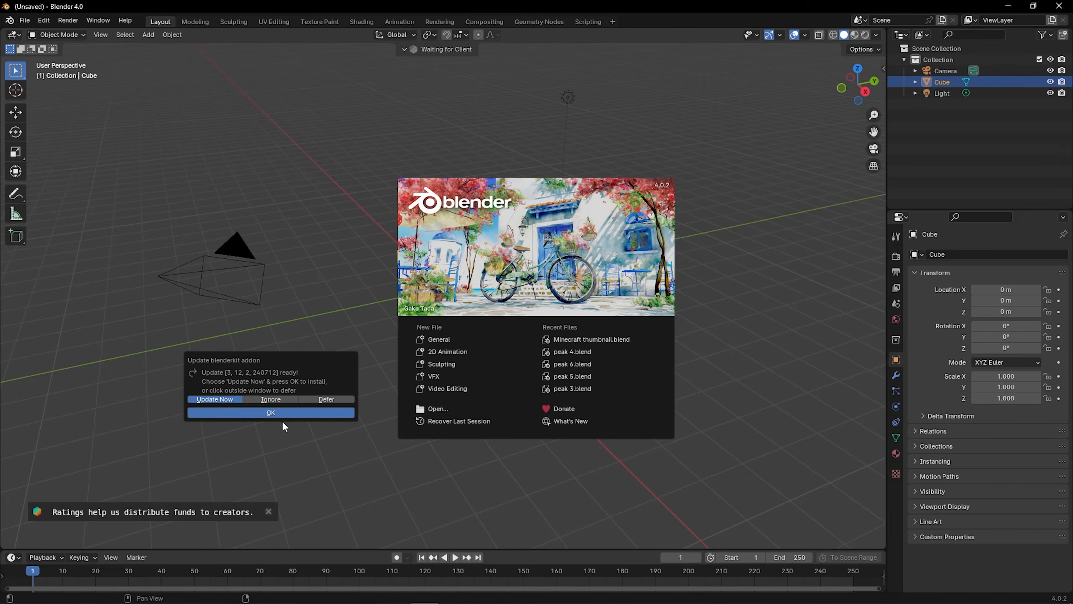
- In Blender, defer the BlenderKit add-on update and delete the default camera, cube and light
left_click(326, 399)
left_click(344, 340)
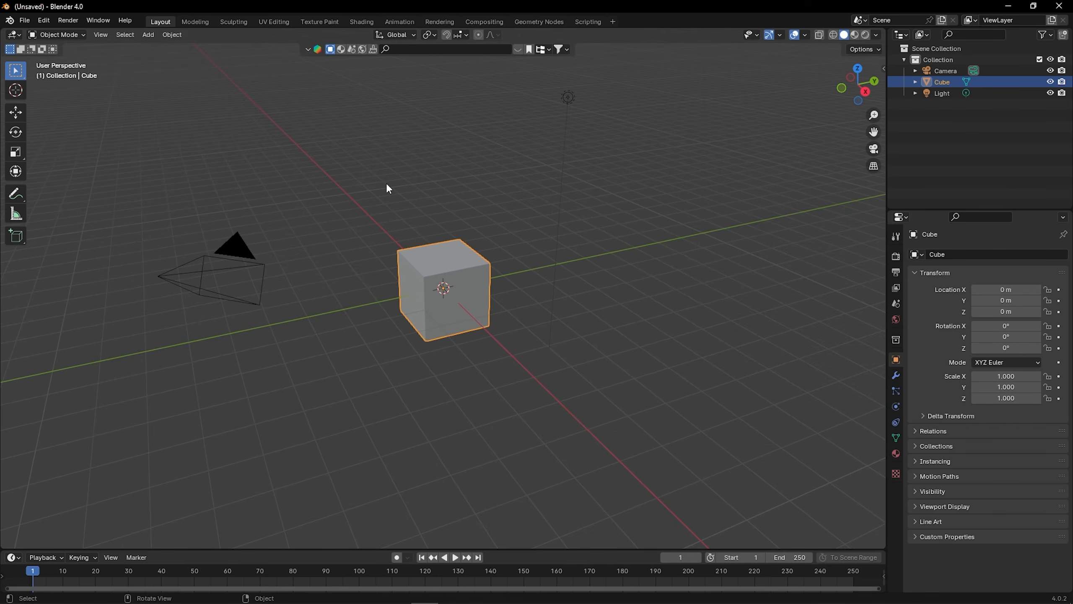
key("alt+a")
key("a")
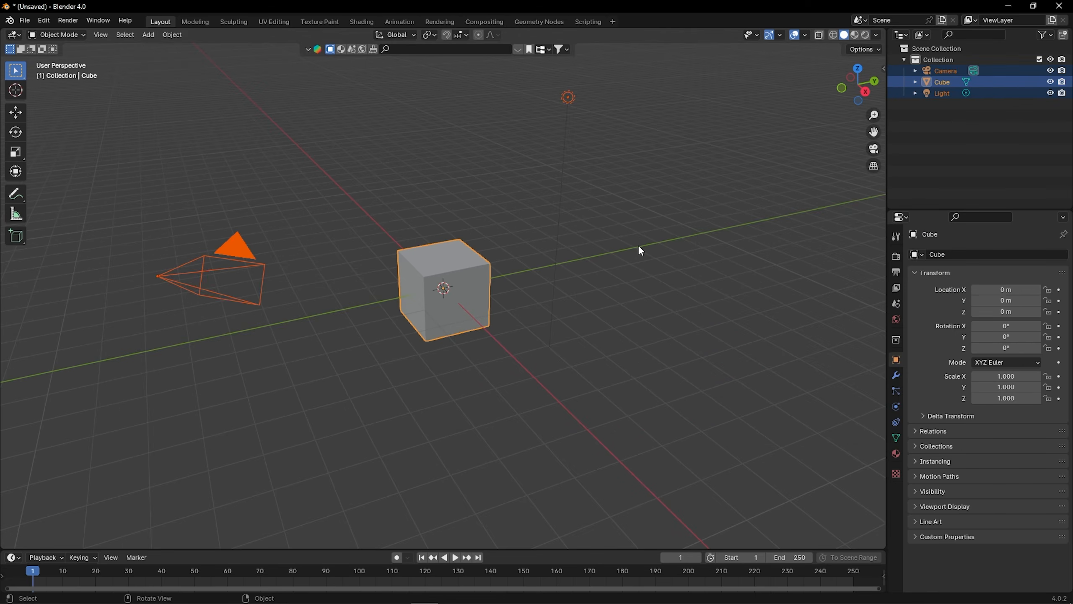
key("Delete")
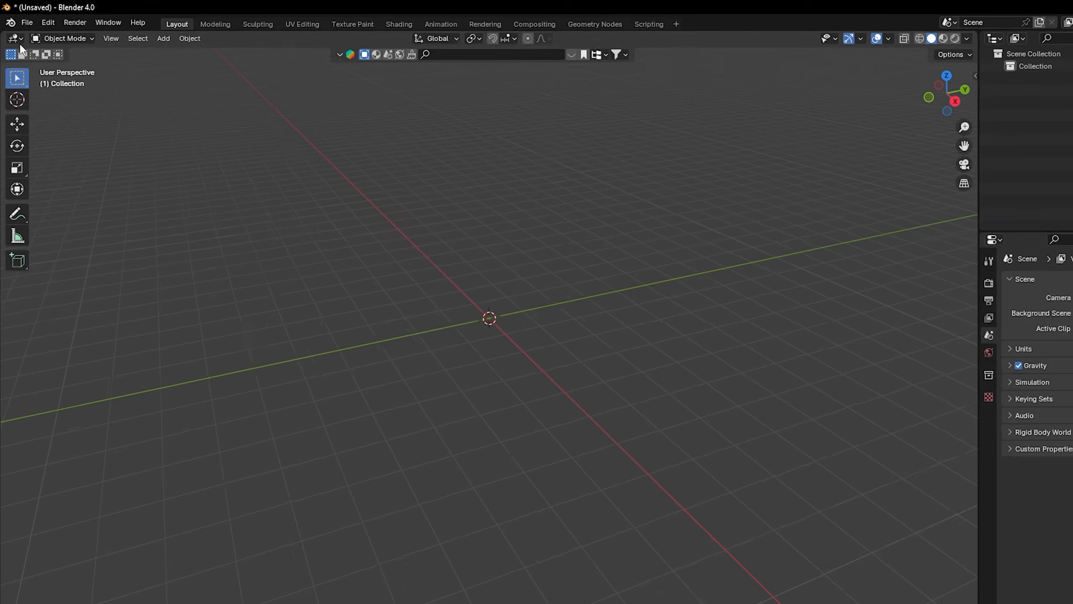
- Import all six FBX files from Downloads\modelll: hair, chappal, body, gogles, tshirt and paint
left_click(24, 21)
mouse_move(185, 427)
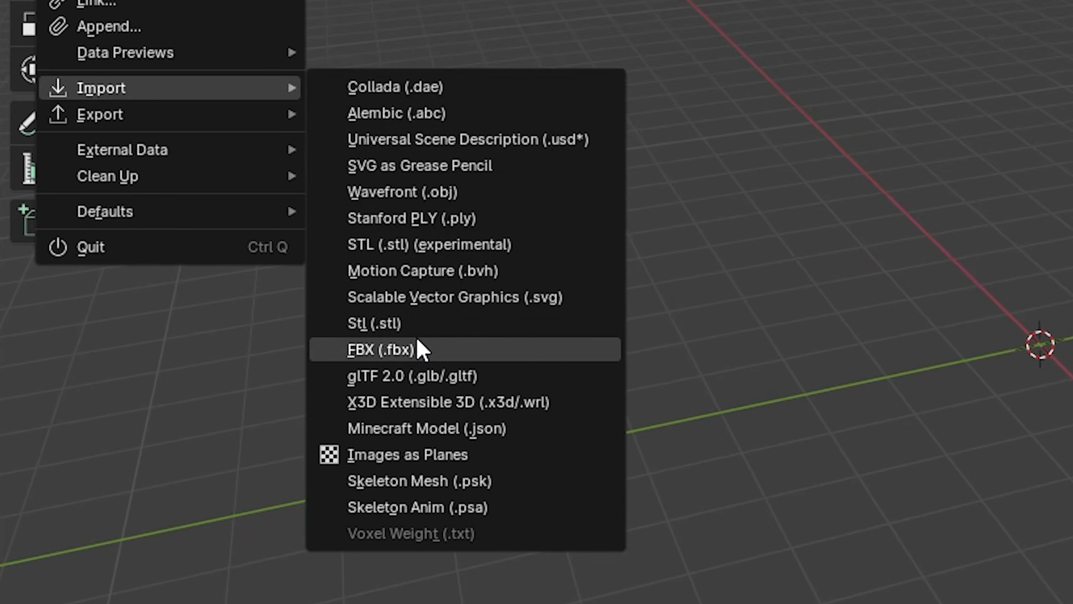
left_click(418, 349)
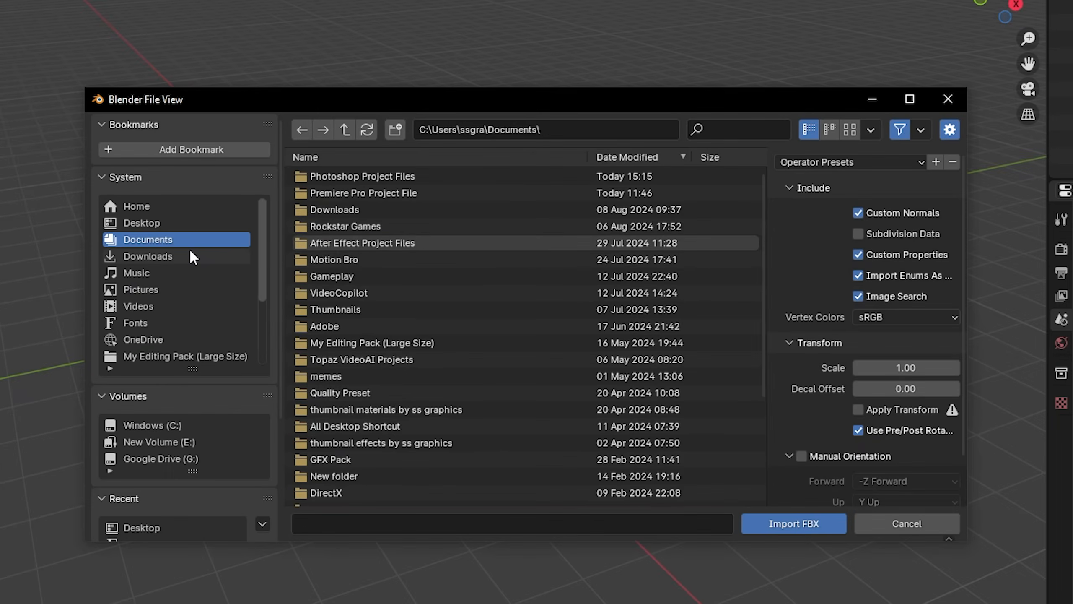
left_click(193, 257)
double_click(400, 178)
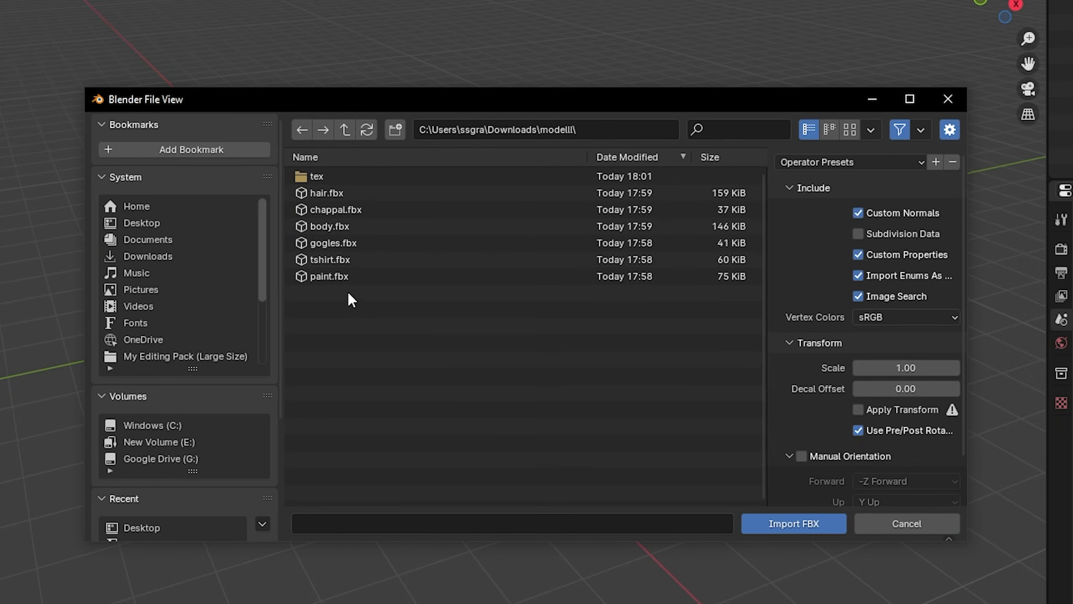
left_click_drag(426, 302, 337, 205)
mouse_move(382, 345)
left_mouse_down()
mouse_move(320, 222)
mouse_move(325, 195)
left_mouse_up()
left_click(804, 524)
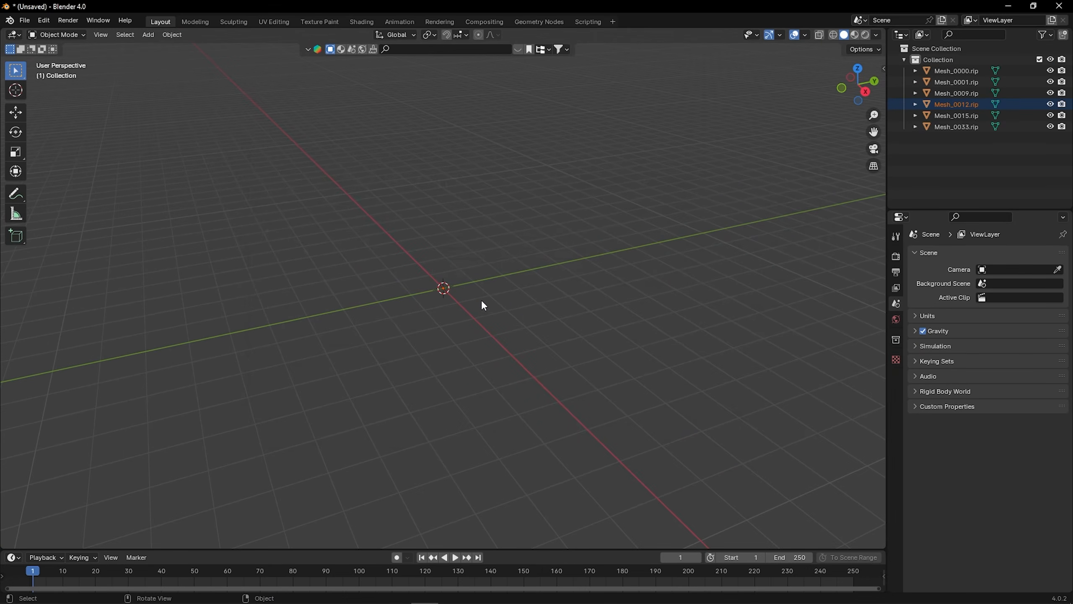
key("s")
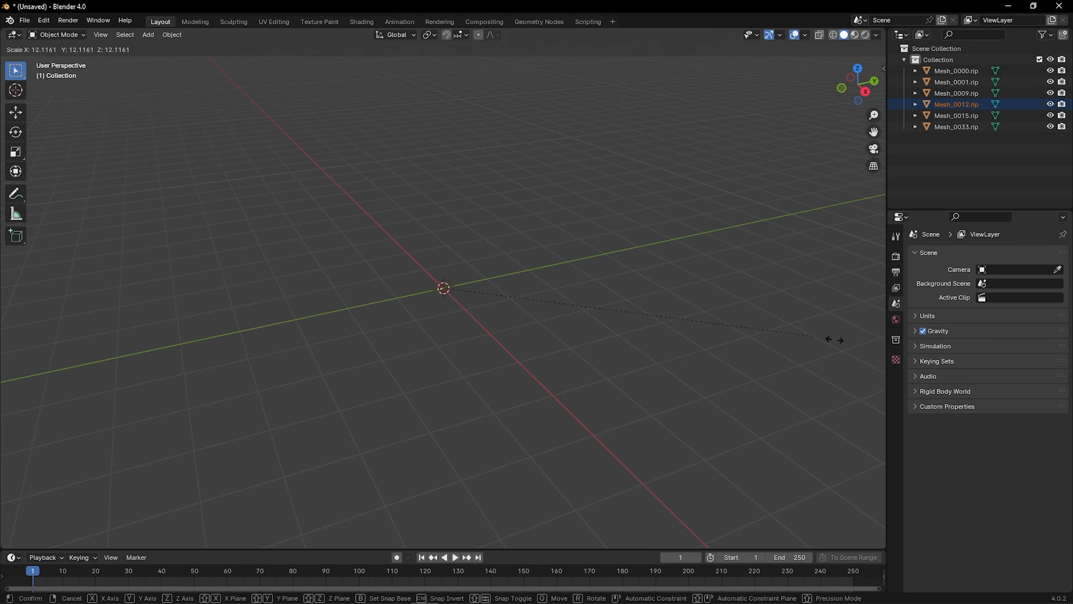
left_click(679, 434)
key("s")
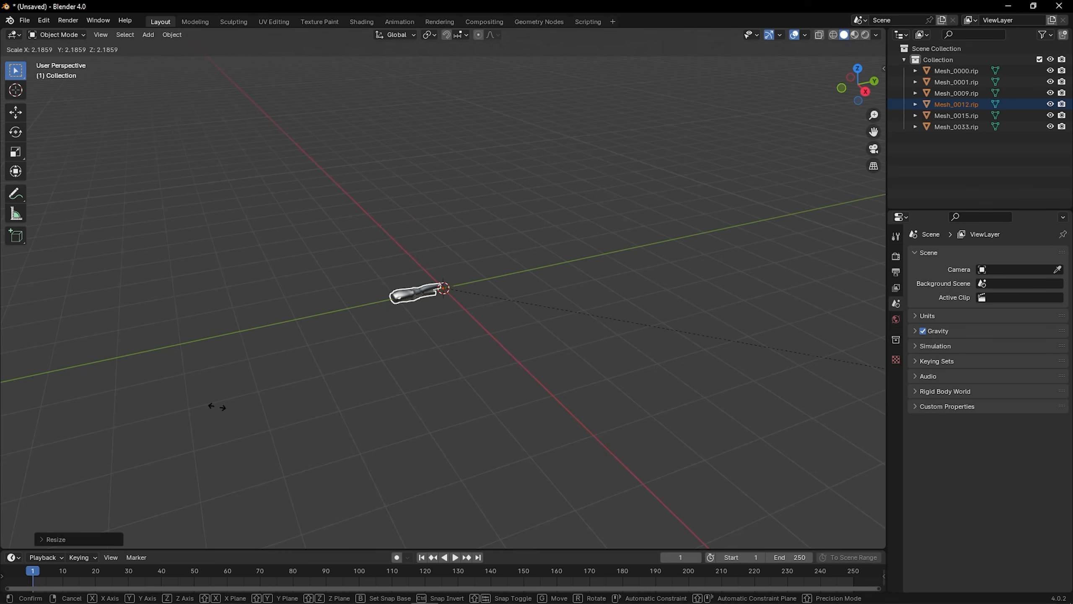
left_click(812, 344)
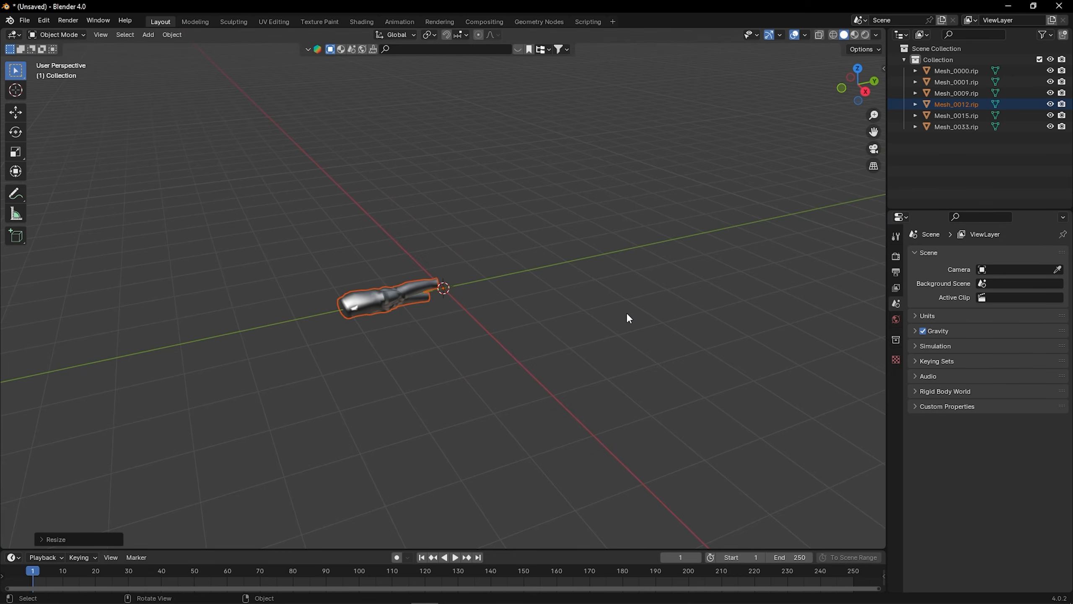
key("ctrl+z")
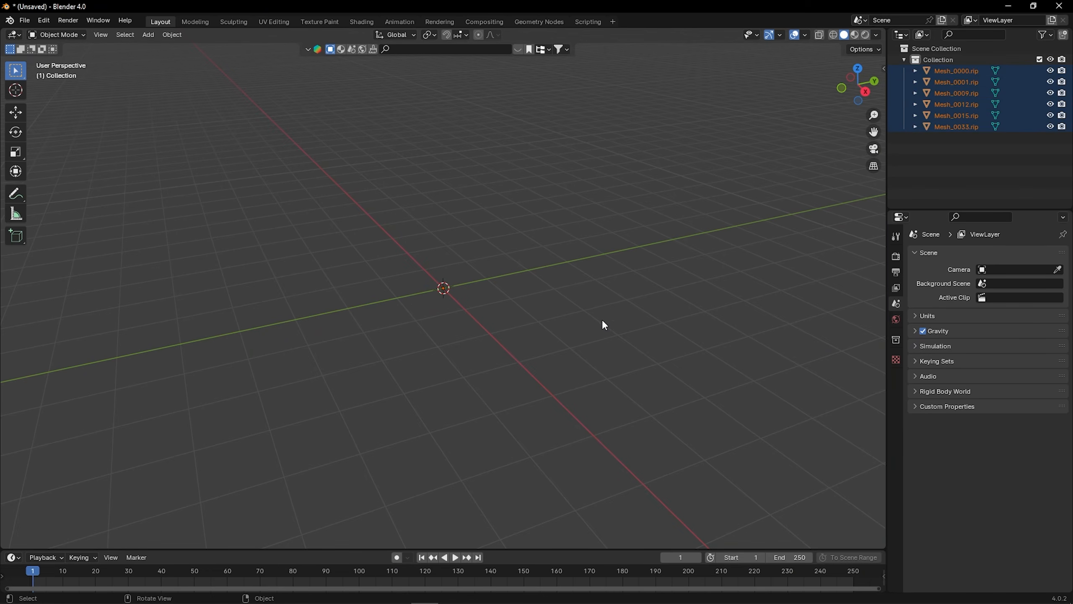
- Select all six imported meshes and scale them up uniformly until the character is large in the viewport
key("s")
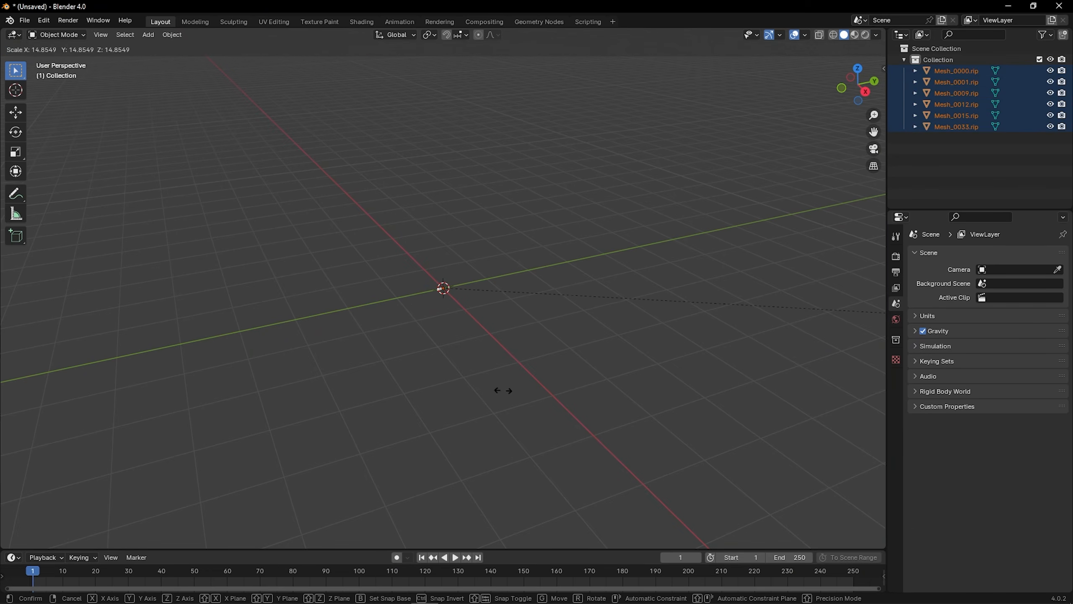
left_click(394, 380)
key("s")
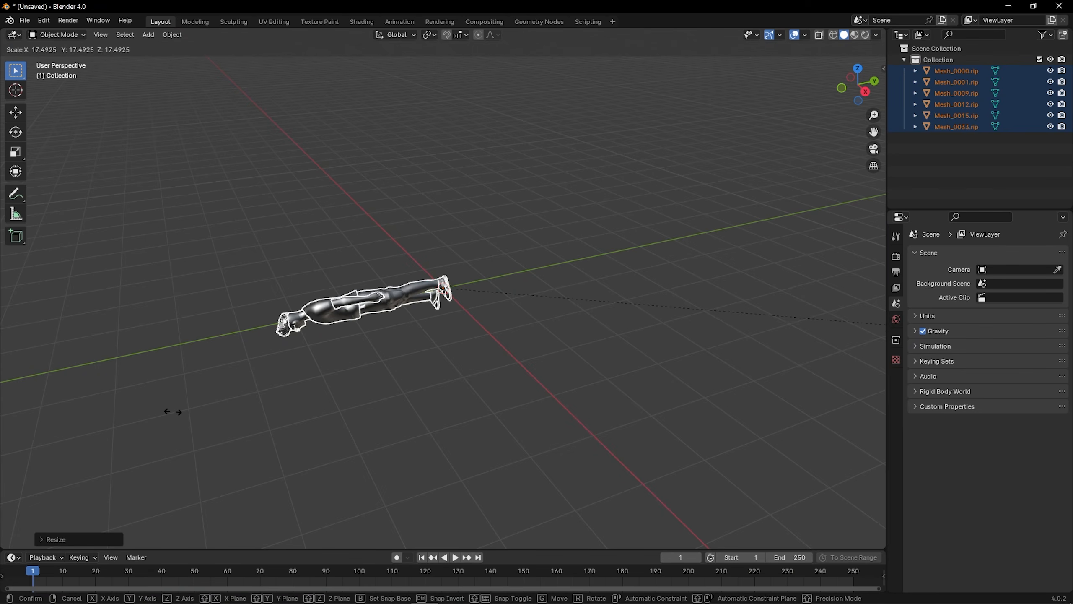
left_click(544, 419)
key("s")
left_click(763, 385)
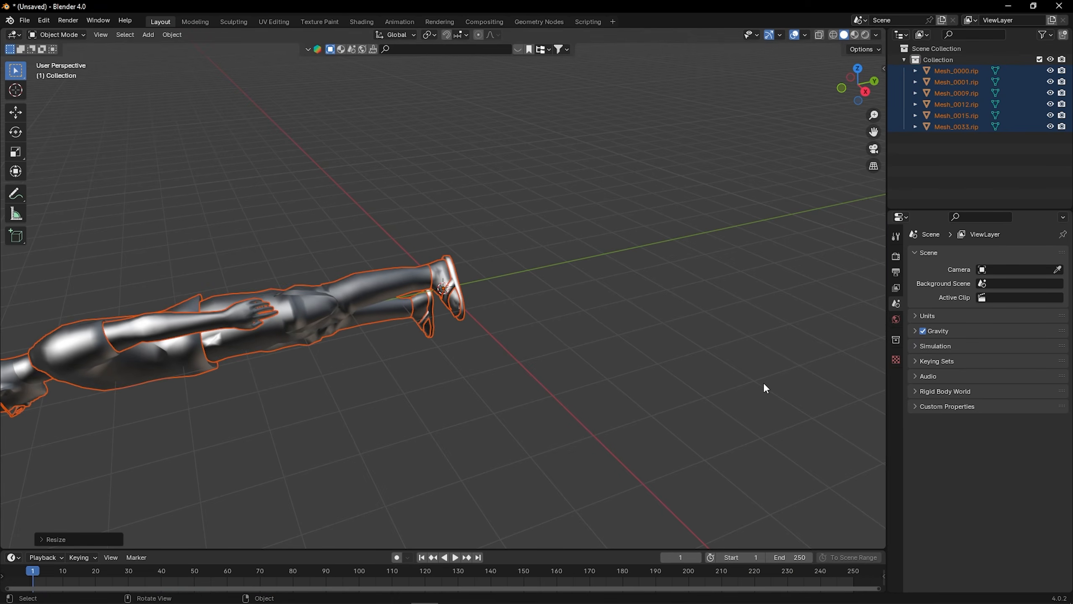
- Rotate all the character meshes -90 degrees about the global X axis so the model stands upright, and deselect them
middle_click_drag(523, 323, 570, 318)
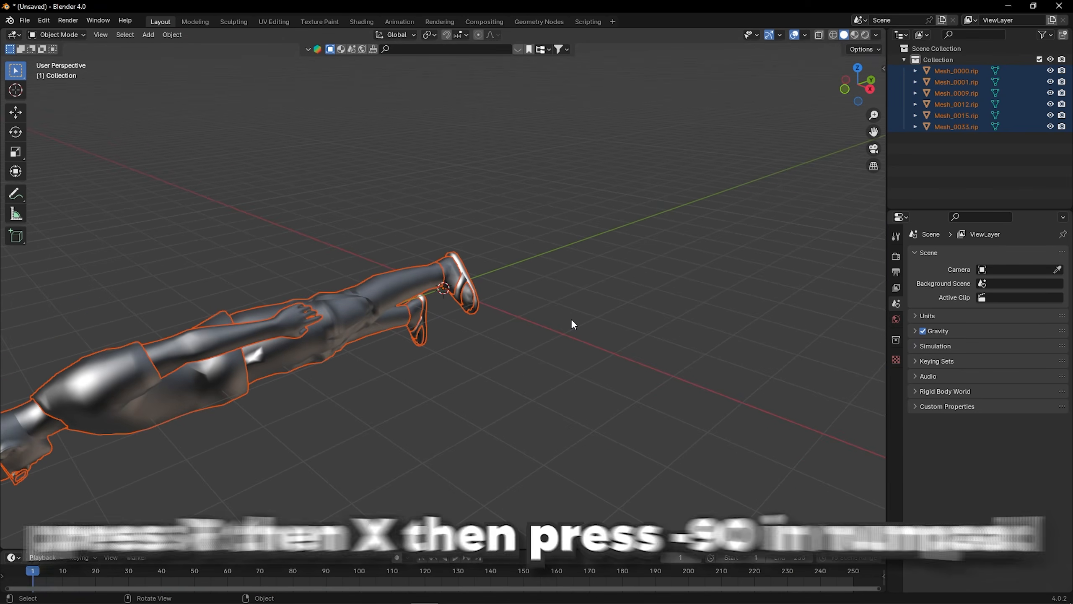
key("r")
type("x")
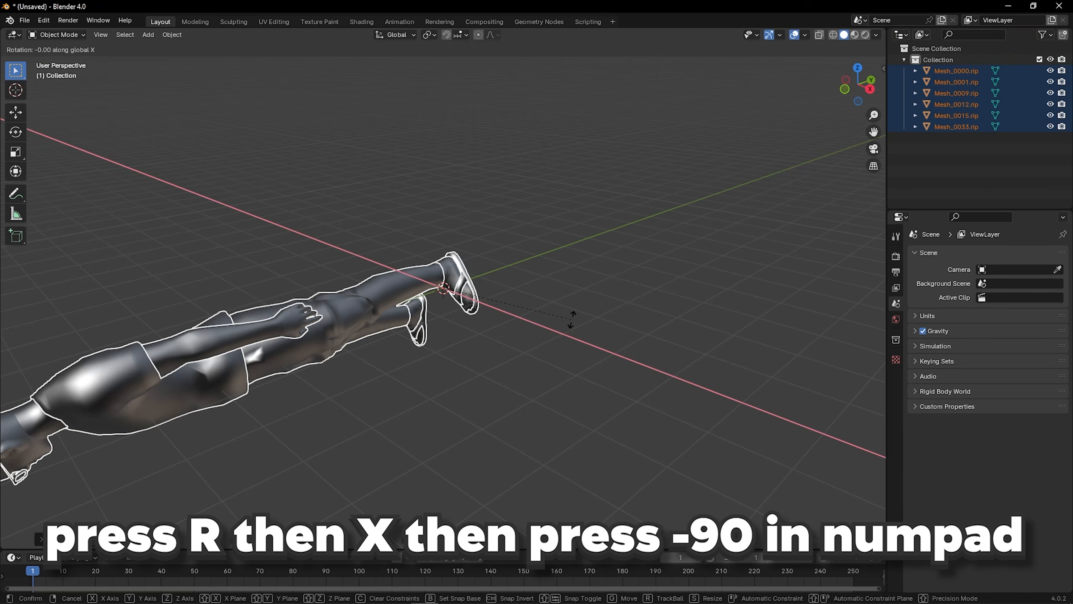
type("90")
type("-")
key("Return")
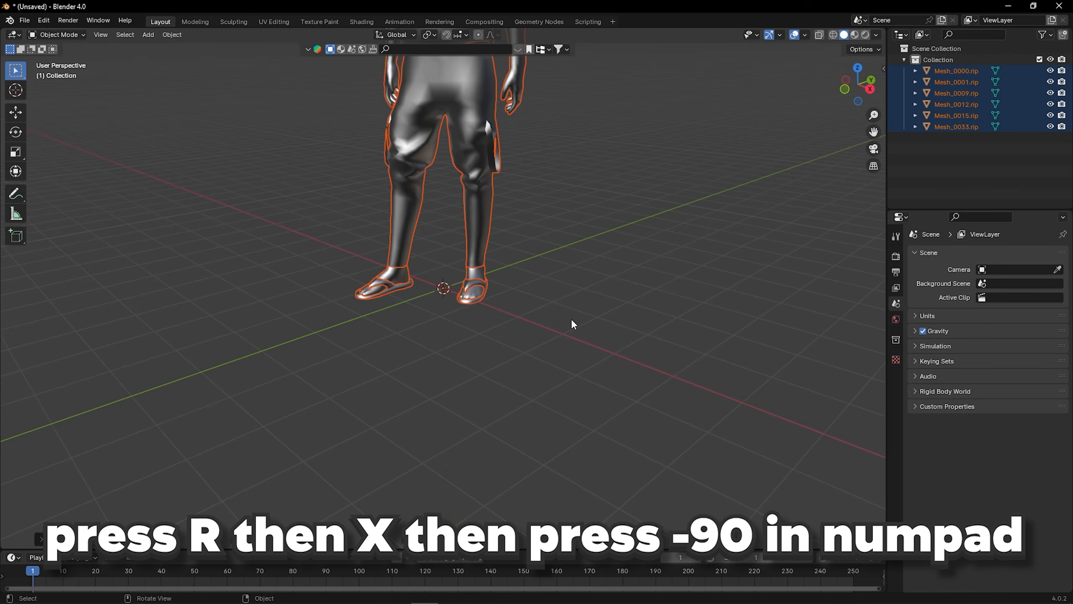
middle_click_drag(532, 313, 534, 394)
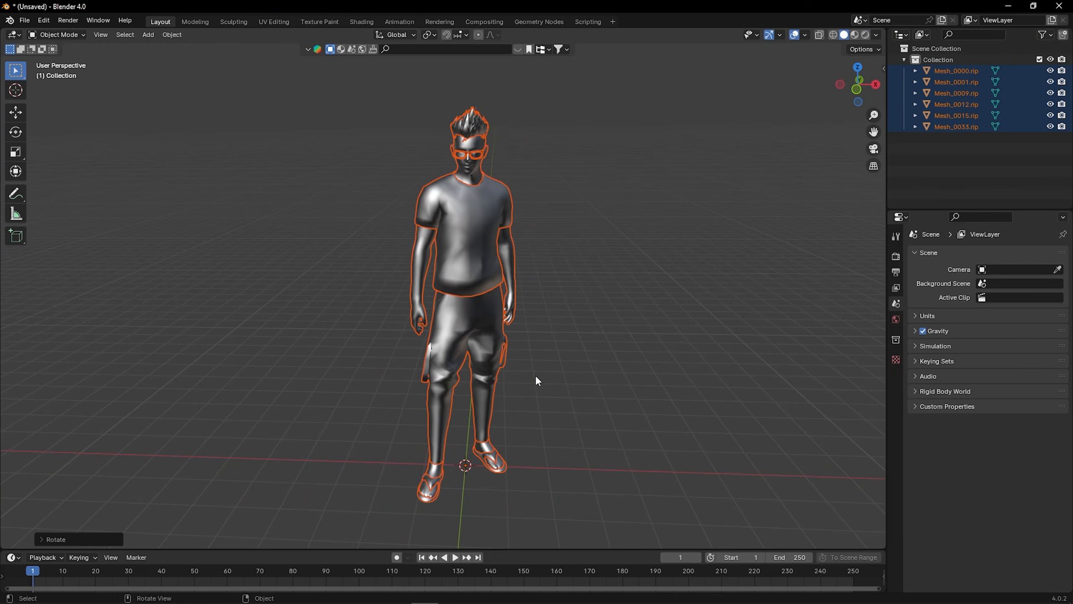
left_click(563, 345)
- Try rotating all the character meshes about the X axis with the Rotate tool, and deselect them
left_click(21, 135)
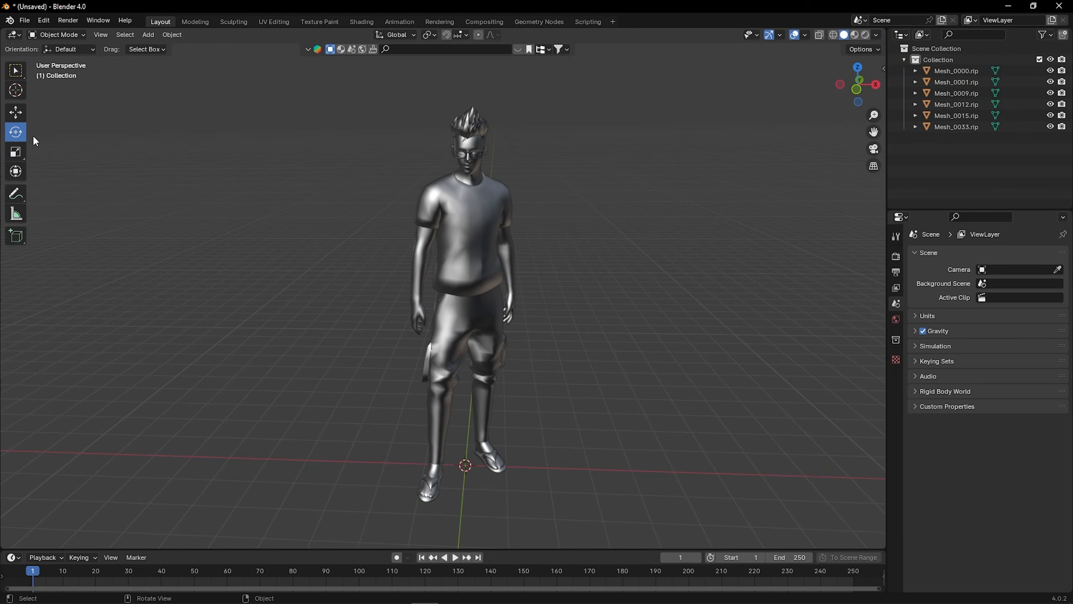
key("a")
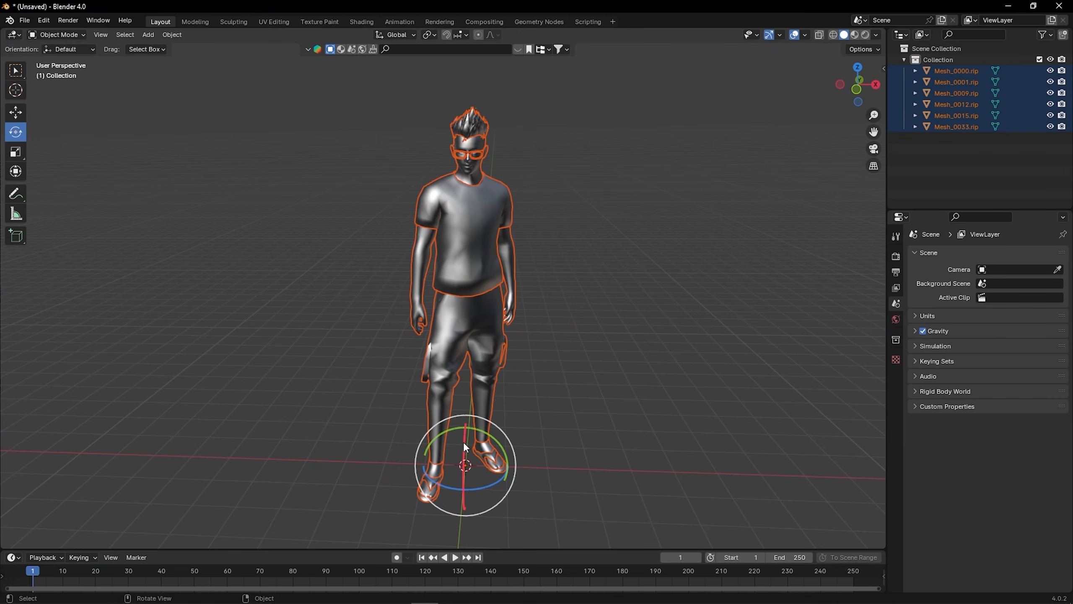
left_click_drag(466, 424, 482, 425)
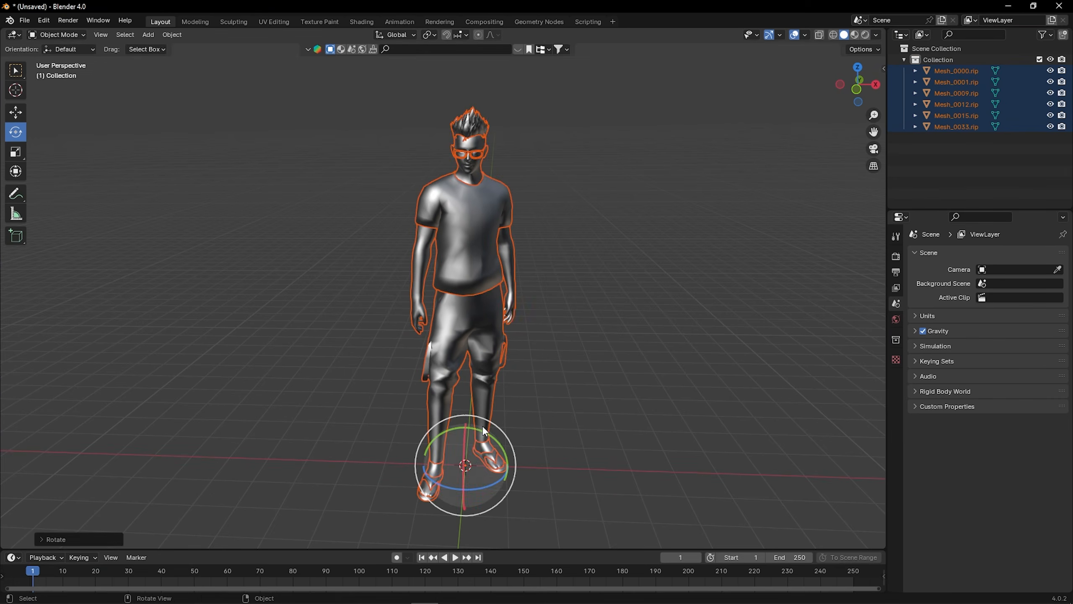
left_click(571, 306)
- Select the T-shirt mesh and switch to the Shading workspace to show its material nodes
middle_click_drag(571, 300, 490, 376)
scroll(530, 266, "up", 2)
middle_click_drag(478, 327, 454, 370)
scroll(541, 305, "up", 3)
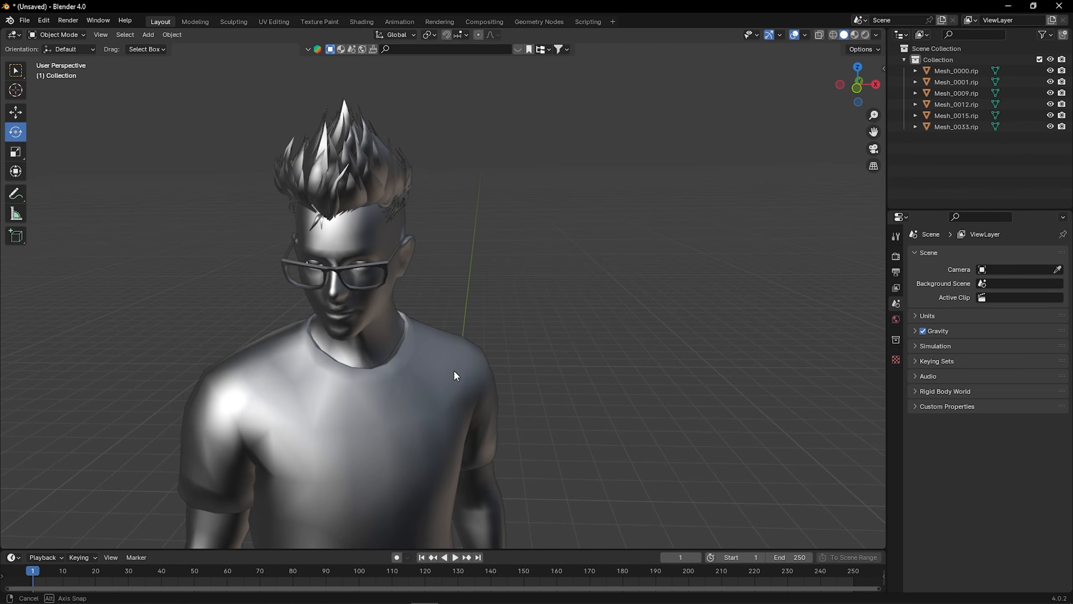
left_click(393, 356)
scroll(404, 385, "down", 3)
scroll(472, 389, "up", 1)
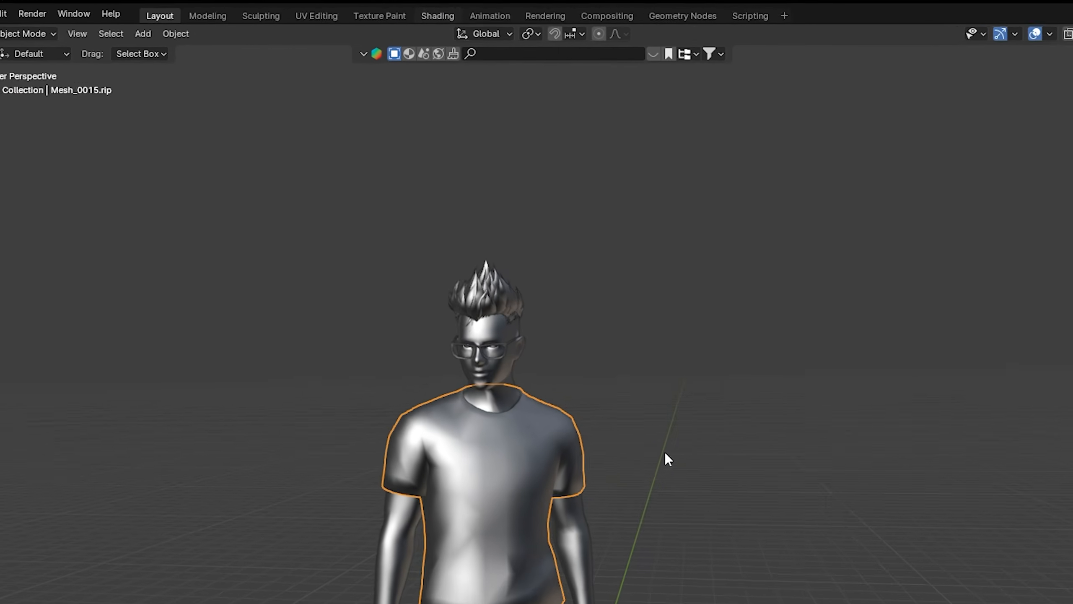
left_click(490, 11)
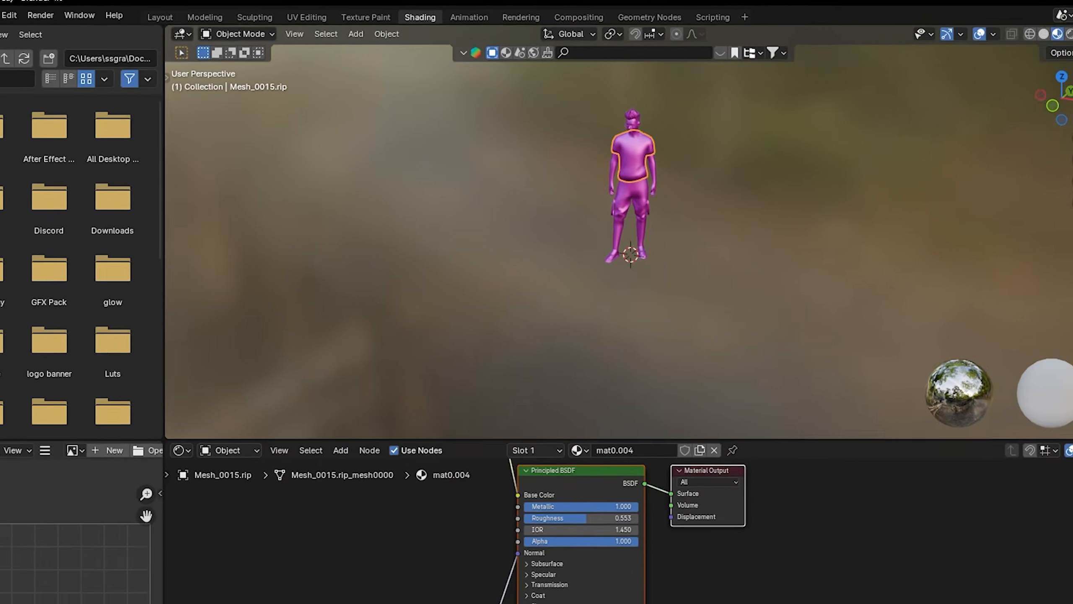
- Set Metallic to 0 and IOR to 1 on the T-shirt material's Principled BSDF node
middle_click_drag(614, 480, 633, 570)
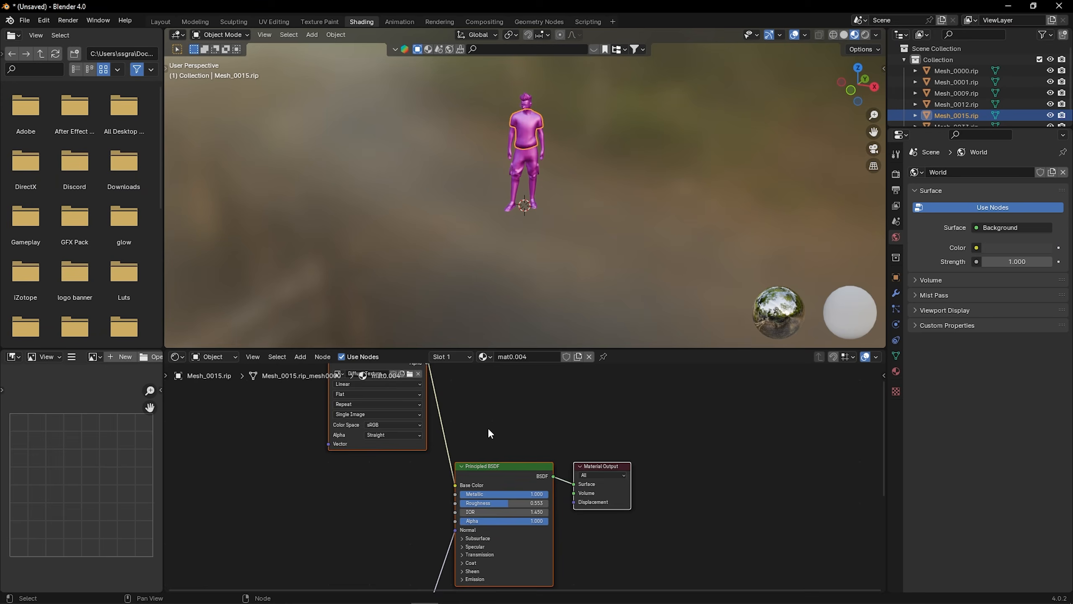
scroll(487, 418, "down", 2)
middle_click_drag(481, 401, 521, 442)
scroll(624, 478, "up", 4)
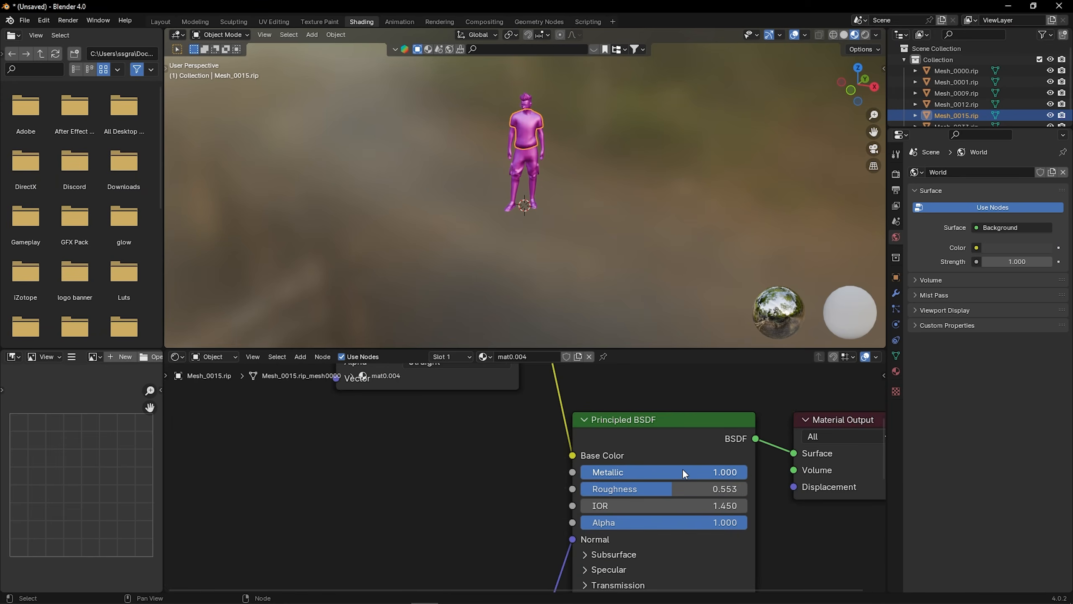
left_click_drag(718, 472, 592, 472)
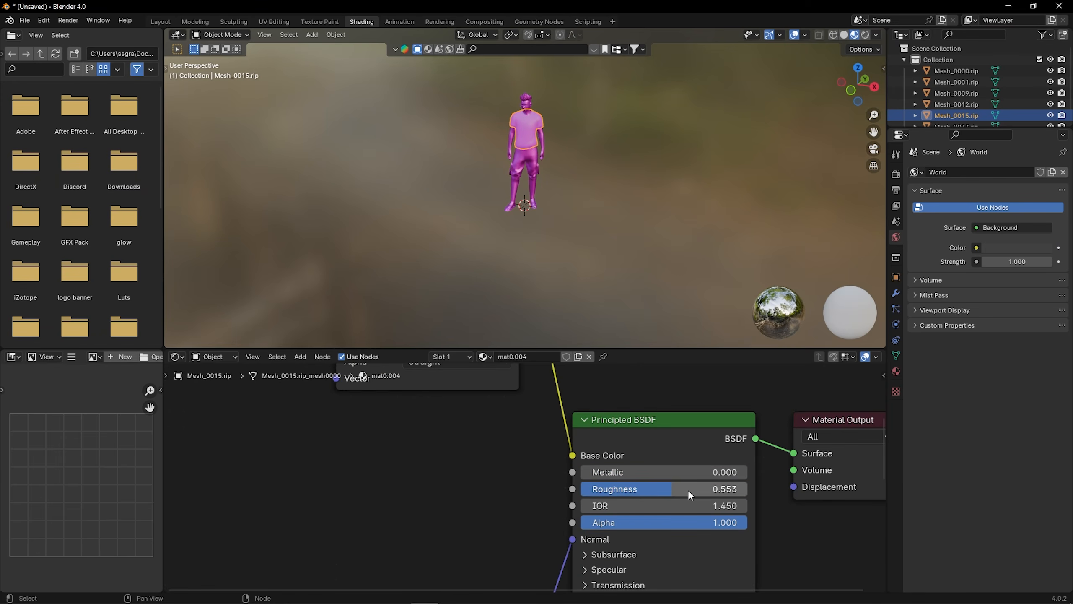
left_click(699, 506)
type("1")
key("Return")
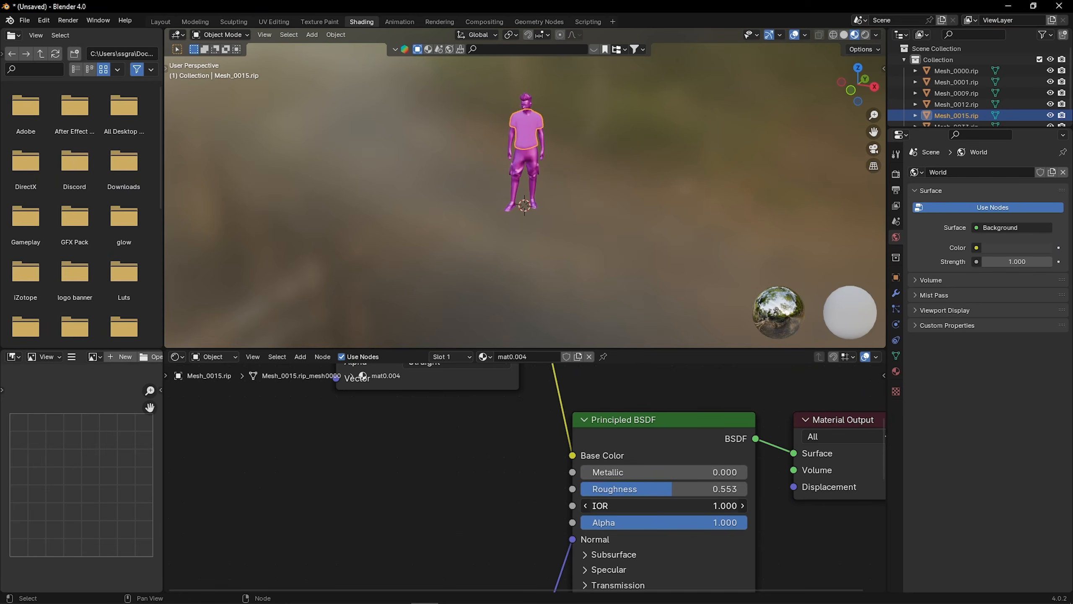
- Delete the diffuse image texture node from the T-shirt material
middle_click_drag(342, 402, 374, 495)
middle_click_drag(352, 452, 421, 483)
scroll(389, 441, "down", 3)
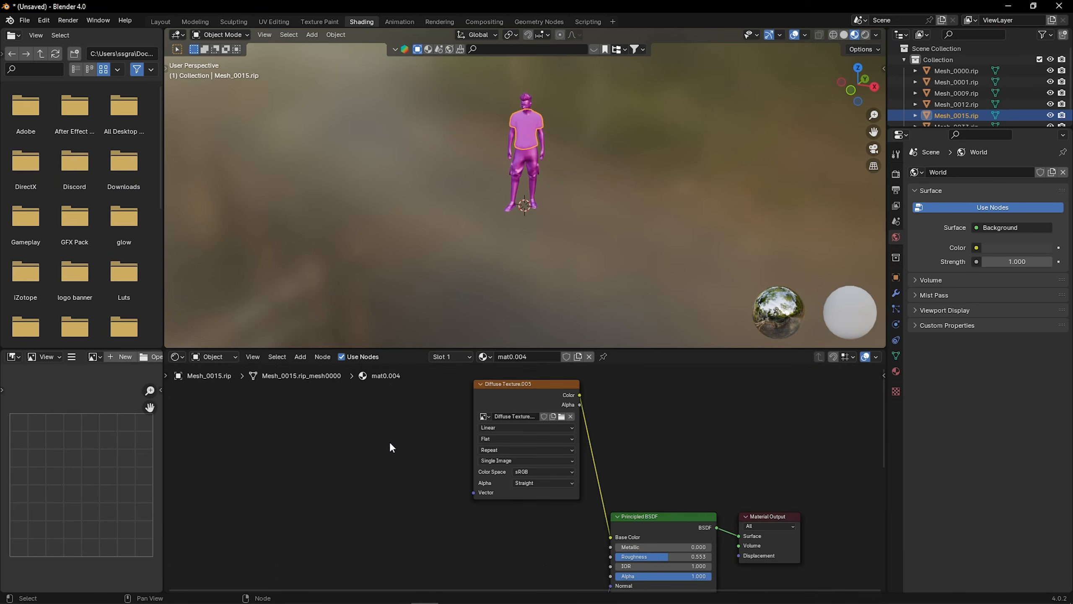
middle_click_drag(444, 397, 435, 430)
left_click(492, 431)
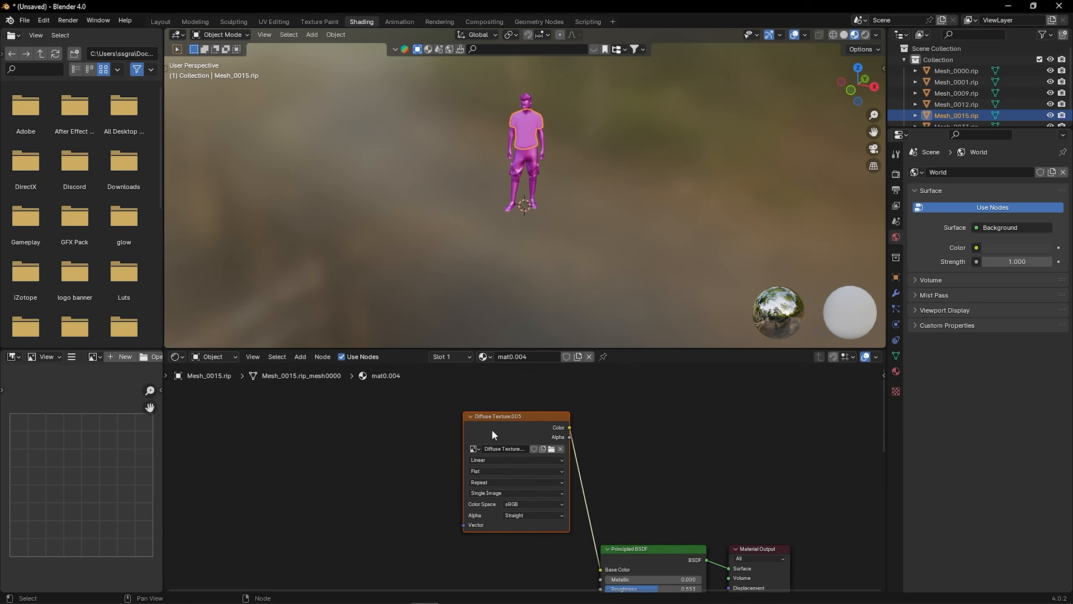
key("Delete")
middle_click_drag(495, 503, 507, 472)
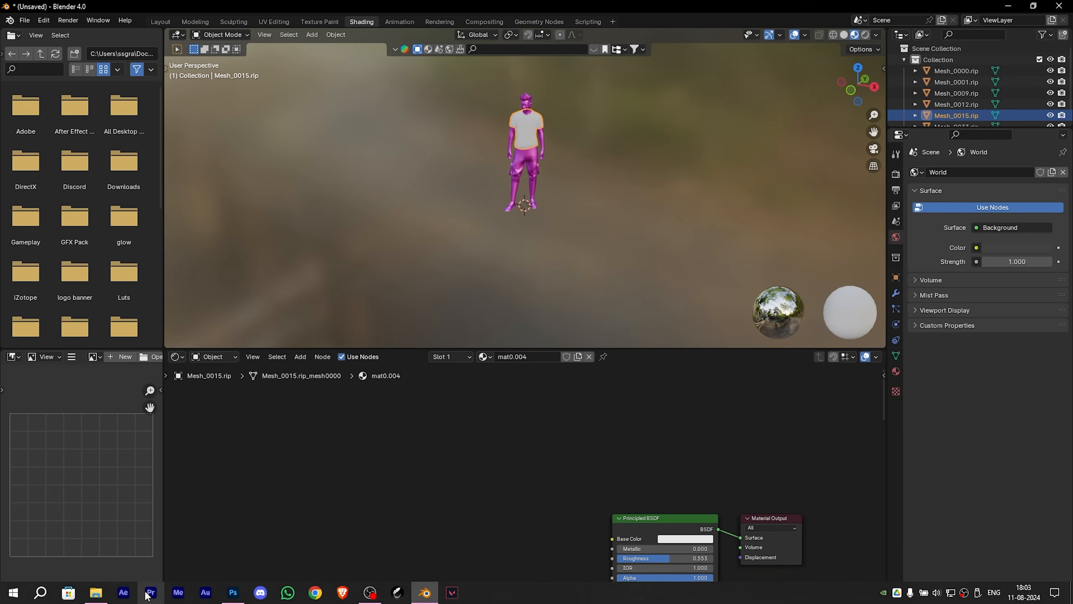
- Bring the tex folder from Downloads\modelll into Blender's file browser and minimize the File Explorer window
left_click(96, 592)
left_click(362, 192)
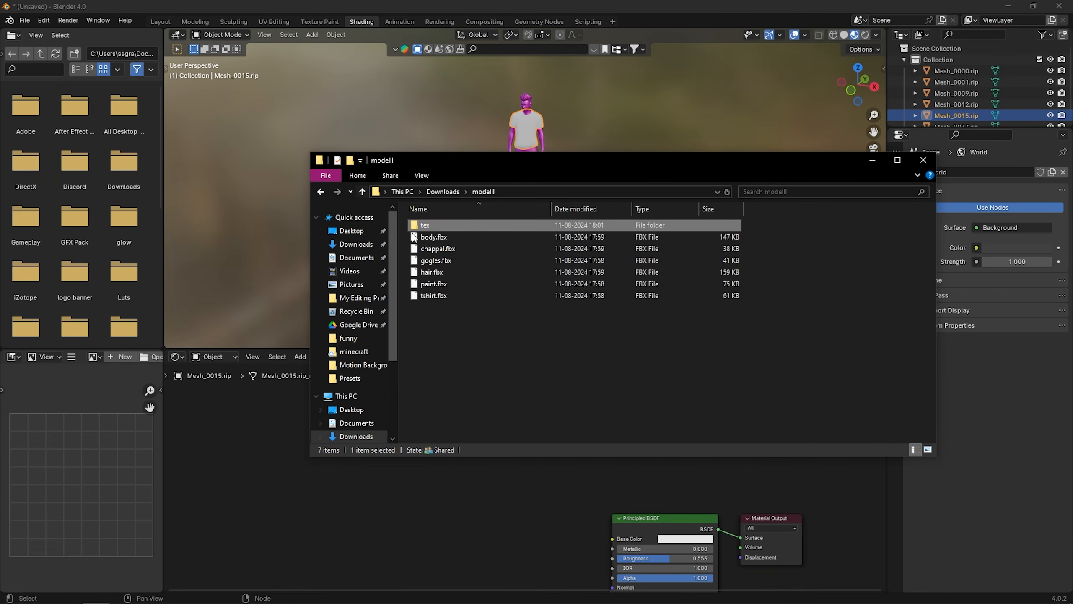
left_click_drag(161, 203, 154, 207)
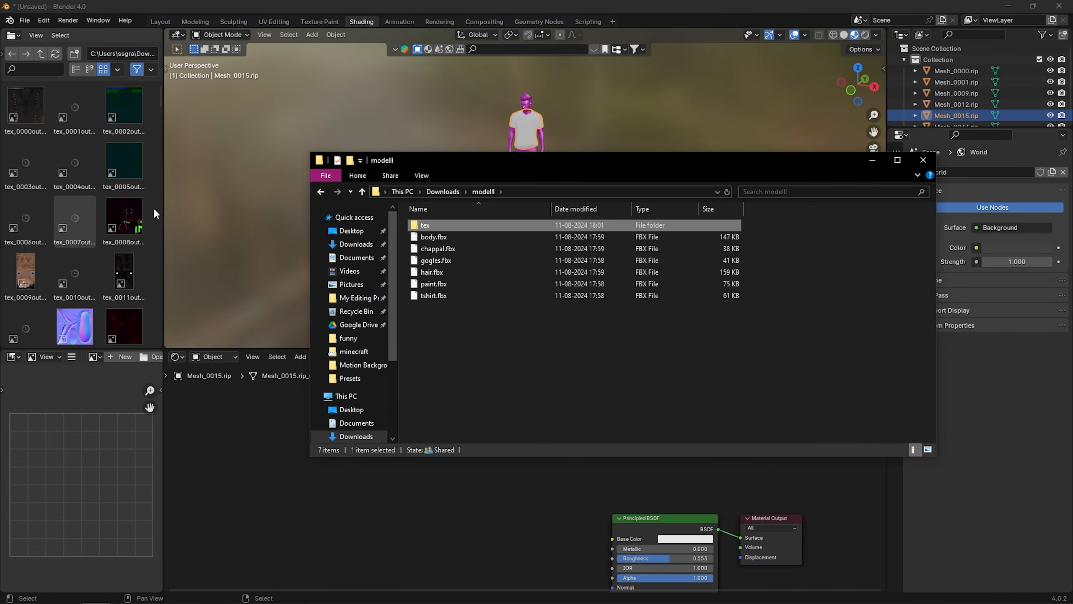
left_click(872, 160)
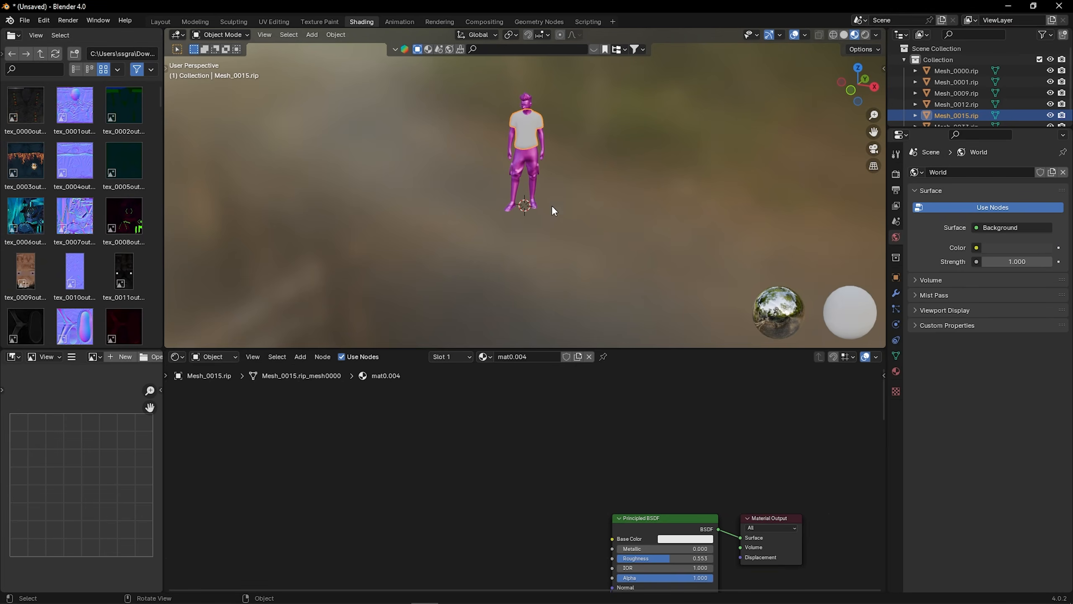
- Add tex_0003out.png to the T-shirt material and connect its Color output to the Principled BSDF Base Color
scroll(558, 160, "up", 6)
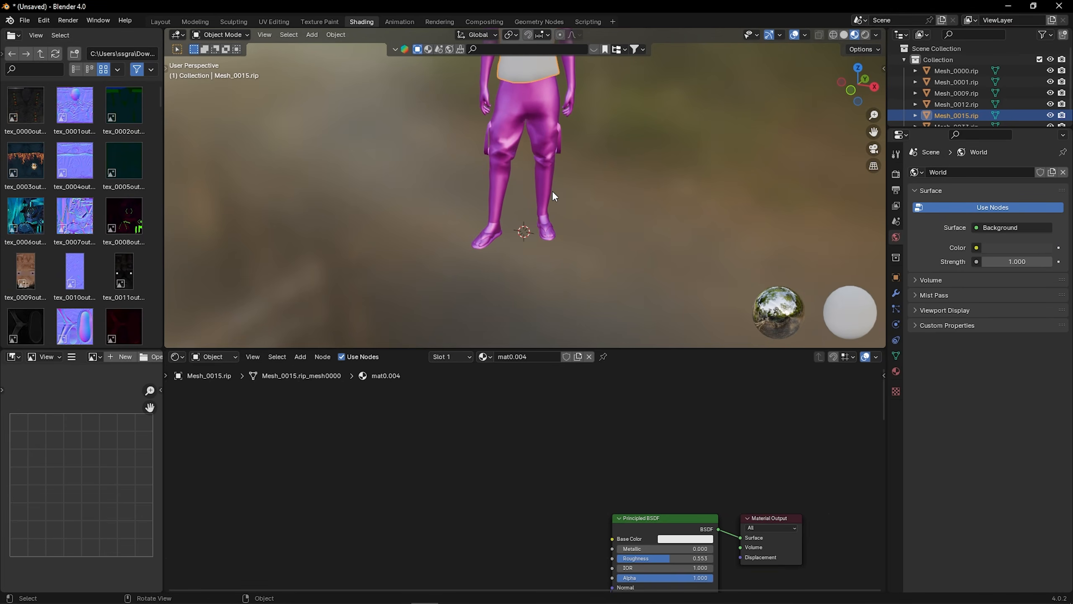
middle_click_drag(564, 127, 547, 227, "shift")
scroll(530, 169, "up", 1)
middle_click_drag(523, 133, 516, 180, "shift")
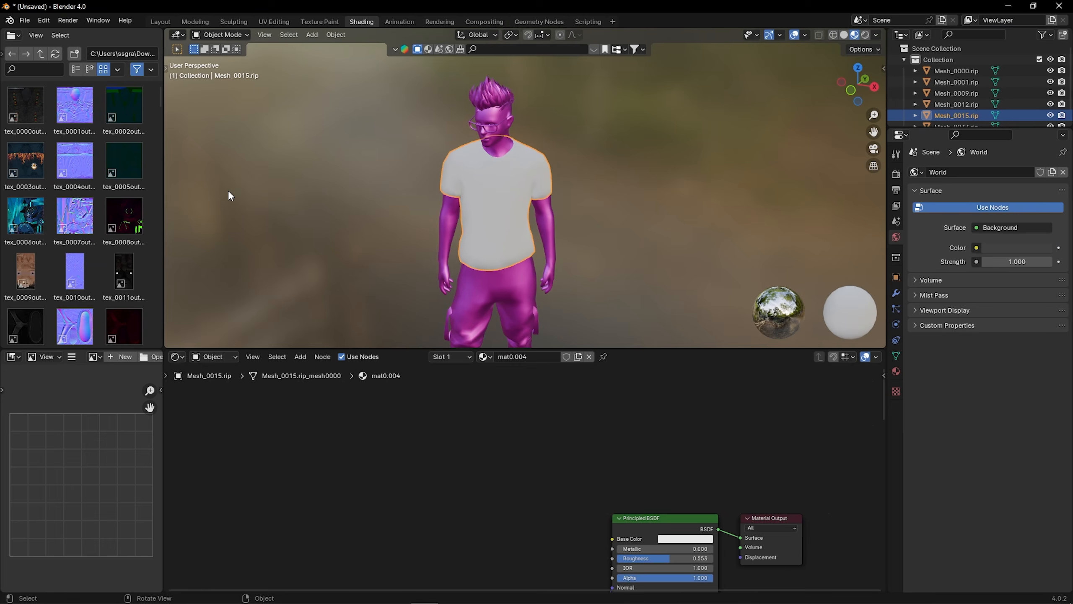
left_click_drag(25, 163, 356, 442)
scroll(520, 480, "up", 1)
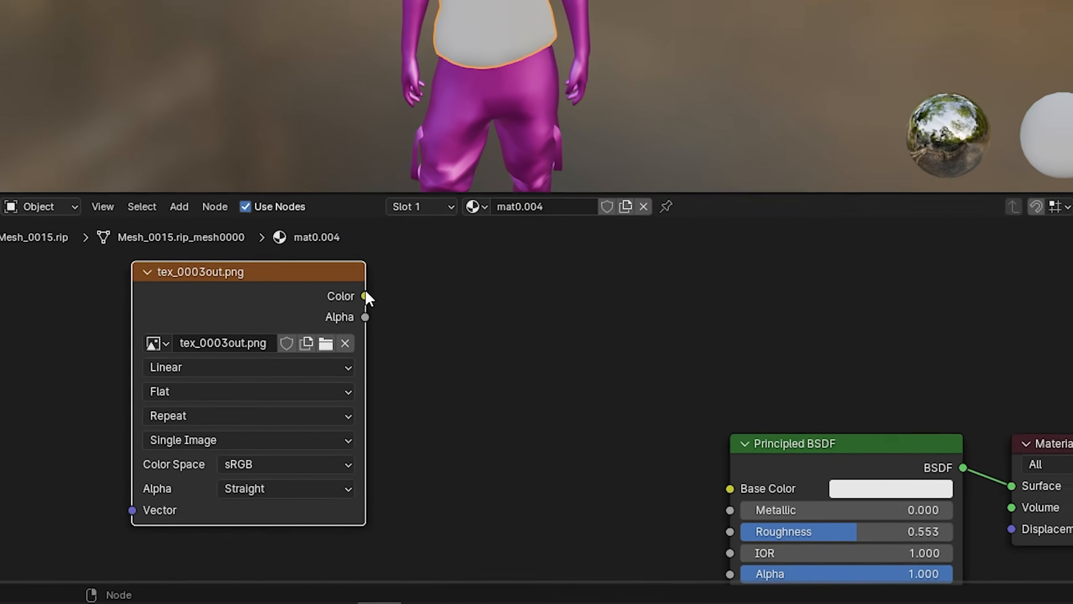
left_click_drag(425, 444, 635, 555)
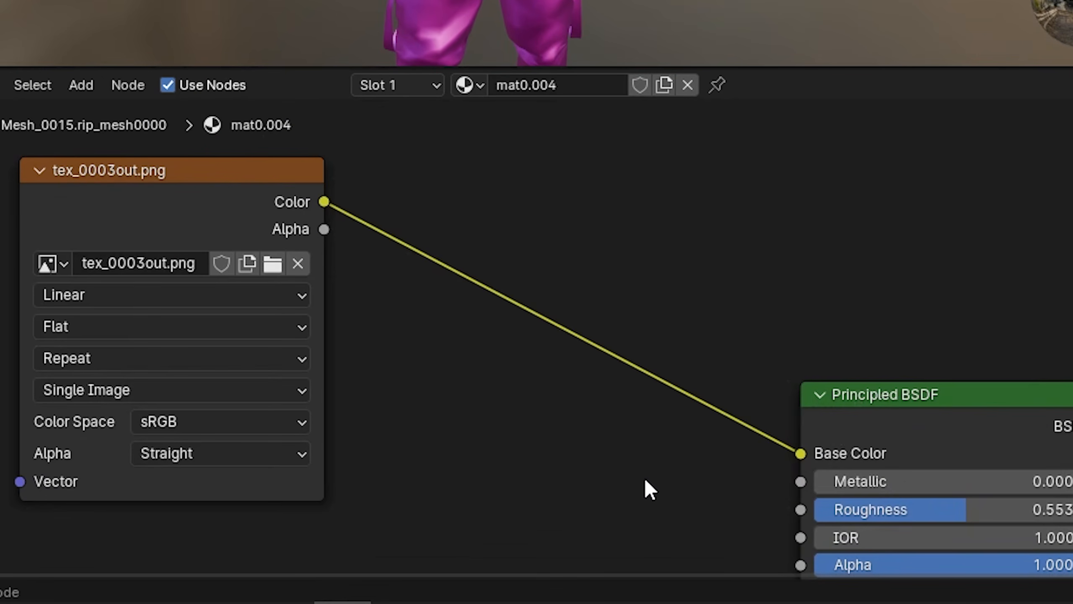
- Add tex_0004out.png to the T-shirt material and connect its Color output to the Normal/Map node's Color input
middle_click_drag(565, 472, 617, 336)
middle_click_drag(424, 283, 437, 369)
middle_click_drag(587, 373, 598, 344)
scroll(603, 400, "up", 1)
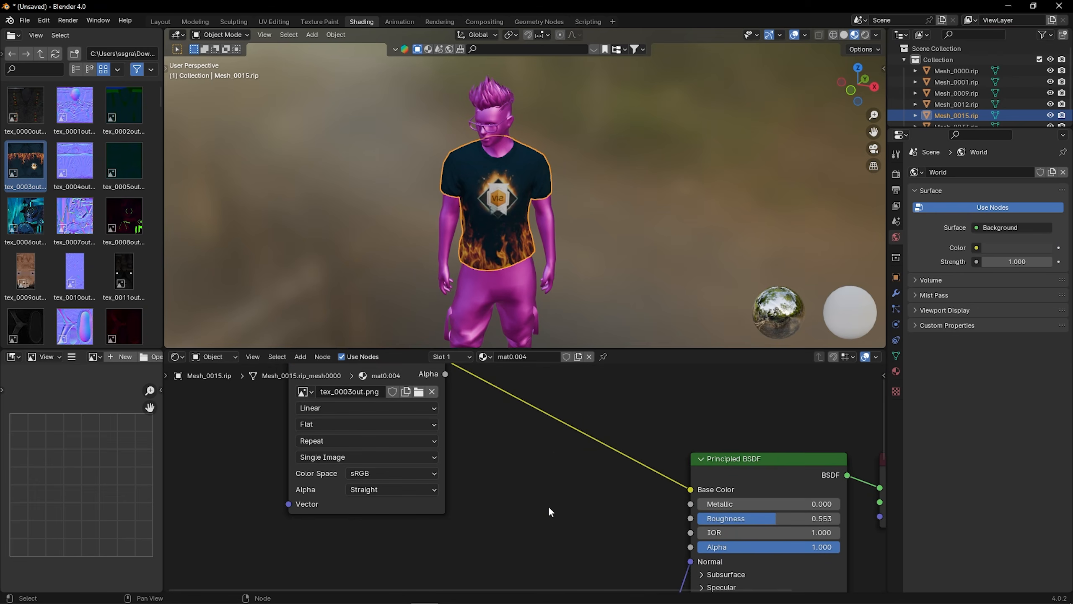
middle_click_drag(526, 511, 530, 438)
scroll(526, 469, "down", 5)
middle_click_drag(504, 487, 541, 380)
left_click(84, 163)
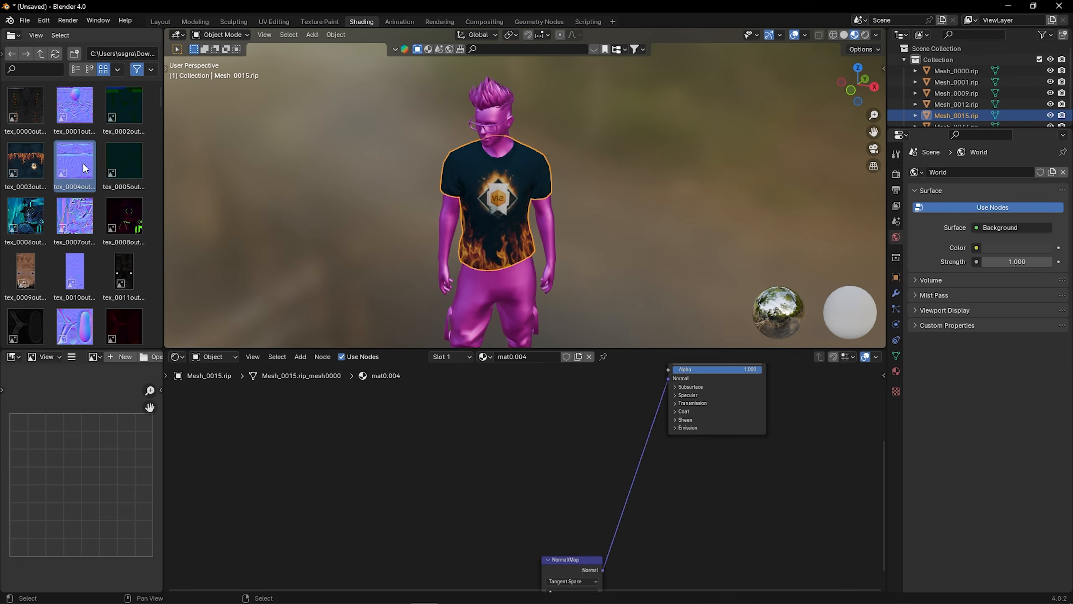
left_click_drag(84, 168, 318, 485)
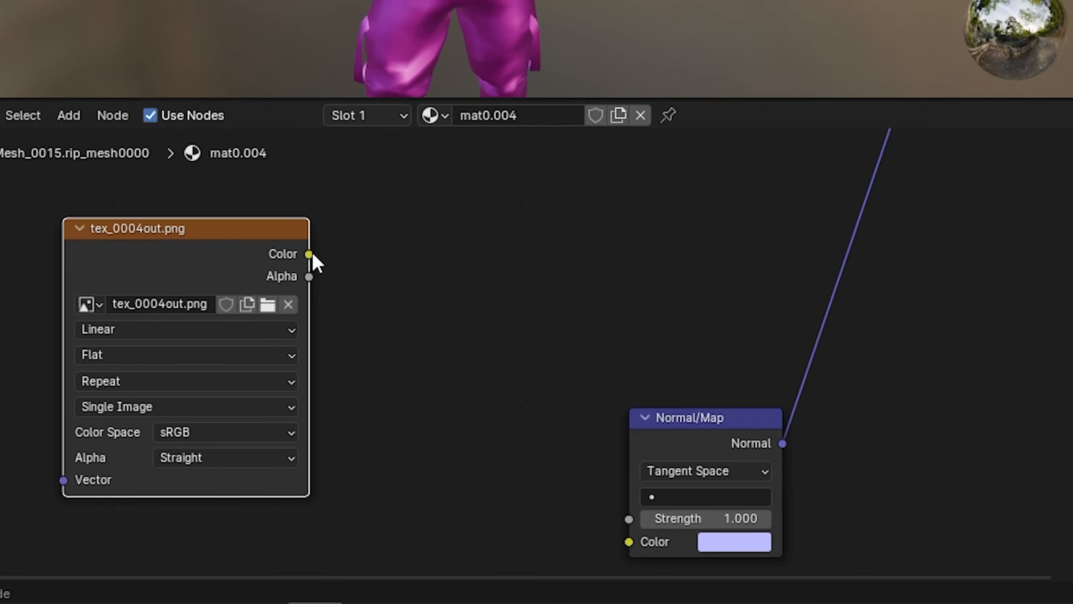
left_click_drag(310, 254, 629, 515)
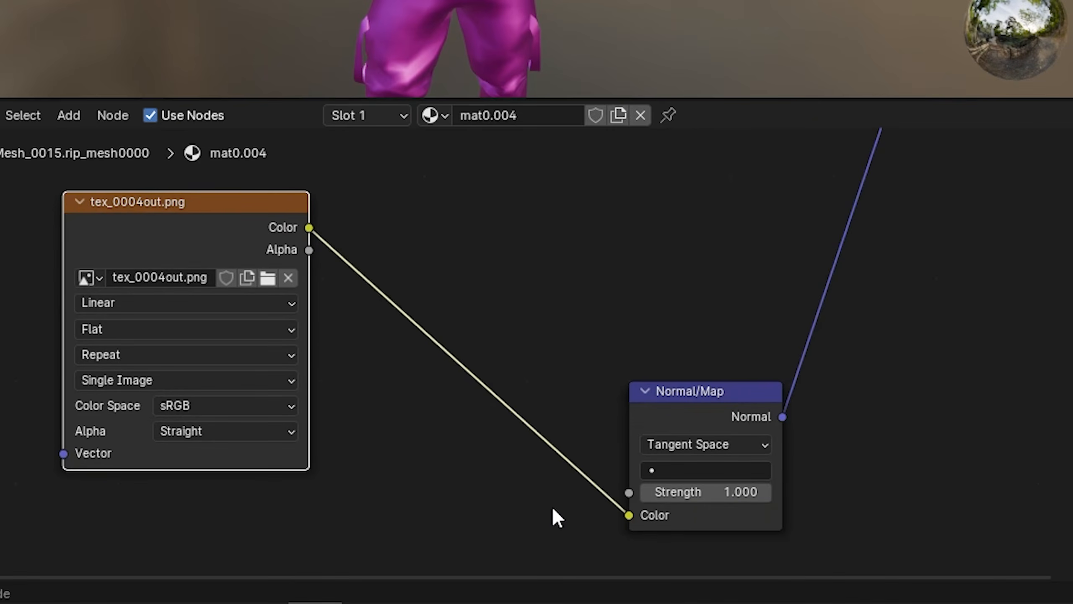
- Set the tex_0004out.png color space to Non-Color and move the Normal/Map node up beside the texture node
scroll(552, 508, "up", 1)
middle_click_drag(491, 486, 548, 403)
middle_click_drag(488, 424, 571, 365)
scroll(549, 359, "up", 1)
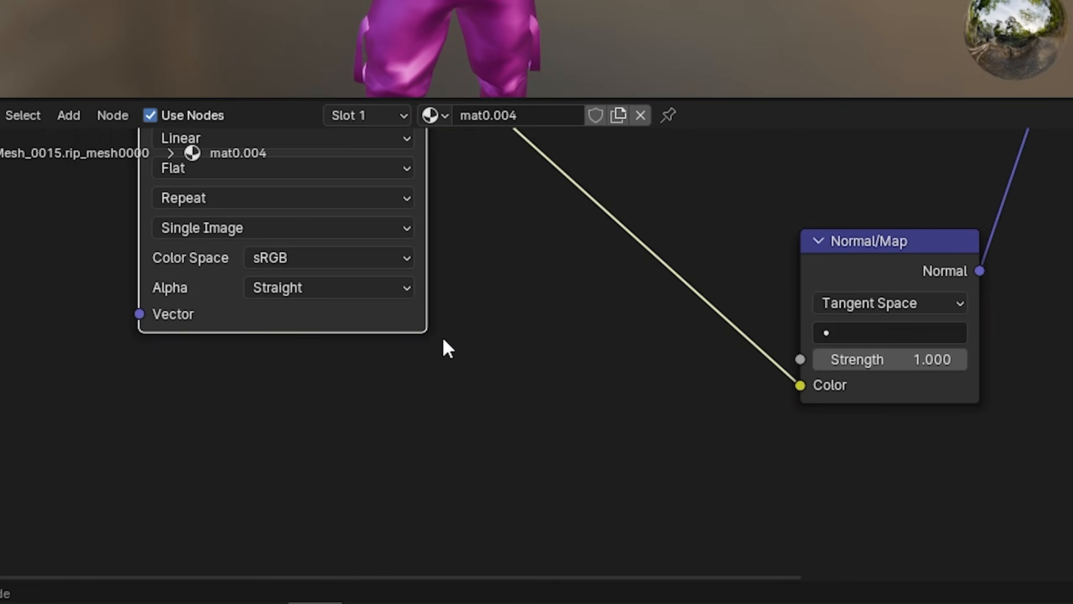
left_click(344, 262)
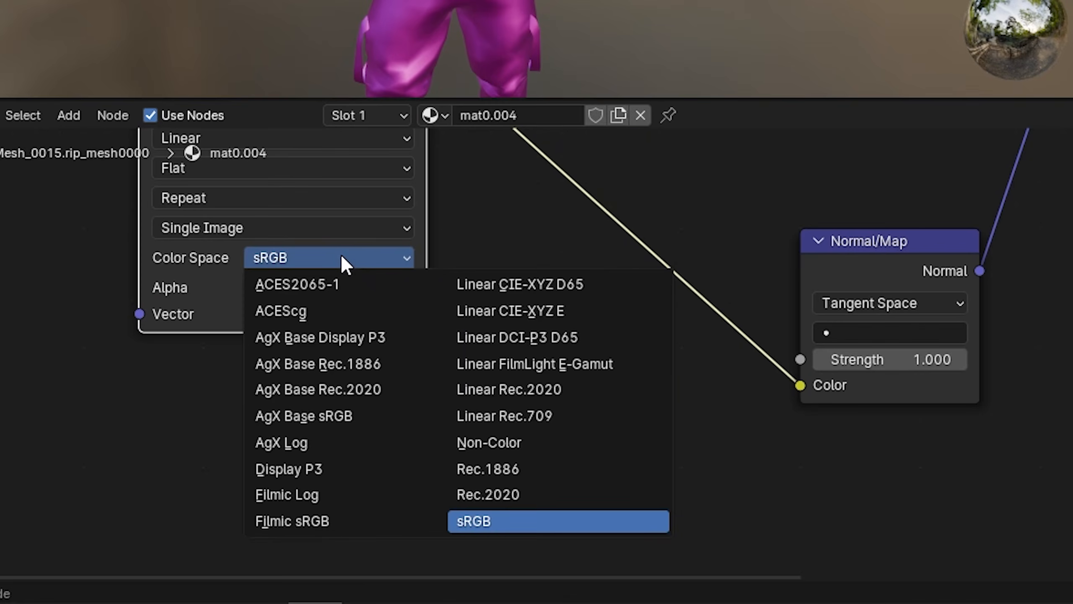
left_click(508, 442)
middle_click_drag(493, 314, 421, 517)
left_click_drag(748, 464, 639, 221)
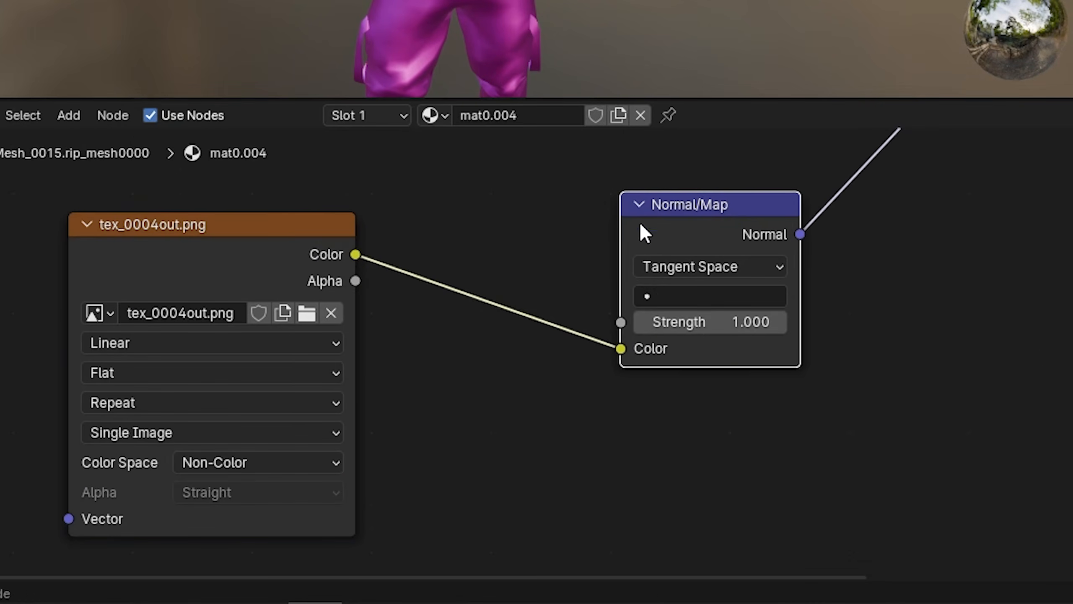
middle_click_drag(493, 236, 395, 520)
middle_click_drag(499, 235, 454, 444)
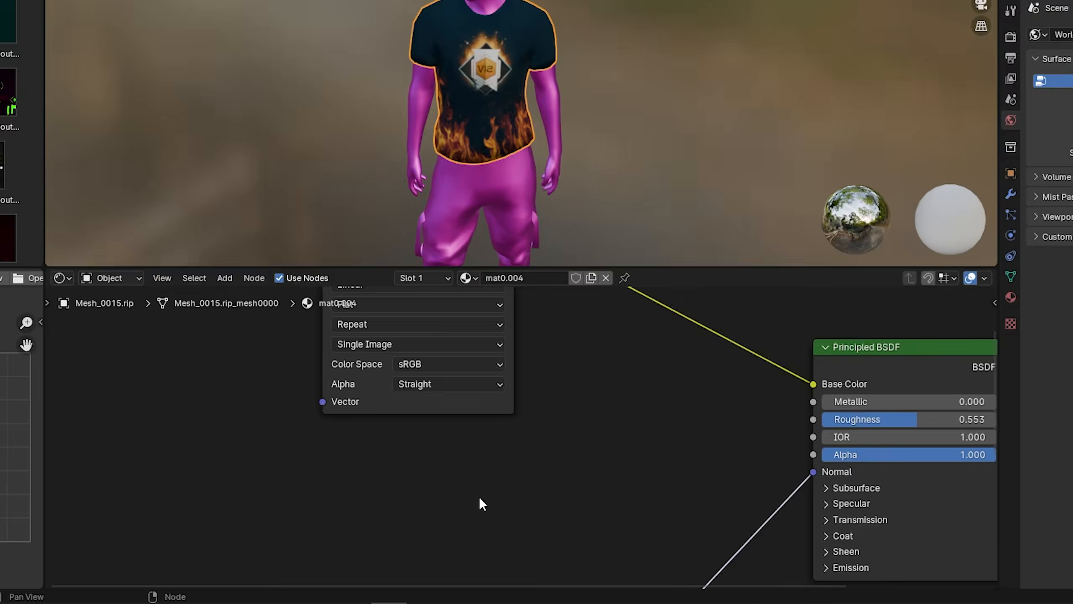
middle_click_drag(430, 241, 405, 403)
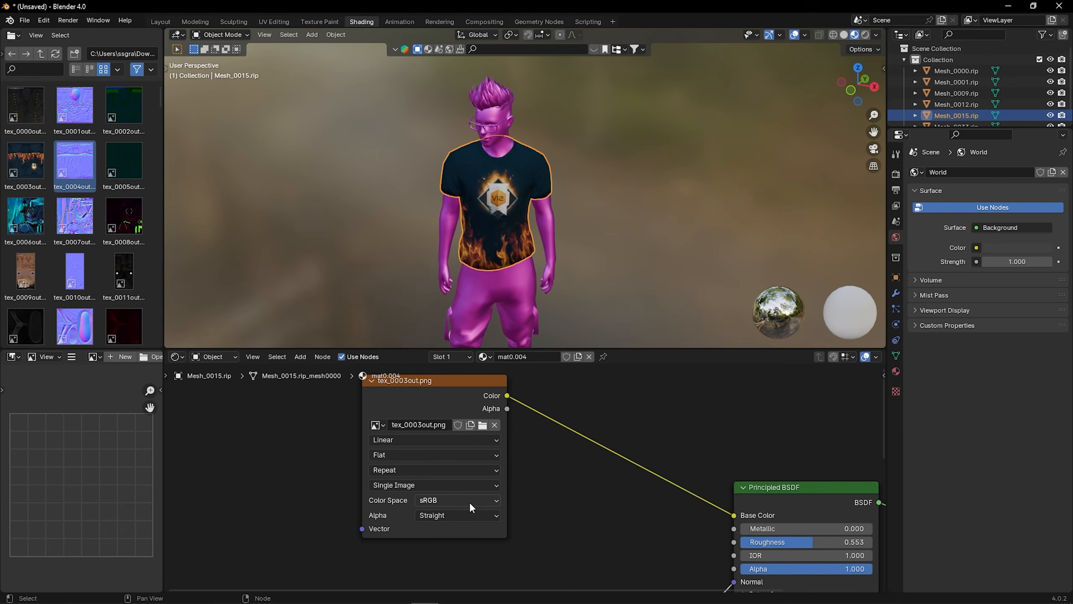
- Select the body mesh and delete the diffuse image texture node from its material
left_click(505, 151)
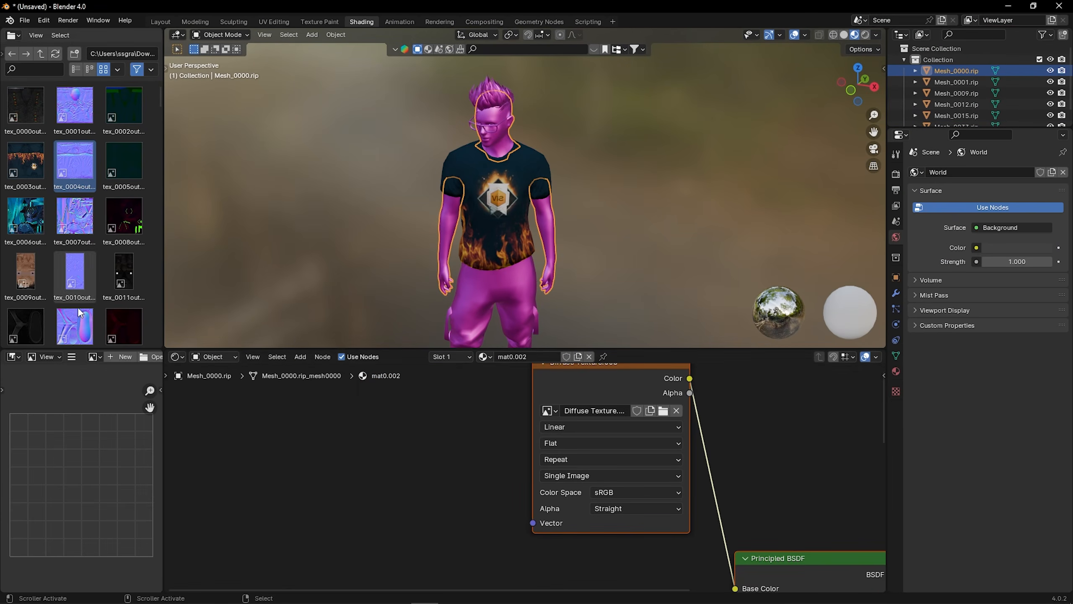
scroll(406, 470, "up", 3)
left_click(600, 493)
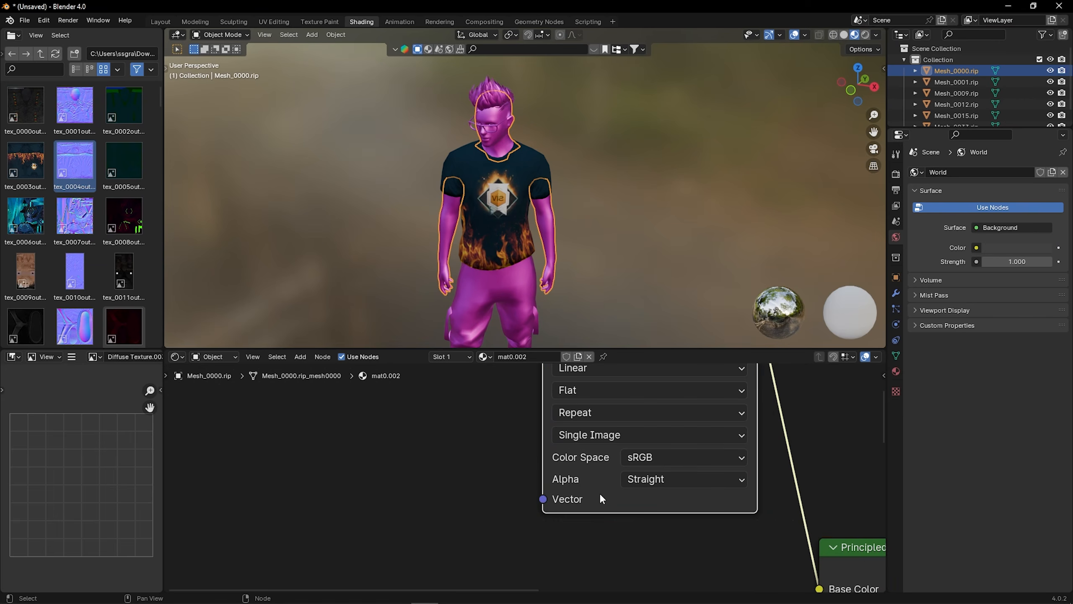
key("x")
middle_click_drag(601, 492, 545, 372)
scroll(693, 461, "down", 1)
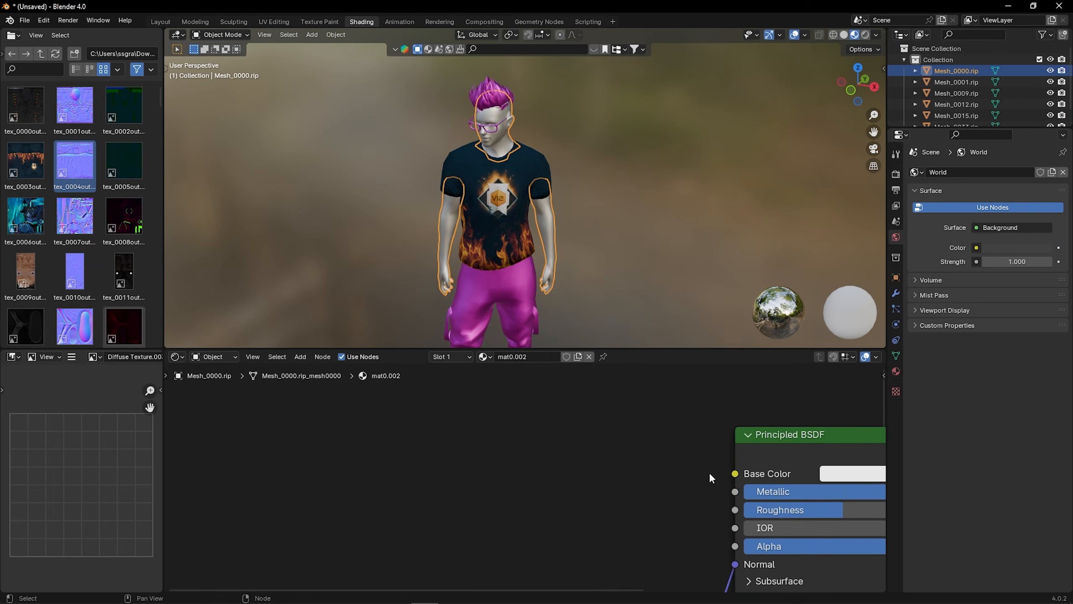
- Set Metallic to 0 and IOR to 1 on the body material's Principled BSDF node
middle_click_drag(813, 498, 722, 466)
scroll(723, 466, "up", 2)
left_click_drag(722, 466, 714, 465)
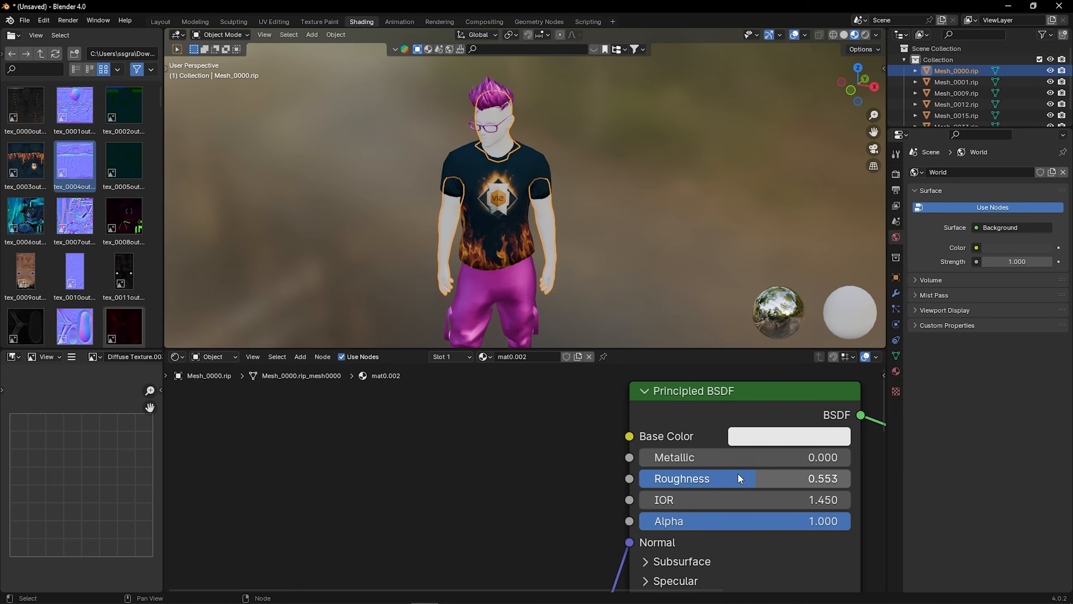
left_click_drag(739, 499, 714, 500)
scroll(446, 449, "down", 4)
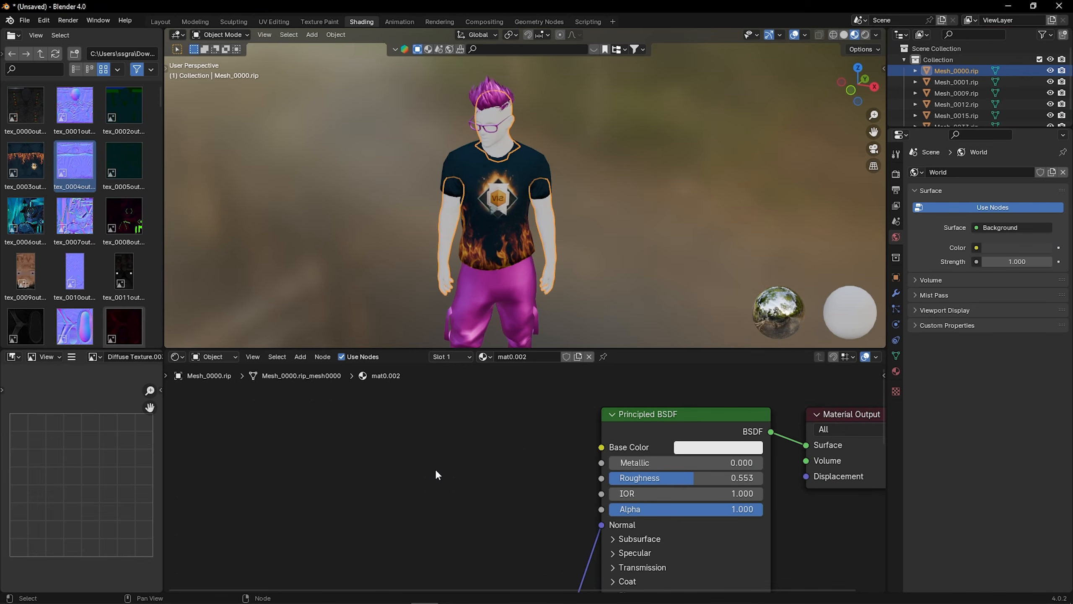
- Add the skin texture tex_0009out.png to the body material and connect its Color output to Base Color
middle_click_drag(435, 469, 529, 435)
scroll(528, 435, "up", 1)
mouse_move(31, 106)
left_mouse_down()
mouse_move(545, 488)
mouse_move(48, 171)
mouse_move(20, 112)
left_mouse_up()
left_click_drag(36, 253, 708, 407)
middle_click_drag(618, 467, 690, 342)
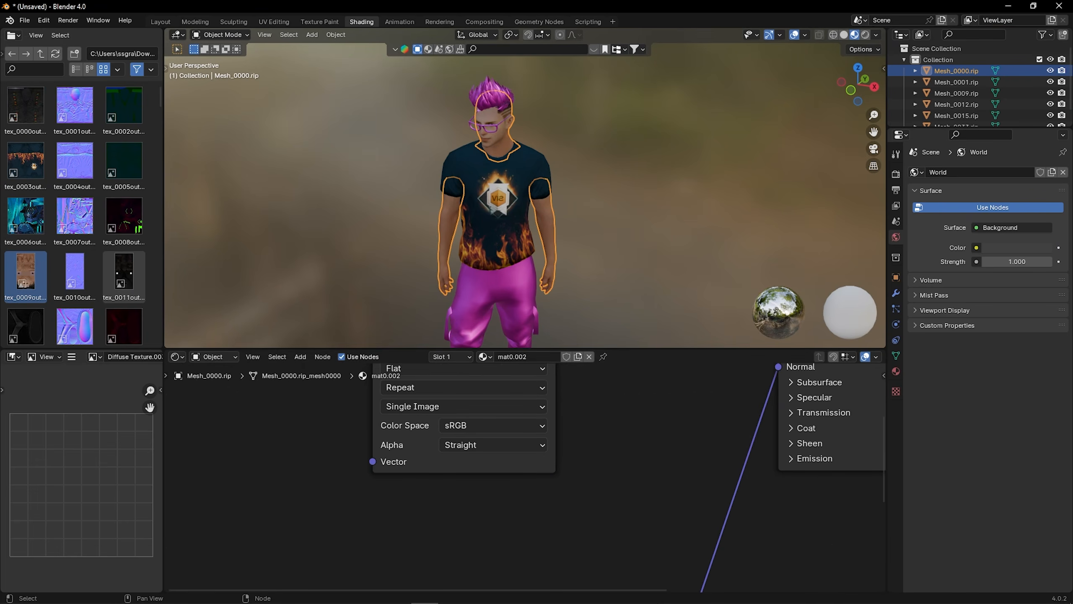
- Add the normal texture tex_0010out.png to the body material and connect its Color output to the Normal/Map node's Color input
middle_click_drag(619, 509, 655, 382)
scroll(627, 466, "down", 3)
middle_click_drag(604, 464, 637, 411)
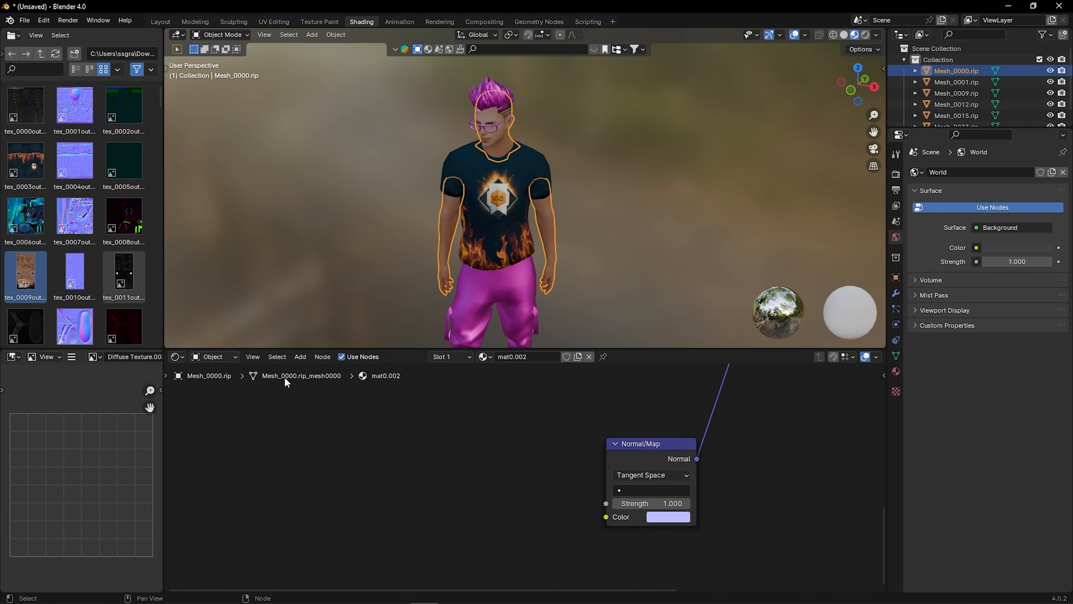
left_click_drag(66, 273, 352, 473)
left_click_drag(478, 489, 613, 518)
middle_click_drag(536, 537, 497, 540)
left_click(488, 476)
left_click(566, 421)
middle_click_drag(532, 457, 501, 528)
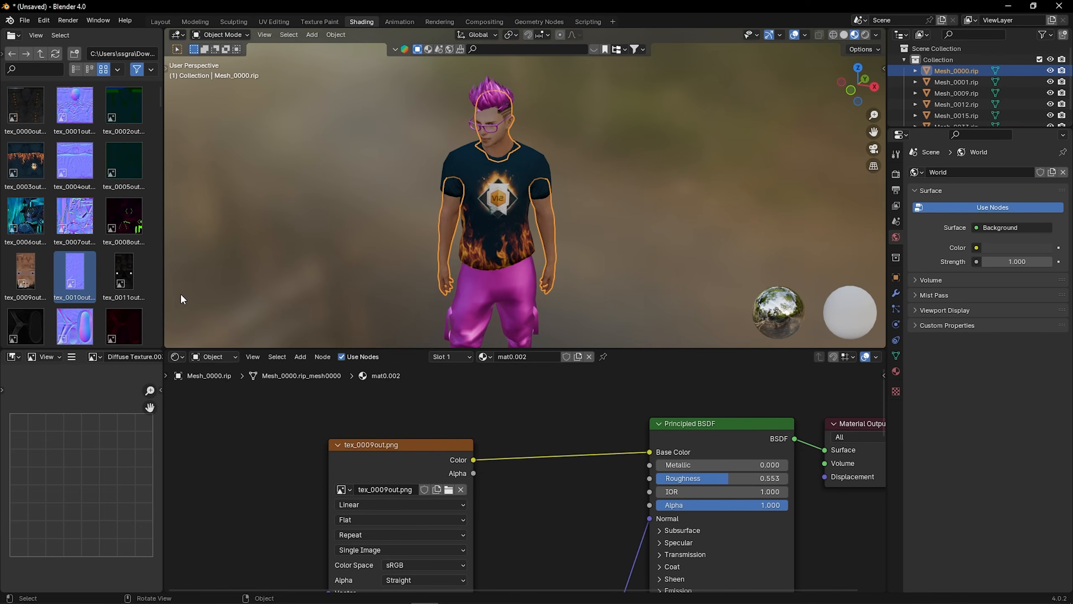
- Select the pants mesh, add tex_0000out.png to its material and connect its Color output to Base Color
scroll(557, 414, "down", 2)
left_click(521, 301)
left_click_drag(25, 105, 336, 484)
left_click_drag(429, 498, 621, 527)
- Add tex_0001out.png to the pants material and connect its Color output to the Normal/Map node's Color input
middle_click_drag(634, 562, 718, 412)
left_click_drag(74, 105, 471, 454)
left_click_drag(568, 467, 640, 552)
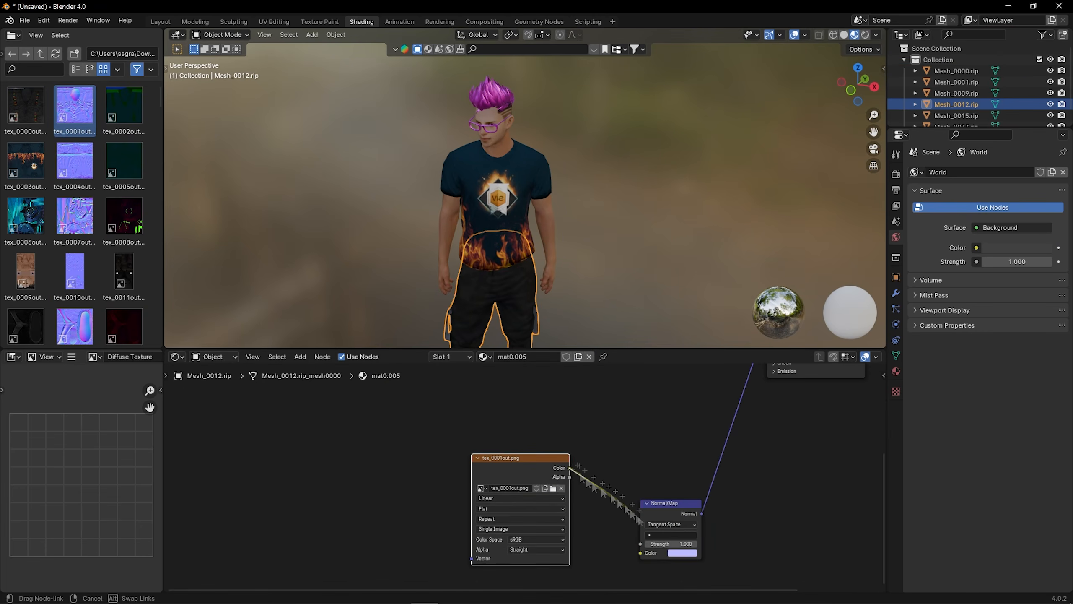
middle_click_drag(550, 422, 490, 499)
- Select the glasses mesh, connect a new tex_0032out.png texture to its Base Color and delete the old diffuse texture node
left_click(485, 101)
scroll(83, 192, "down", 20)
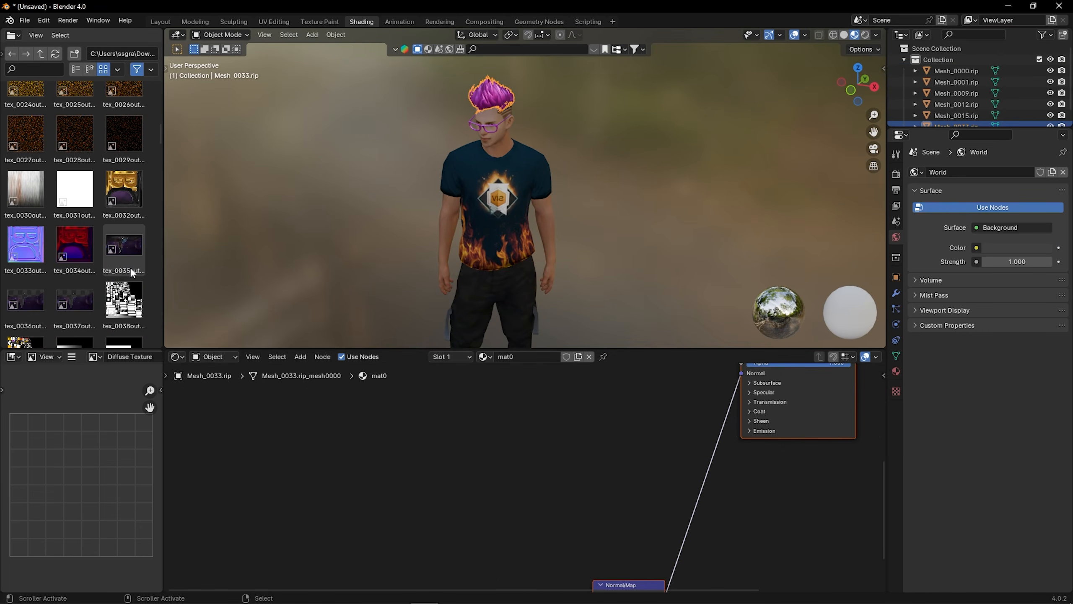
left_click(496, 123)
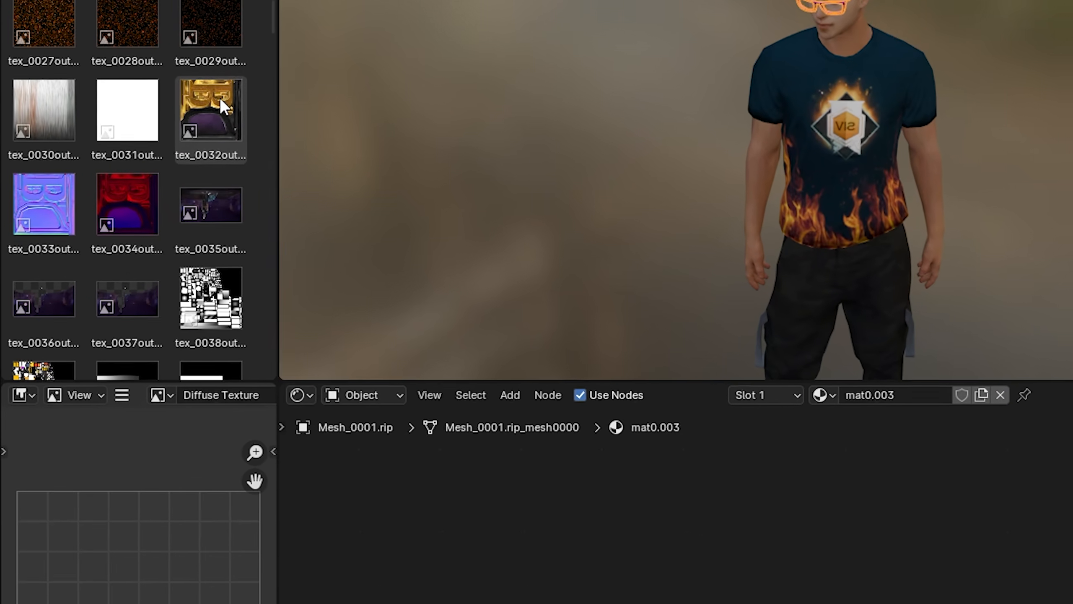
left_click_drag(213, 98, 511, 521)
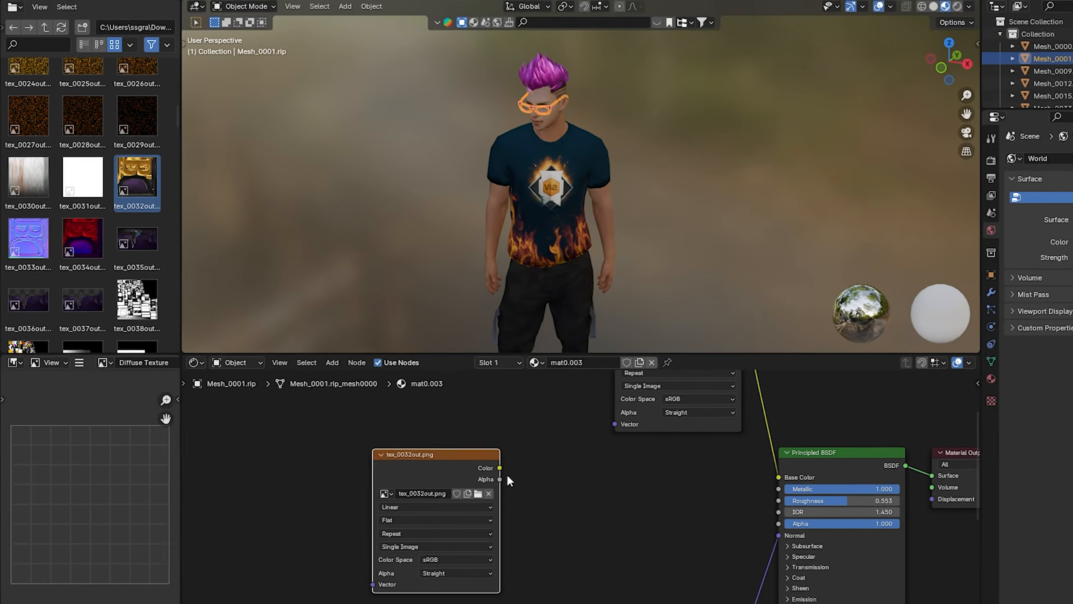
left_click_drag(451, 452, 704, 458)
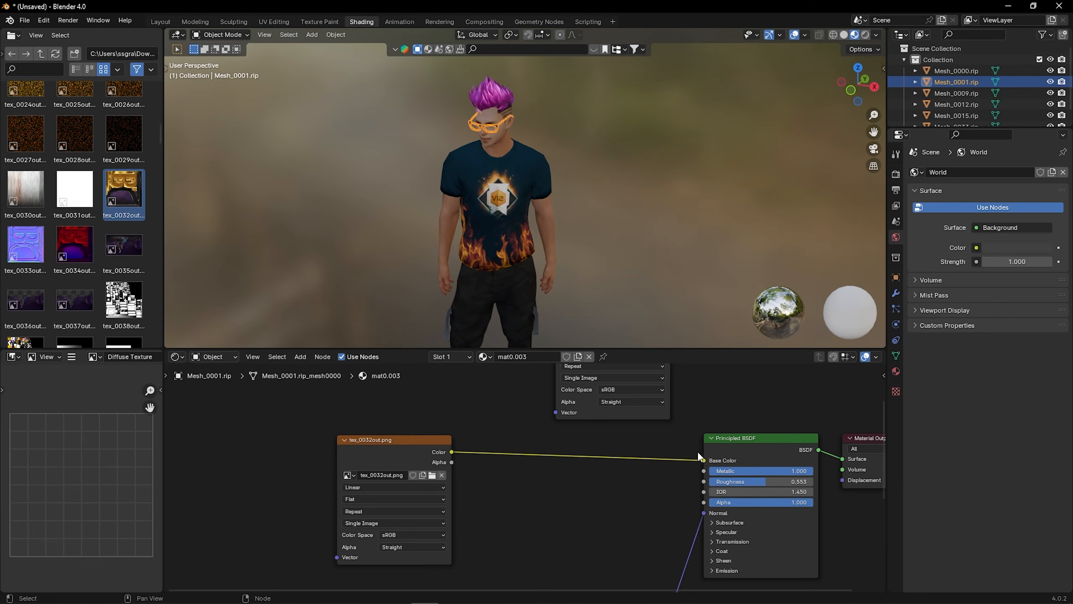
left_click(585, 401)
key("x")
middle_click_drag(558, 504, 605, 452)
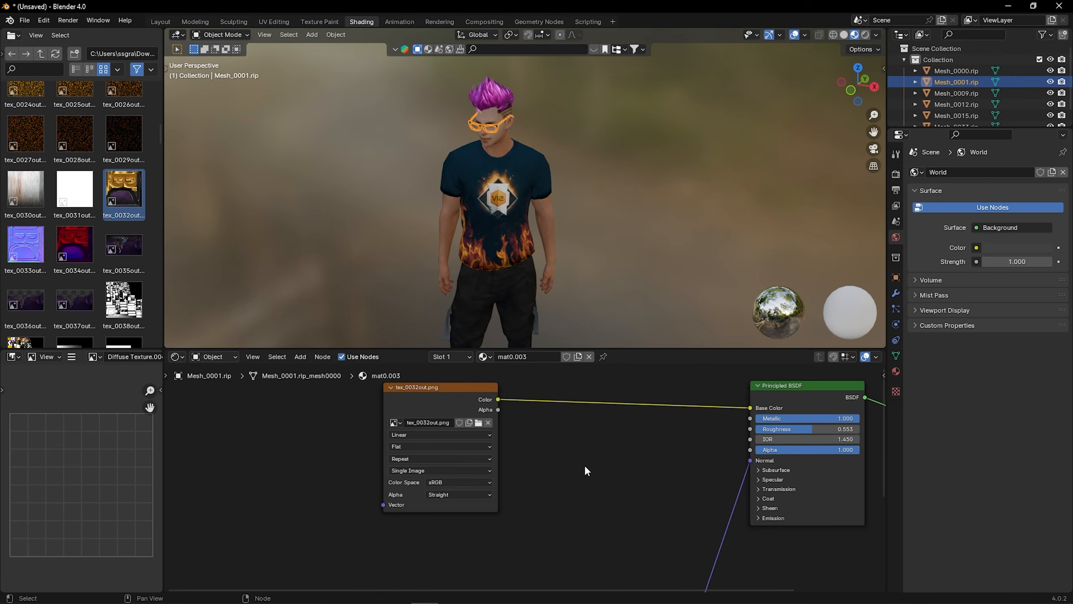
- Add tex_0033out.png to the glasses material and connect its Color output to the Normal/Map node's Color input
middle_click_drag(603, 127, 444, 190)
left_click_drag(26, 245, 228, 476)
middle_click_drag(421, 522, 518, 436)
left_click_drag(372, 407, 351, 497)
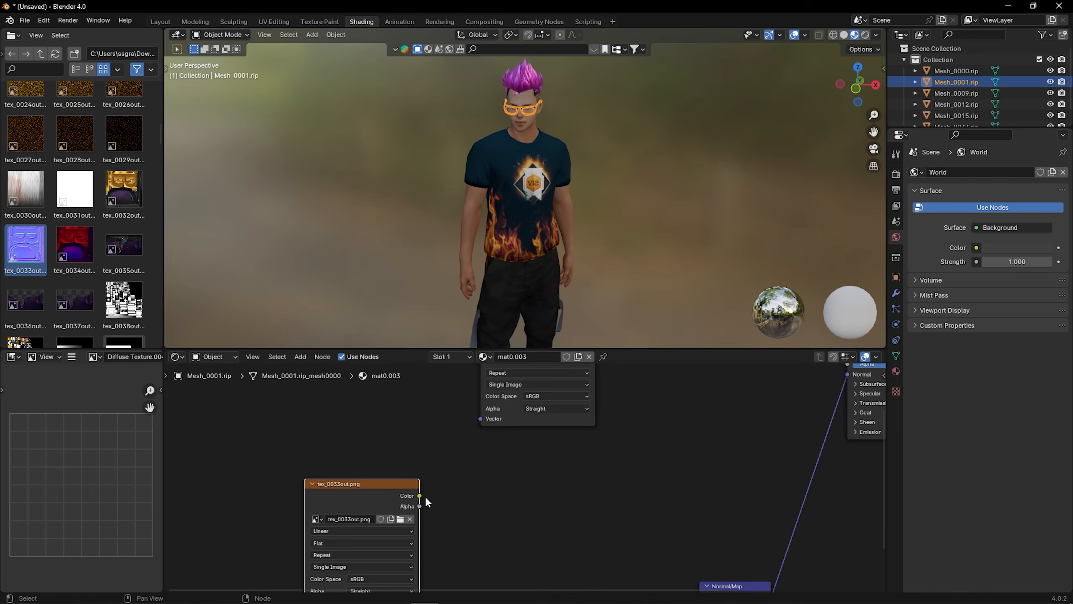
left_click_drag(420, 496, 702, 547)
scroll(599, 440, "up", 1)
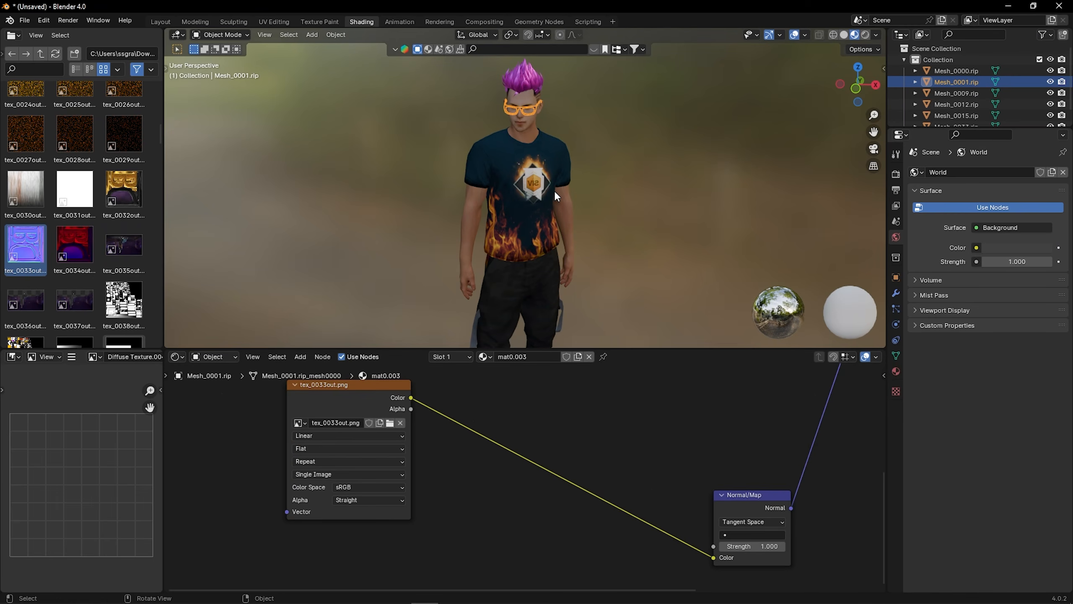
- Examine the glasses on the character's face from several angles and review the node layout of their material
scroll(517, 255, "up", 6)
middle_click_drag(575, 146, 497, 273, "shift")
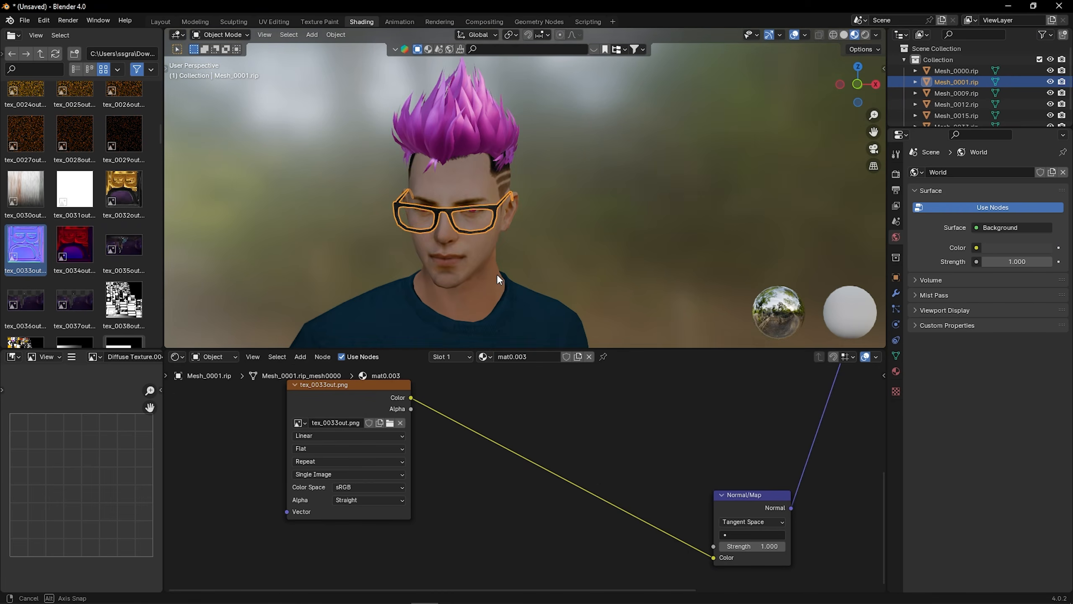
middle_click_drag(496, 231, 654, 183)
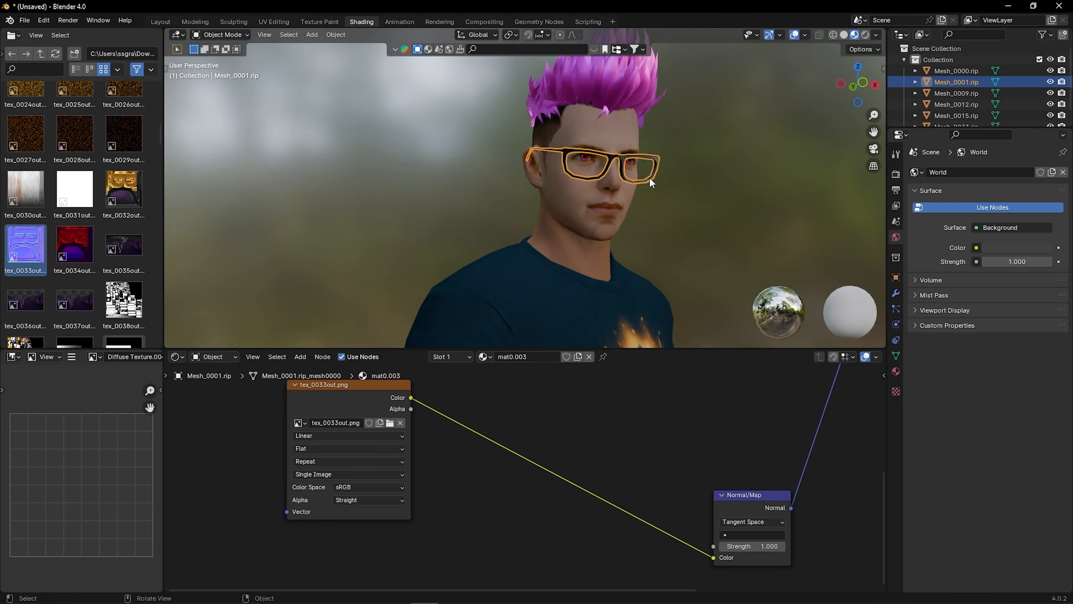
scroll(626, 414, "down", 4)
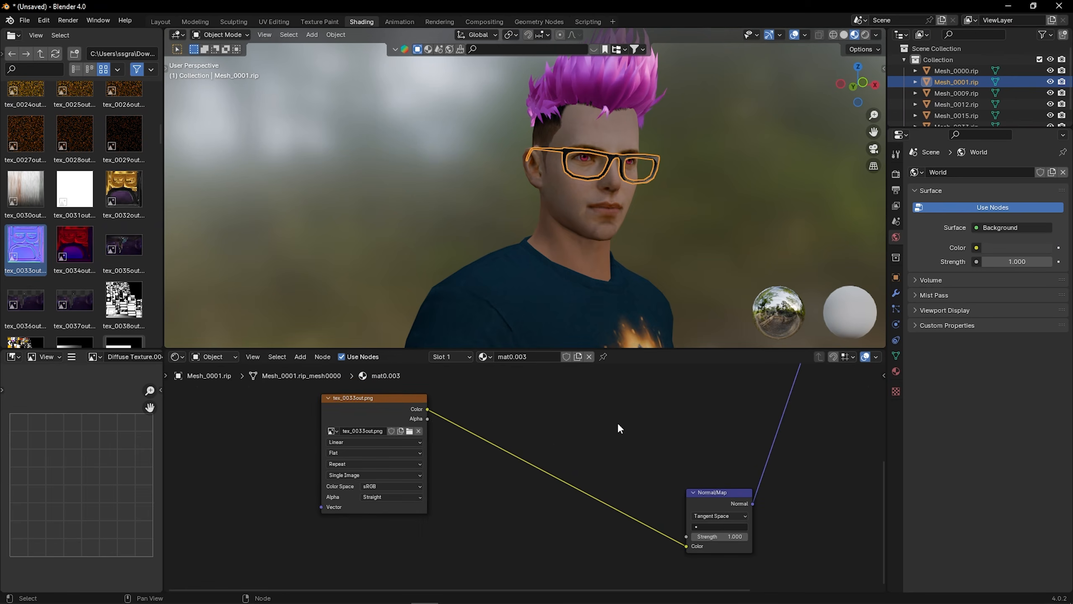
middle_click_drag(612, 436, 526, 523)
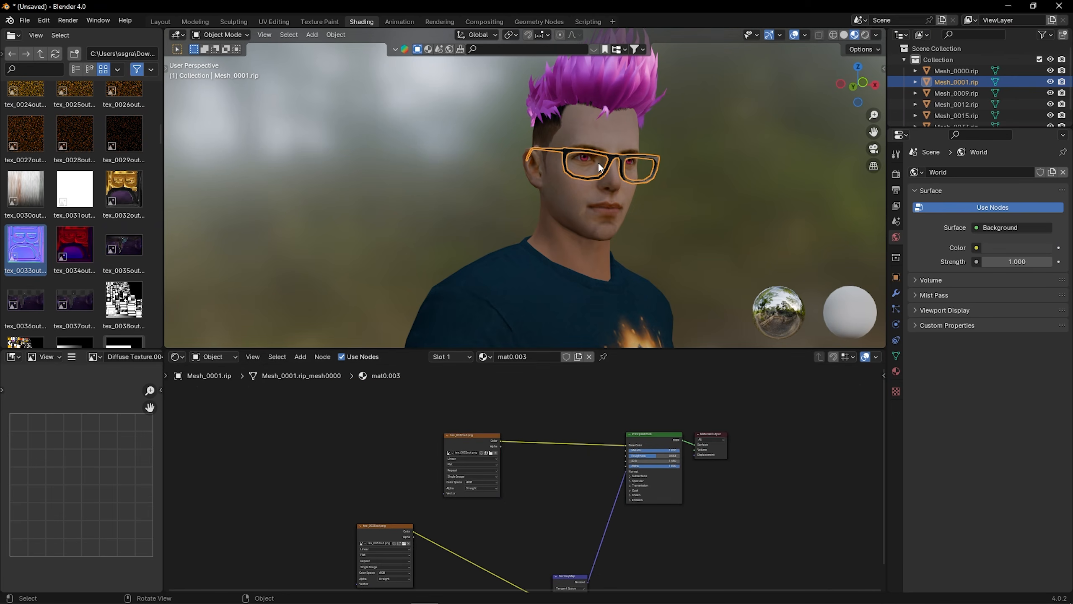
scroll(365, 462, "down", 1)
middle_click_drag(366, 463, 363, 488)
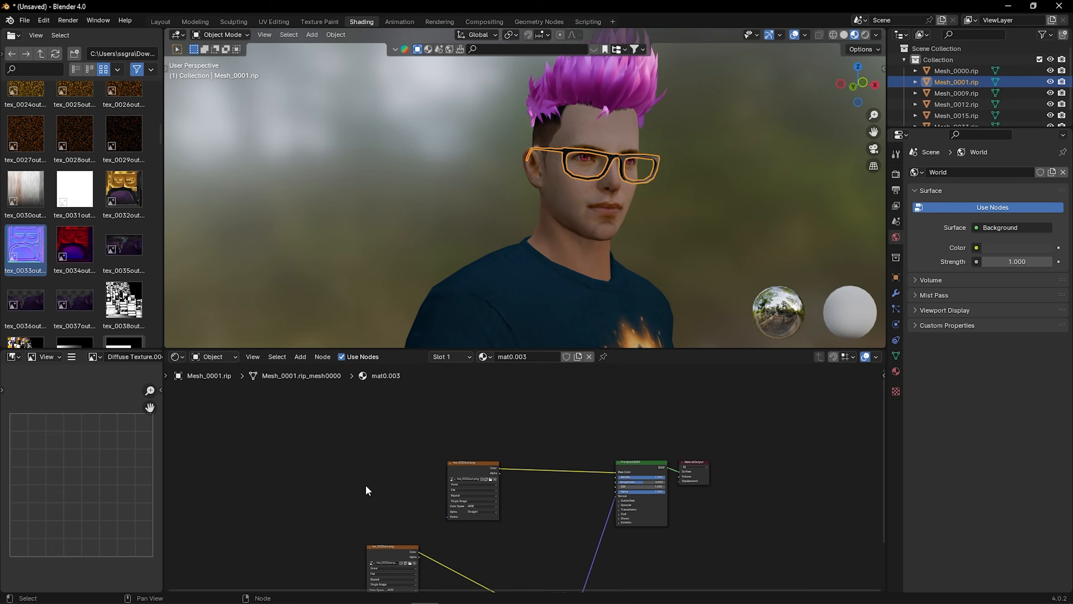
- Add the texture tex_0018out.png to the slippers' material and connect its Color output to Base Color
scroll(131, 260, "down", 4)
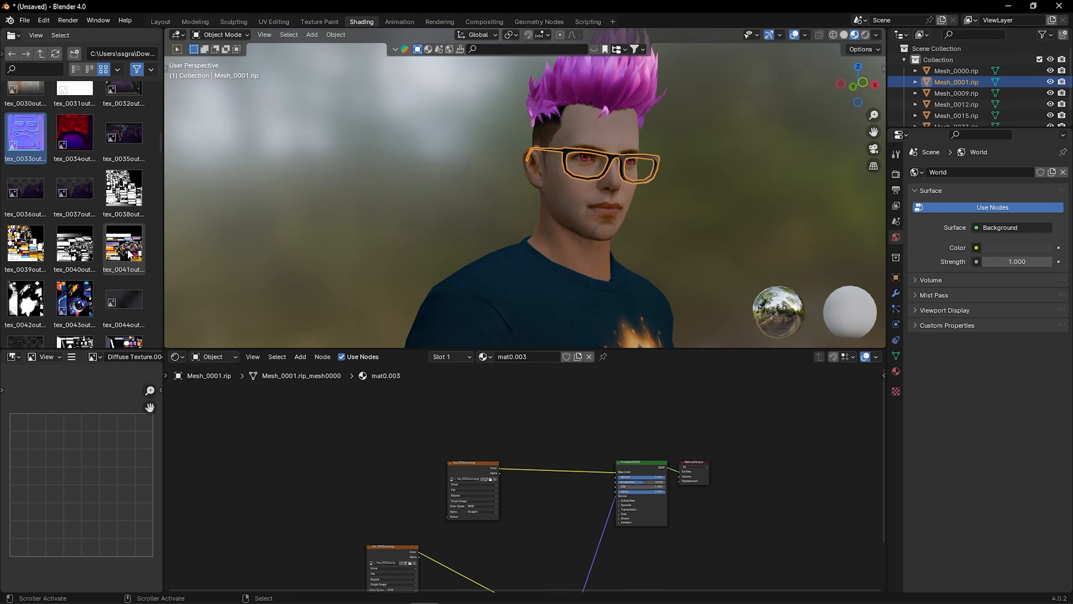
scroll(105, 221, "up", 10)
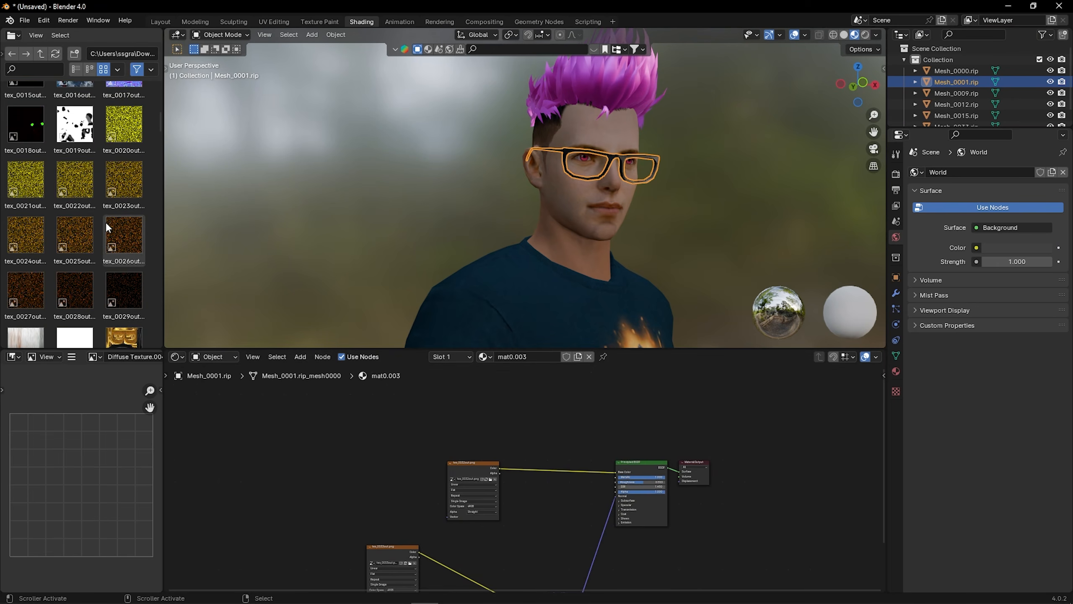
scroll(107, 225, "up", 10)
scroll(109, 229, "down", 5)
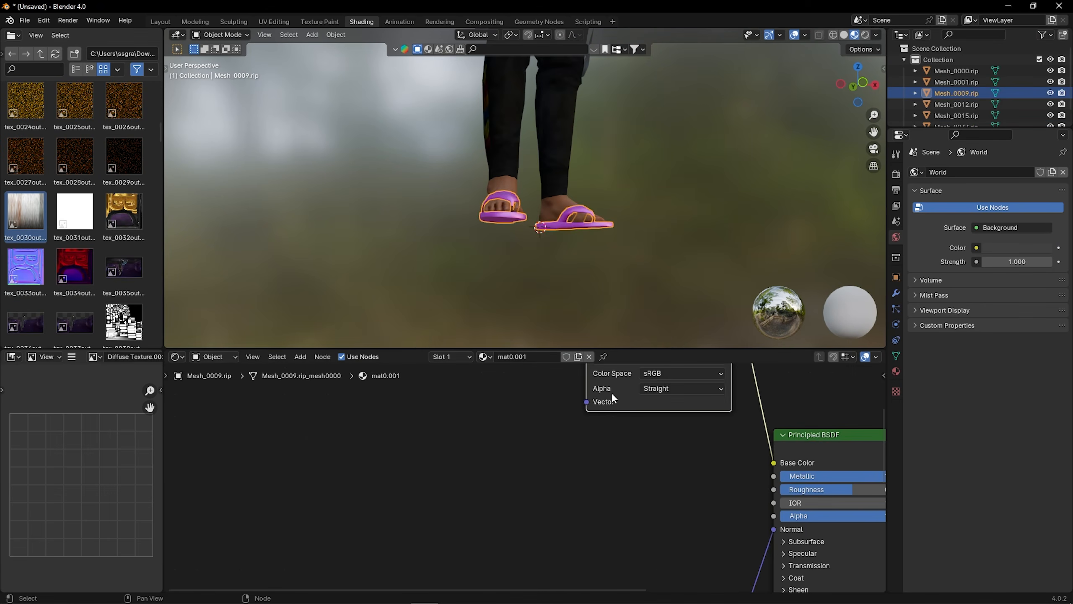
left_click_drag(488, 464, 825, 462)
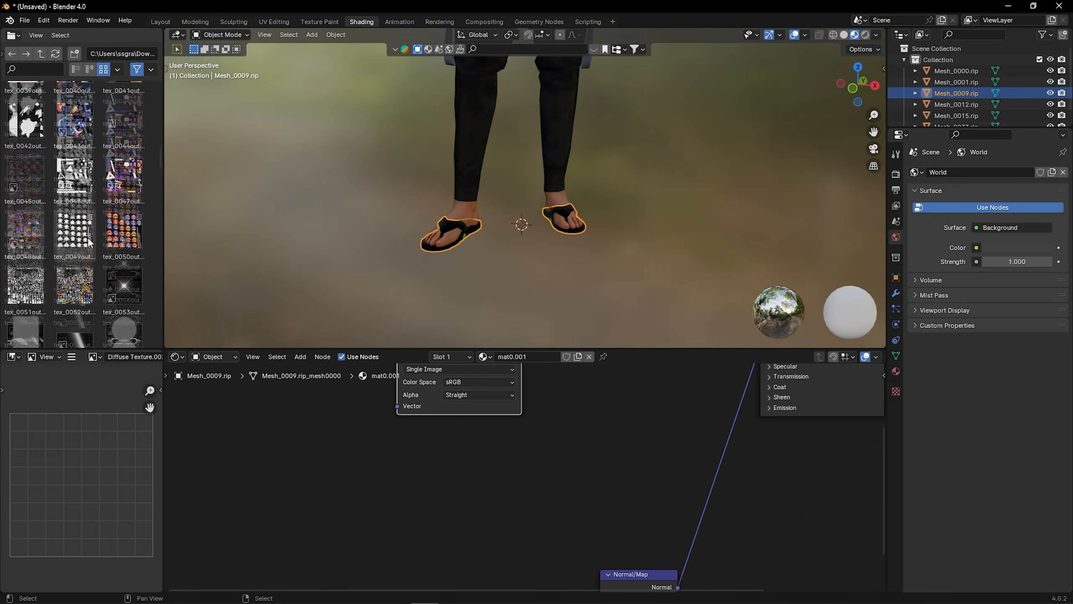
scroll(80, 211, "down", 1)
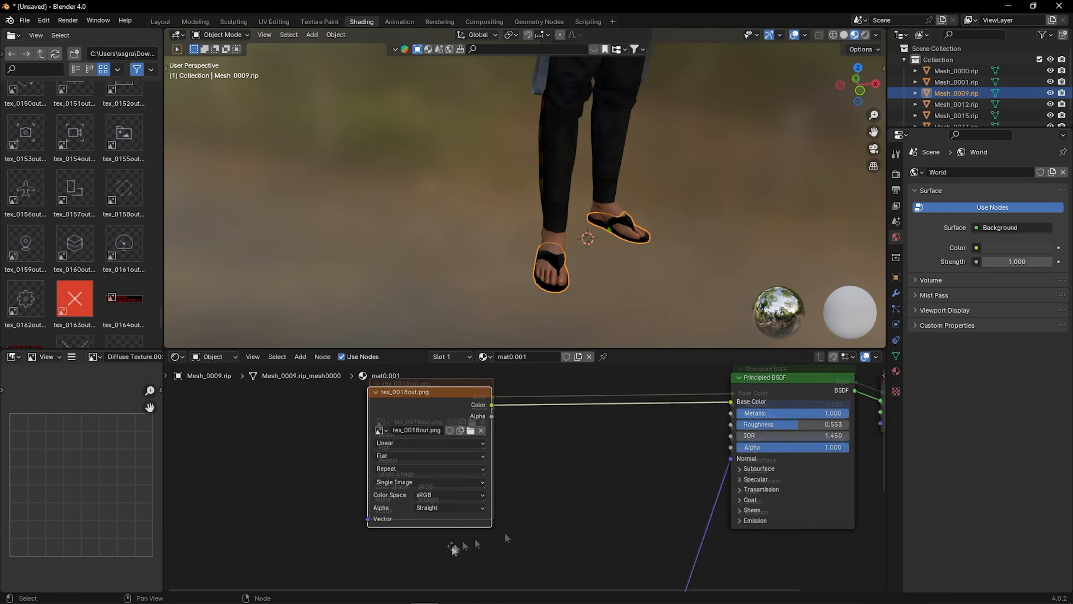
- Switch to the Layout workspace, show the character in Material Preview shading and deselect the slippers
left_click(161, 21)
scroll(525, 270, "up", 2)
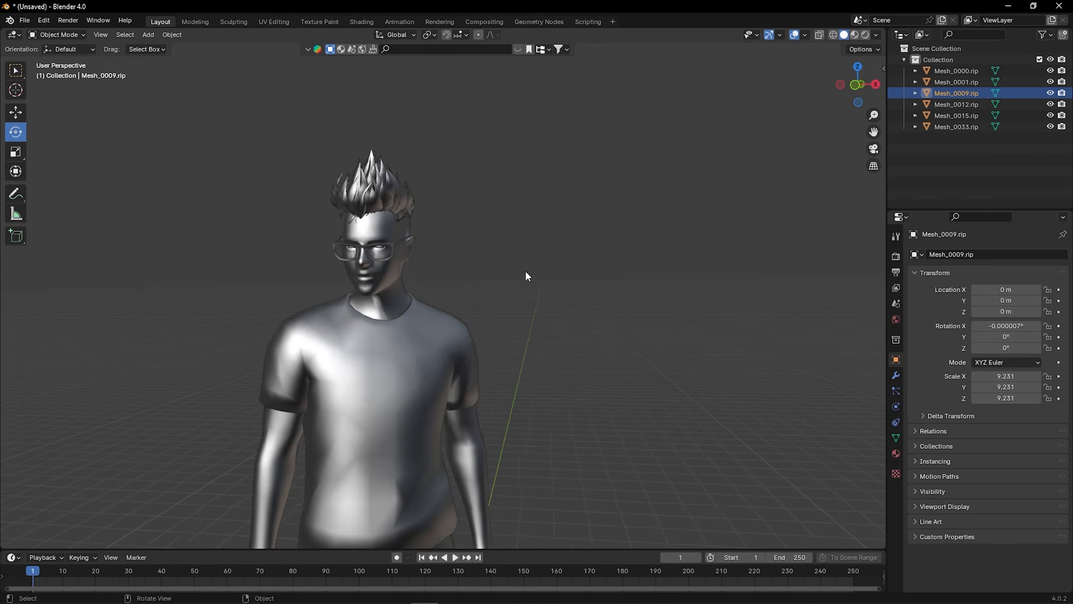
scroll(525, 270, "down", 1)
left_click(855, 35)
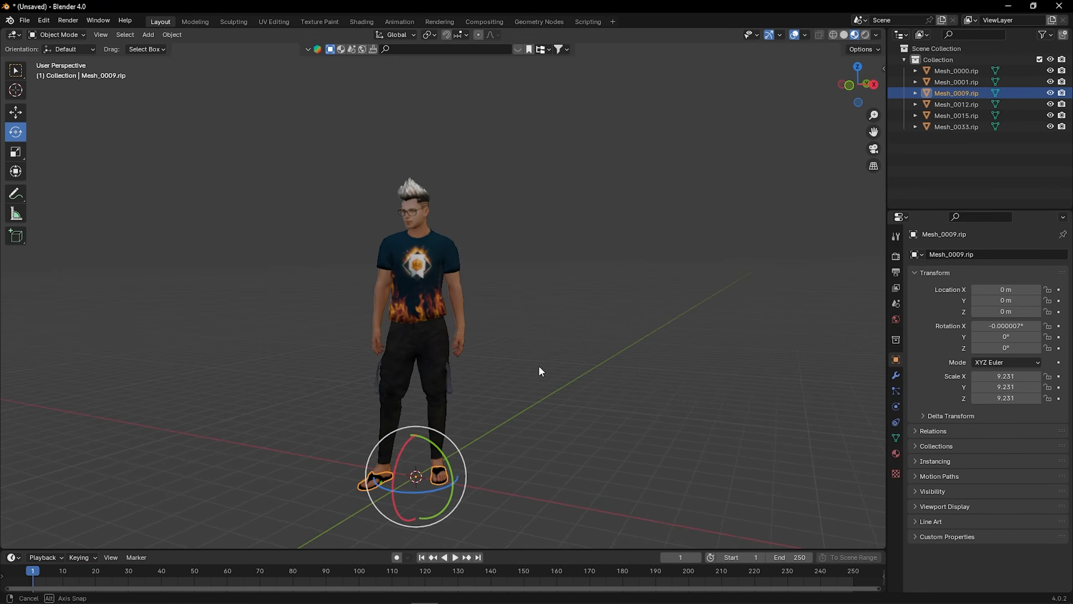
left_click(515, 332)
- Save the project to the Desktop folder as tutorial.blend
key("ctrl+s")
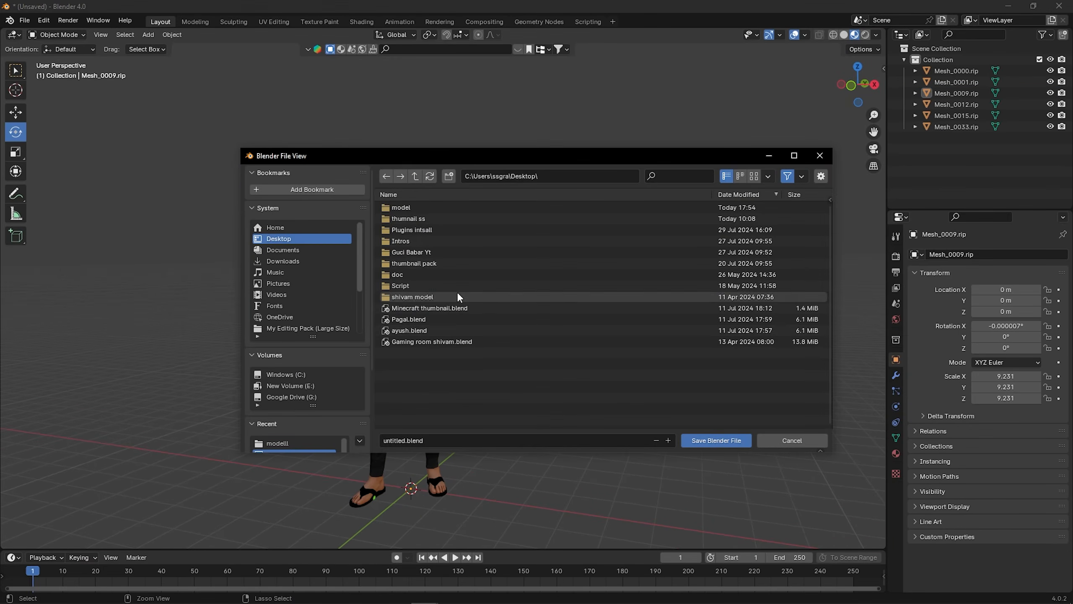
left_click(437, 439)
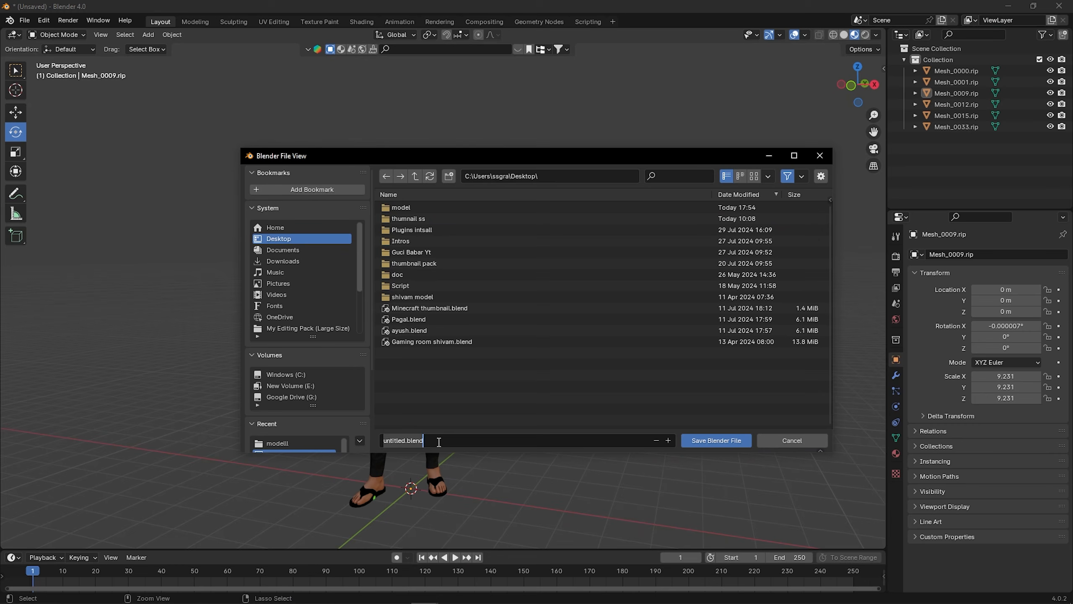
type("tutorial")
key("Return")
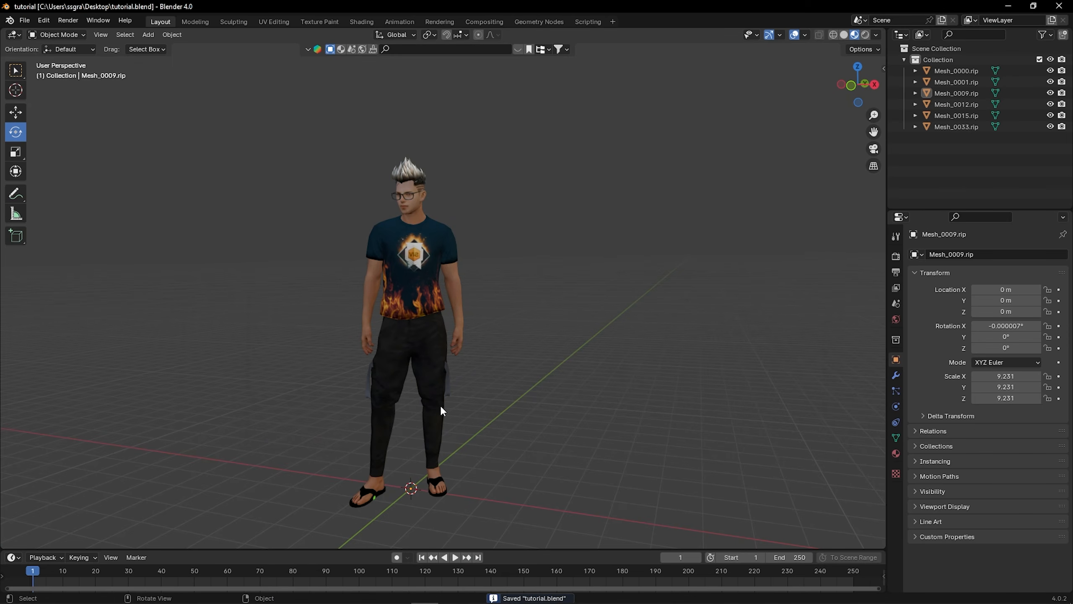
- Inspect the fully textured character from several angles
middle_click_drag(476, 445, 435, 360)
middle_click_drag(482, 300, 511, 315)
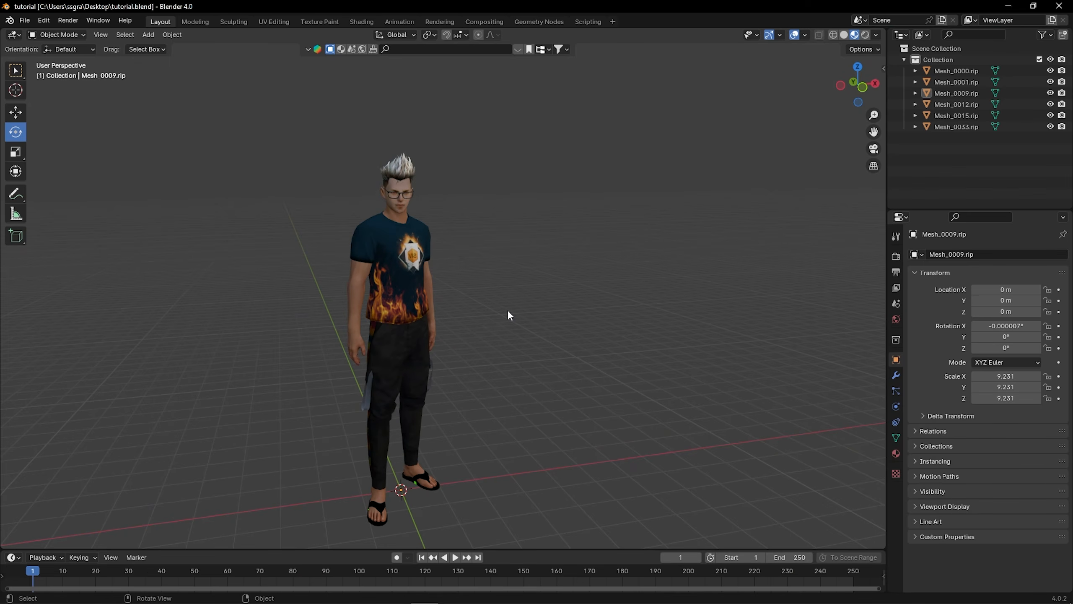
middle_click_drag(507, 309, 456, 316)
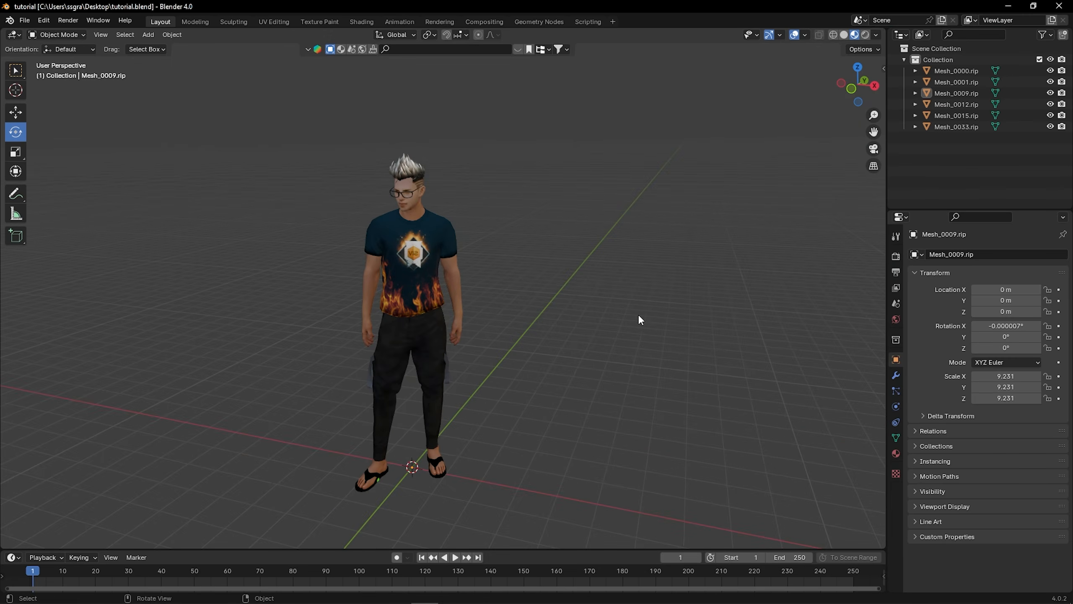